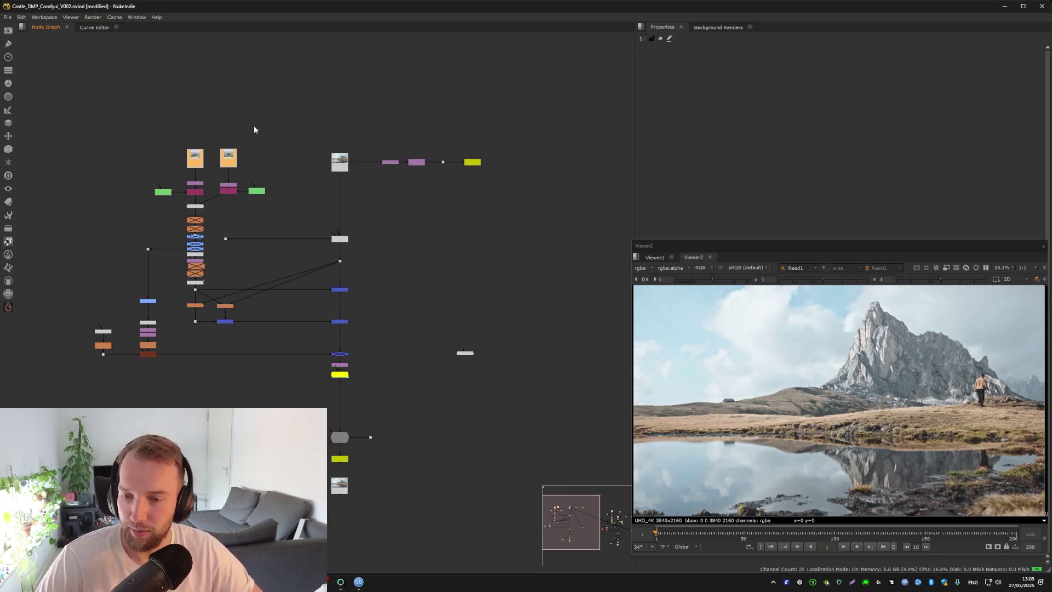
Move the three Read nodes and the source plate's branch of nodes leading to Write up, above the rest of the graph.
left_click_drag(274, 133, 228, 160)
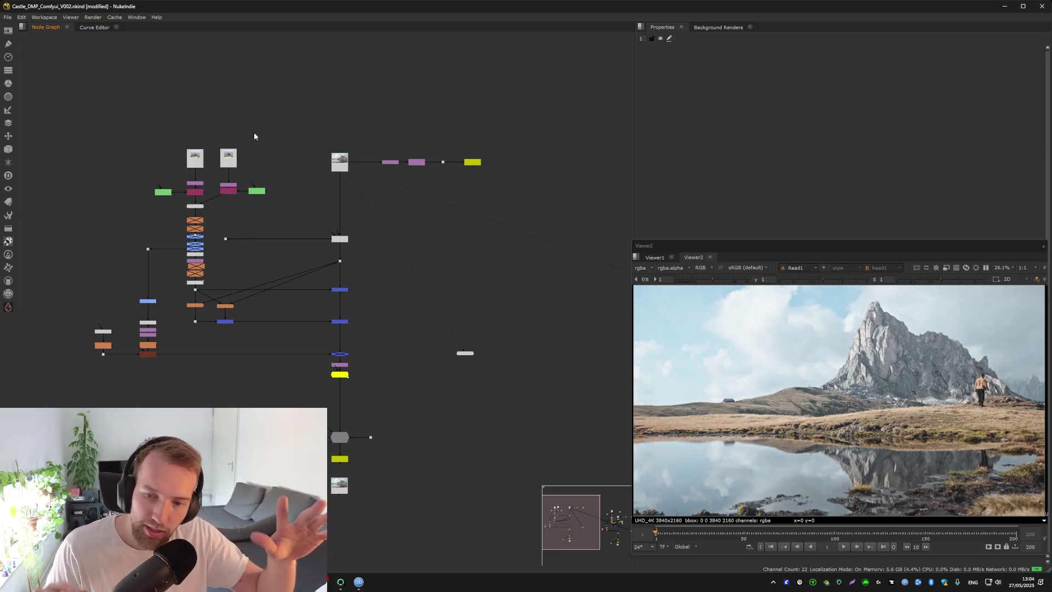
key("Tab")
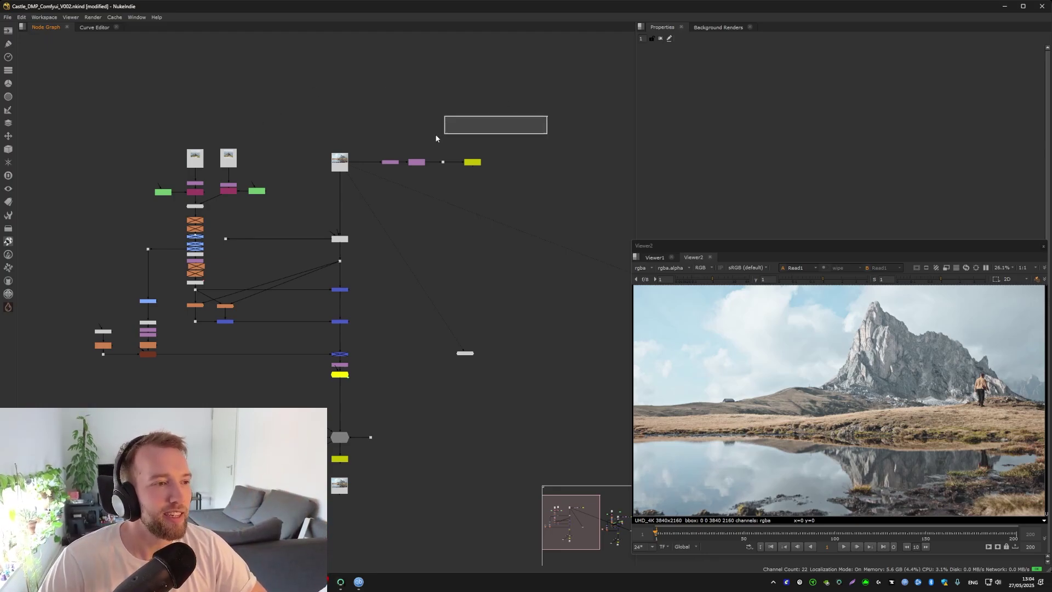
left_click_drag(436, 138, 153, 175)
left_click_drag(228, 159, 228, 127)
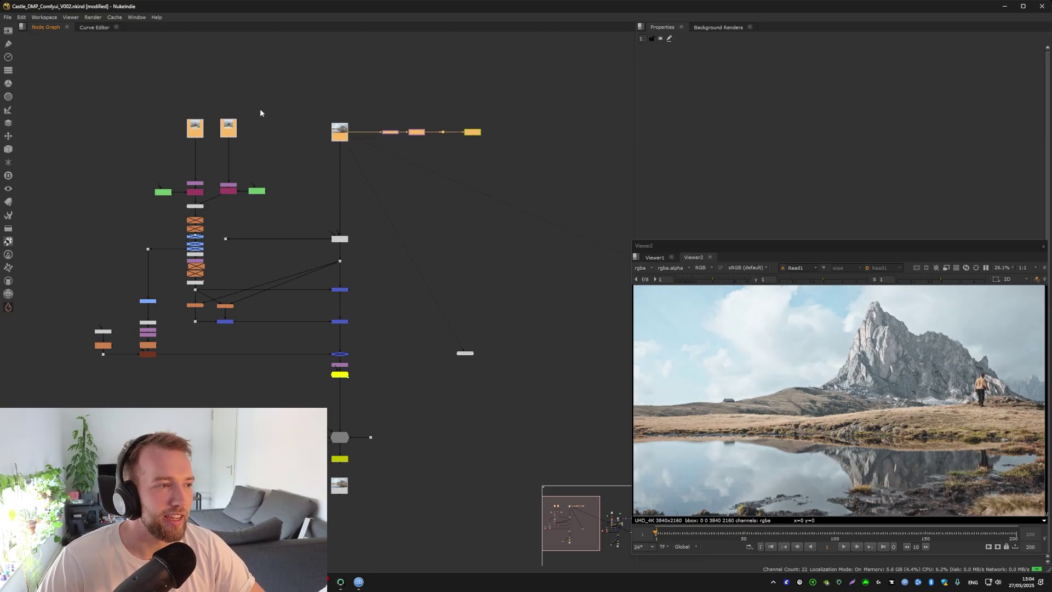
left_click(228, 129)
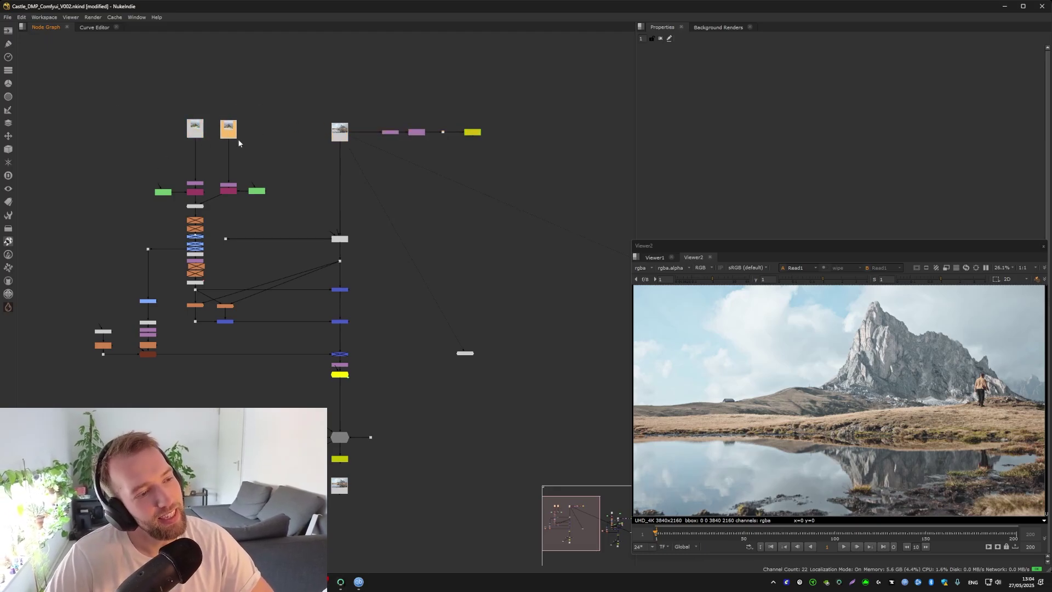
Move the second LightWrap node and the merge beneath it further right, away from the first LightWrap.
left_click_drag(275, 185, 294, 133)
scroll(368, 201, "up", 3)
left_click(352, 275)
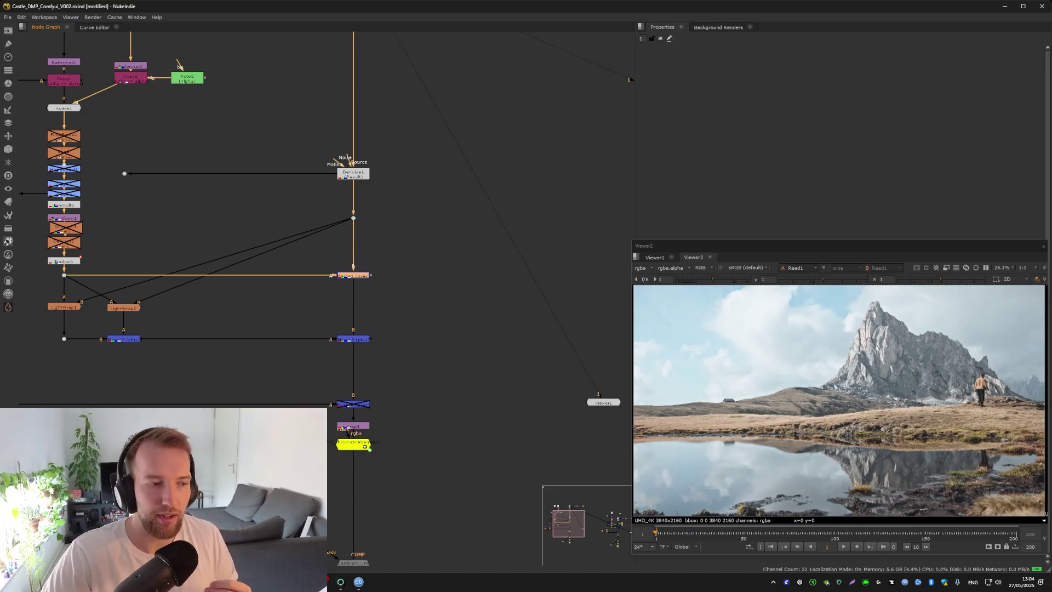
left_click_drag(149, 398, 117, 383)
left_click_drag(74, 348, 187, 287)
left_click_drag(100, 325, 138, 325)
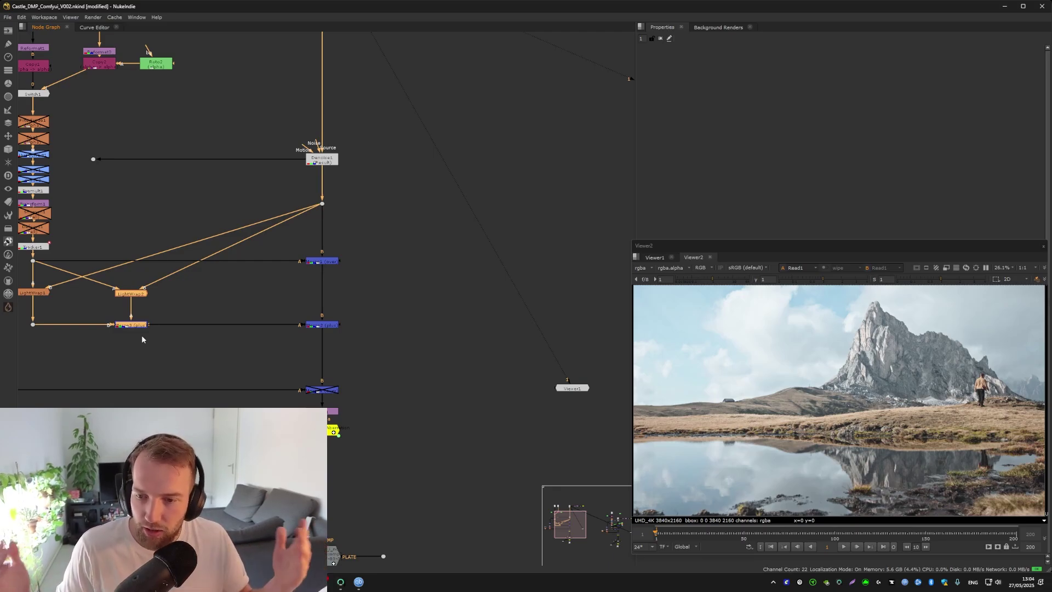
Trace the second LightWrap's connections and follow the main comp branch up to the Read1 source plate.
left_click_drag(254, 256, 521, 251)
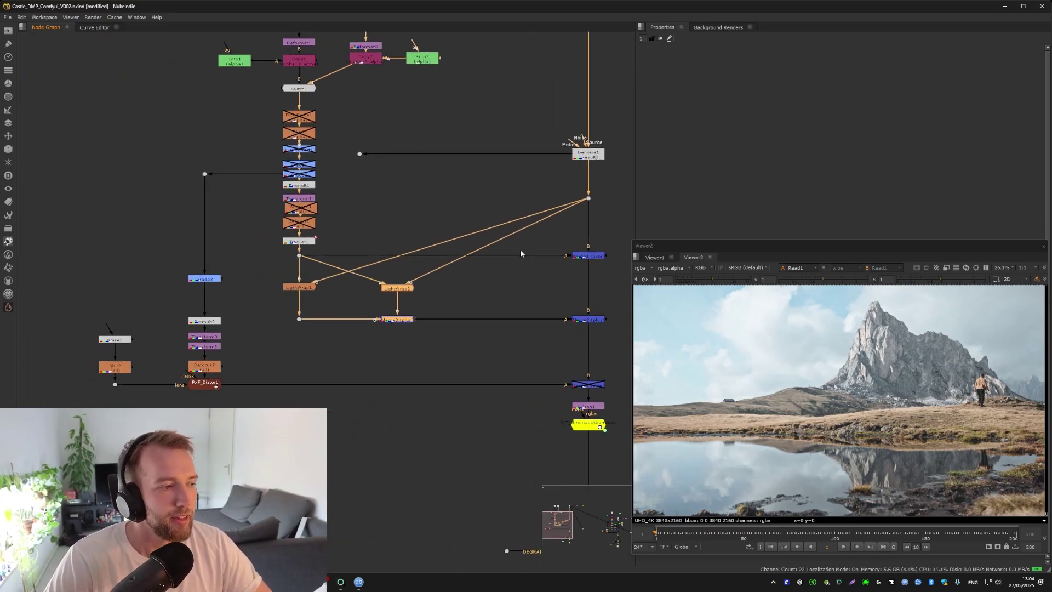
left_click(438, 286)
left_click(393, 289)
left_click_drag(458, 299, 382, 283)
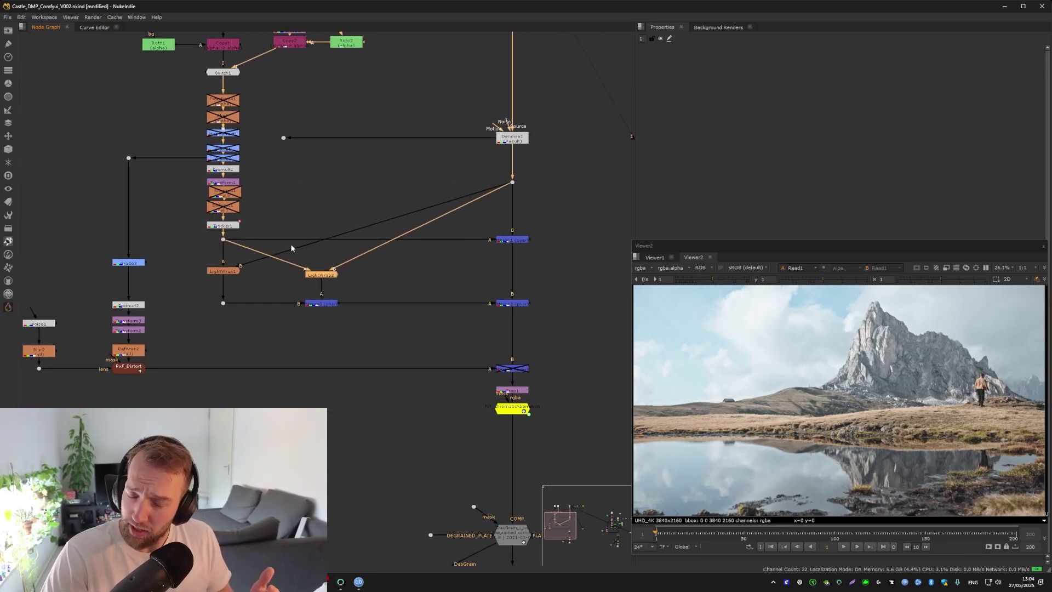
left_click_drag(354, 241, 305, 243)
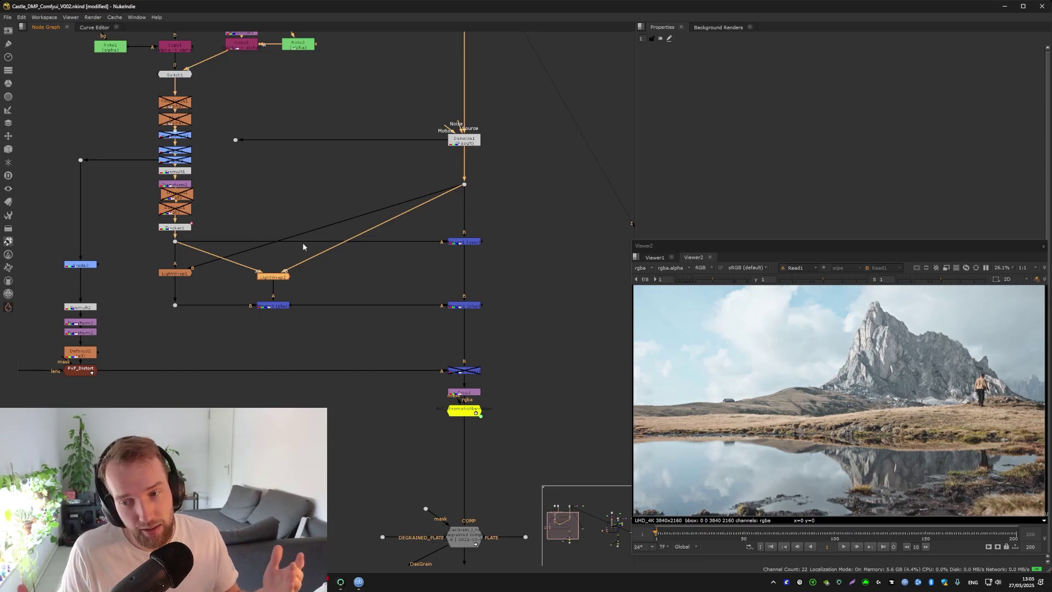
scroll(302, 242, "up", 5)
left_click_drag(329, 235, 473, 92)
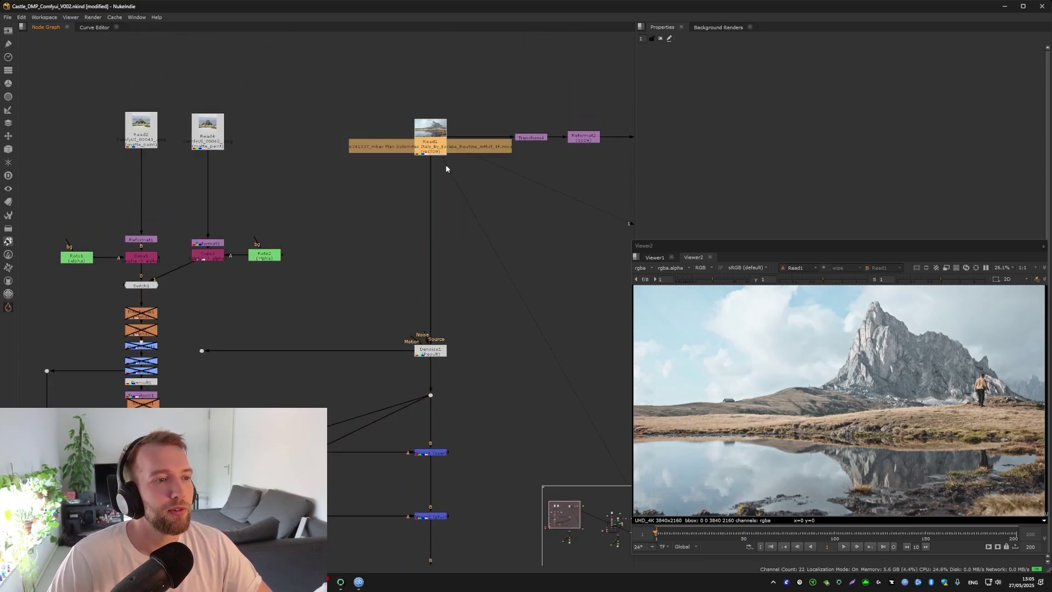
left_click(445, 167)
left_click_drag(427, 262, 305, 206)
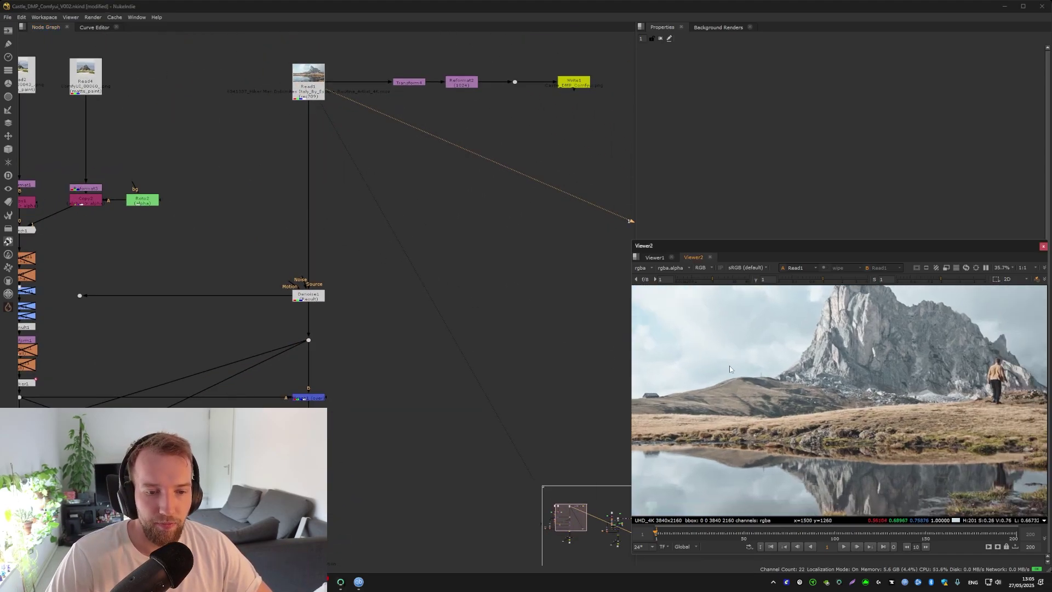
Play and scrub through the Read1 plate to review the footage, then return to its start.
key("l")
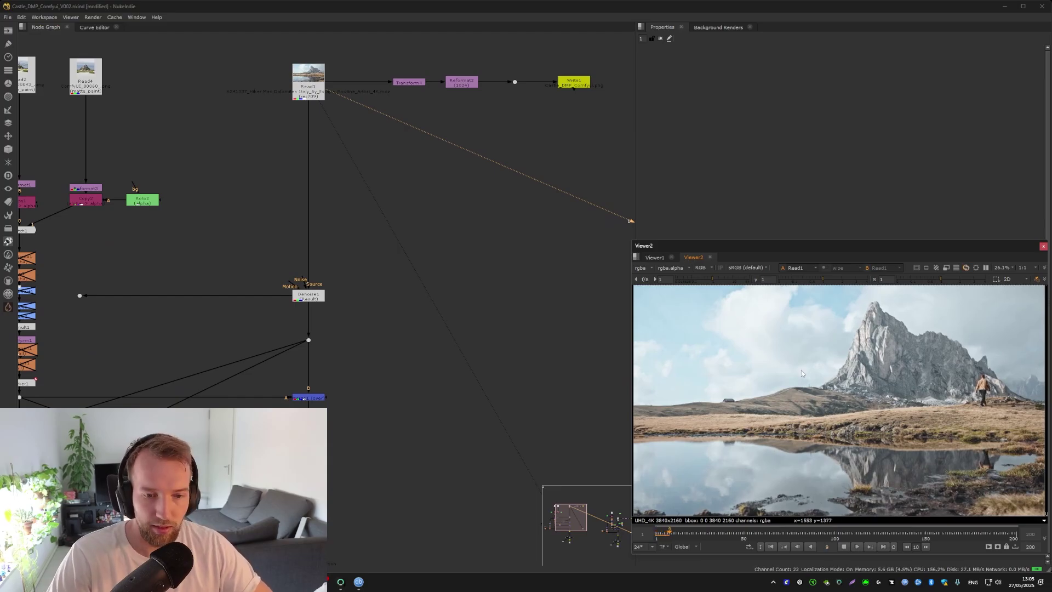
left_click_drag(802, 532, 916, 531)
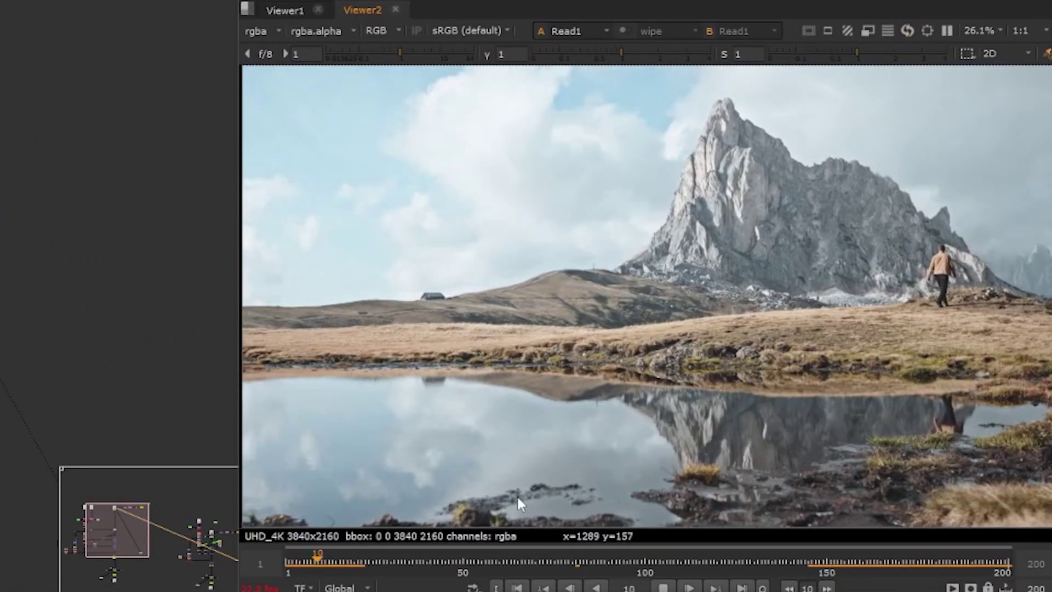
left_click(495, 560)
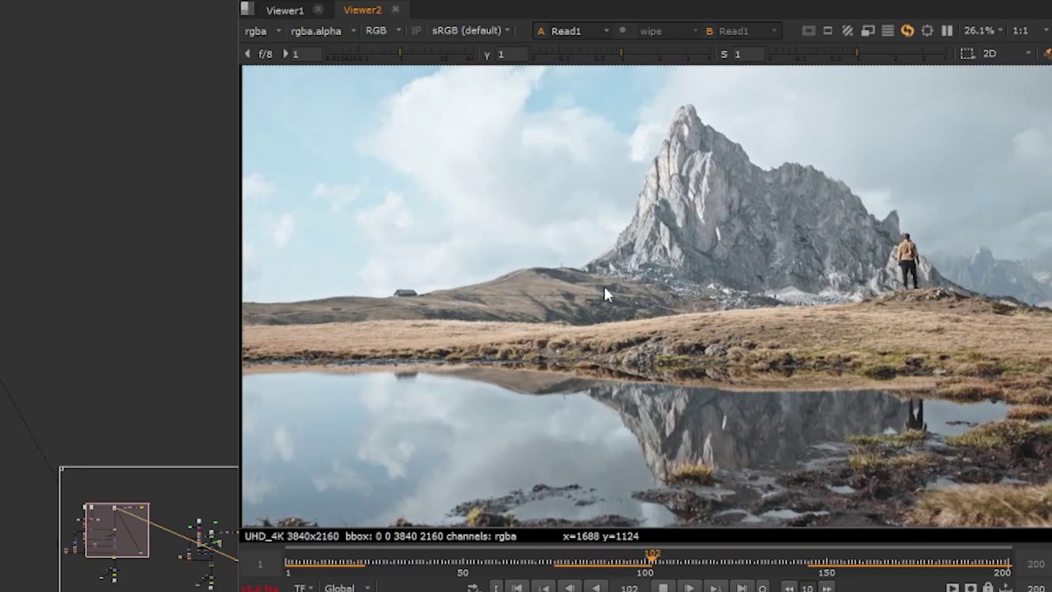
left_click_drag(673, 564, 558, 564)
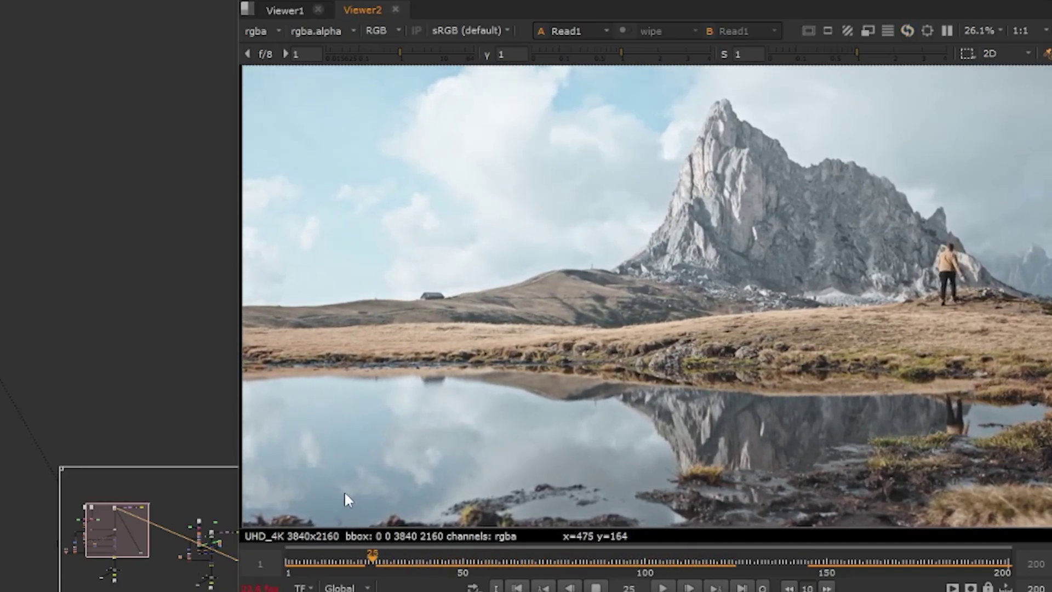
key("k")
key("Left")
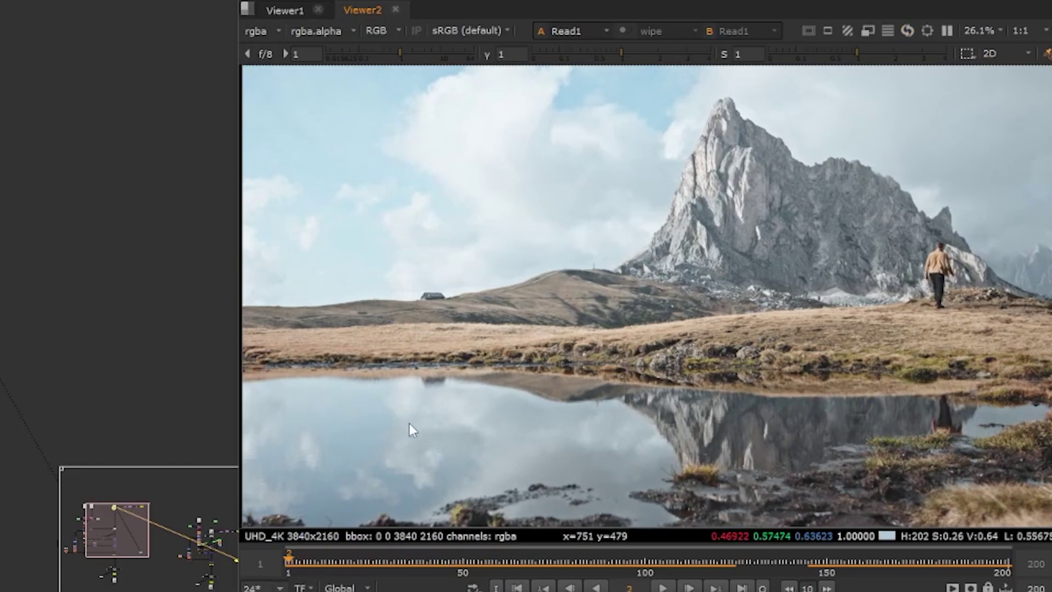
Examine the hill and mountain area of the plate up close, marking out the region around the hill.
scroll(626, 255, "up", 5)
scroll(647, 291, "down", 3)
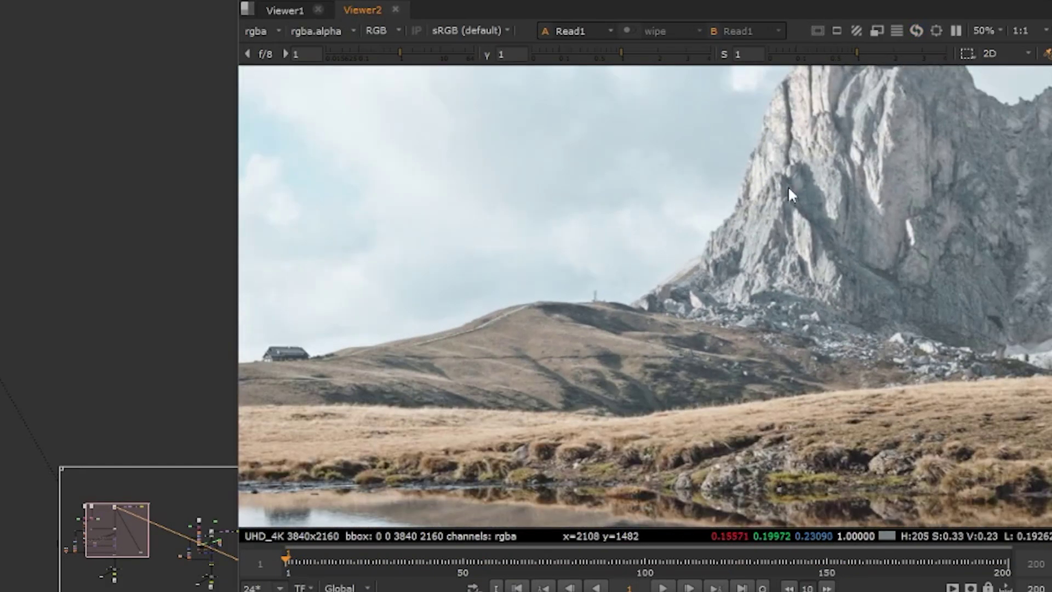
left_click_drag(808, 161, 902, 160)
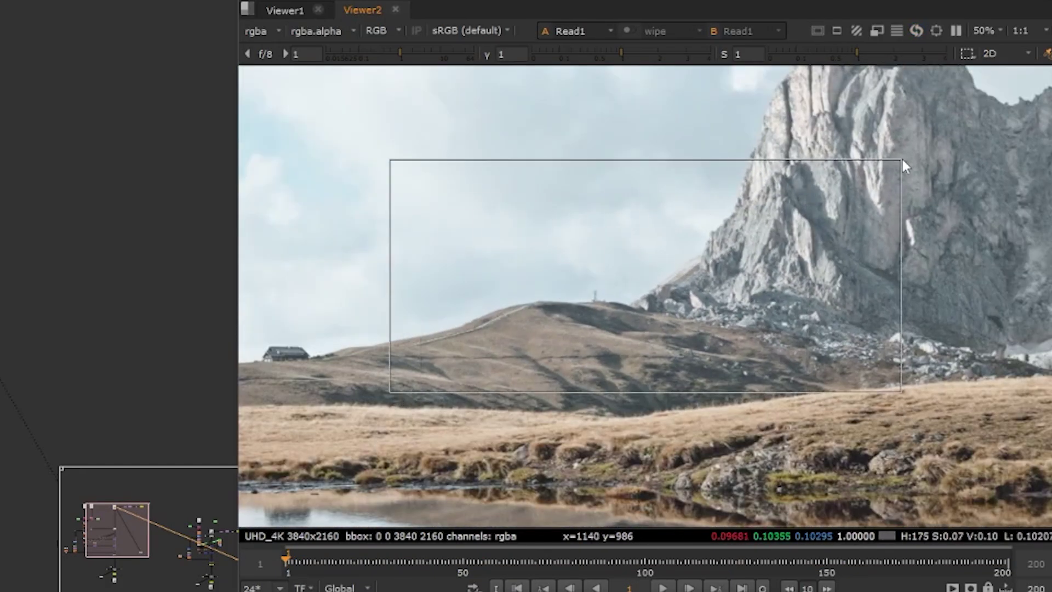
scroll(903, 159, "down", 3)
left_click_drag(922, 226, 670, 223)
scroll(670, 224, "up", 1)
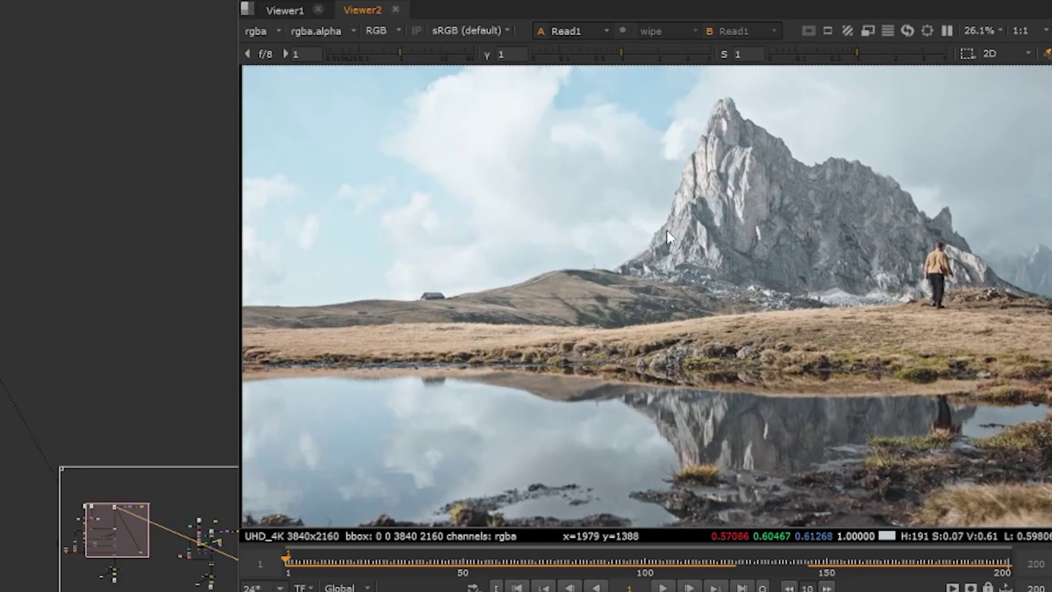
scroll(658, 223, "up", 2)
scroll(649, 222, "down", 2)
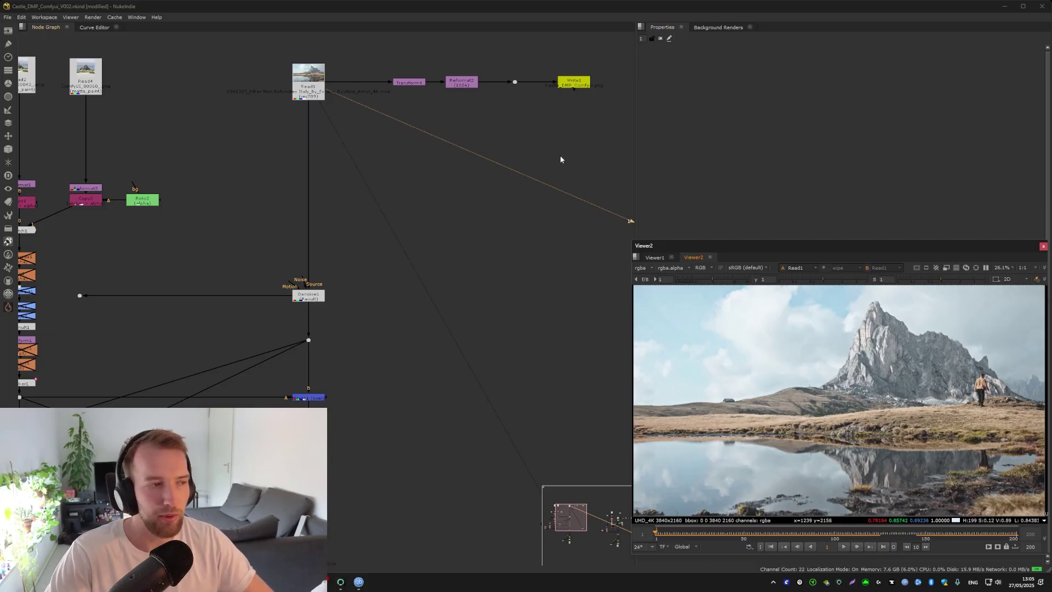
Switch to ComfyUI and look over the castle workflow from the checkpoint and prompts to the sampler.
left_click_drag(504, 180, 568, 186)
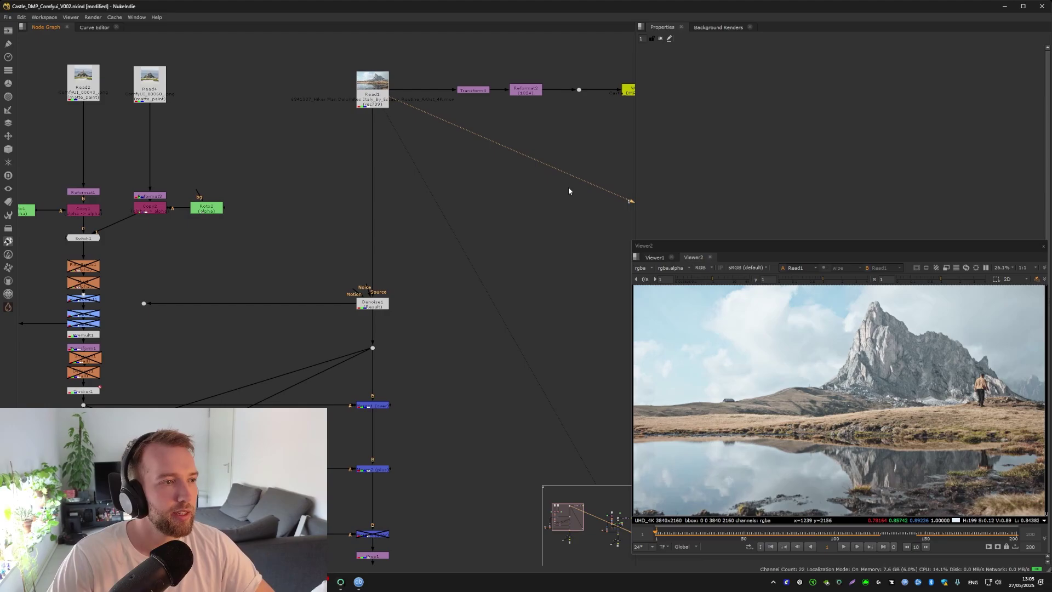
left_click_drag(469, 261, 465, 188)
key("alt+Tab")
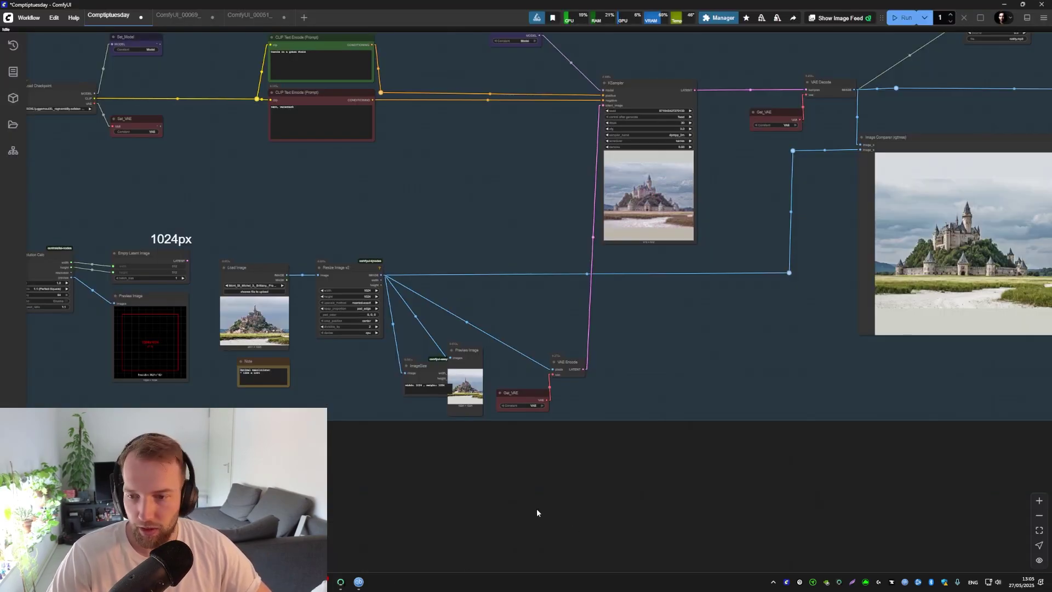
scroll(537, 508, "down", 2)
left_click_drag(735, 465, 836, 434)
left_click_drag(736, 426, 843, 412)
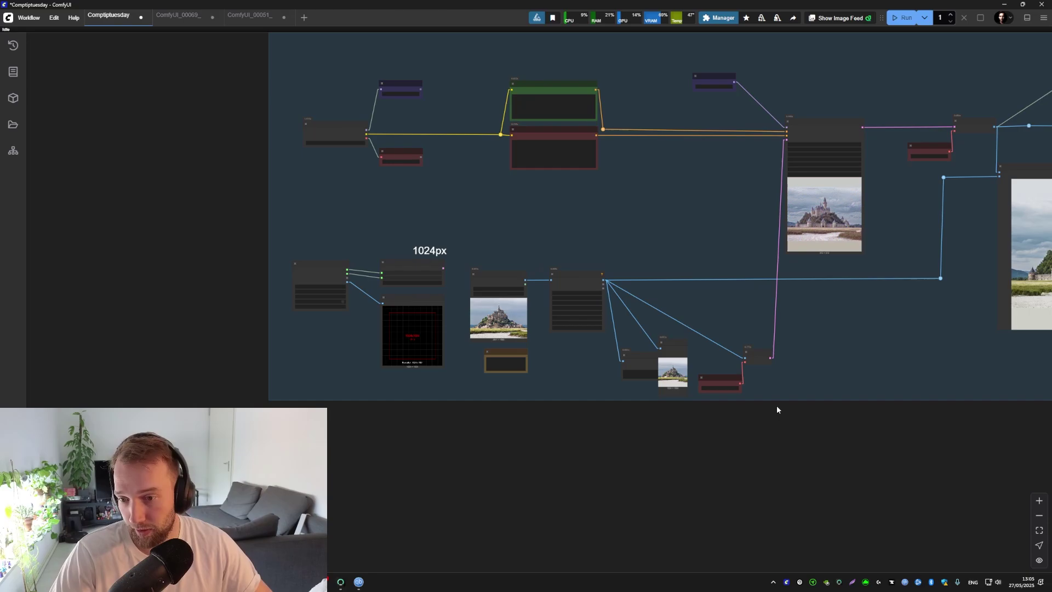
left_click_drag(762, 402, 702, 373)
scroll(465, 315, "up", 4)
left_click_drag(521, 313, 329, 332)
left_click_drag(685, 240, 548, 366)
scroll(534, 320, "down", 4)
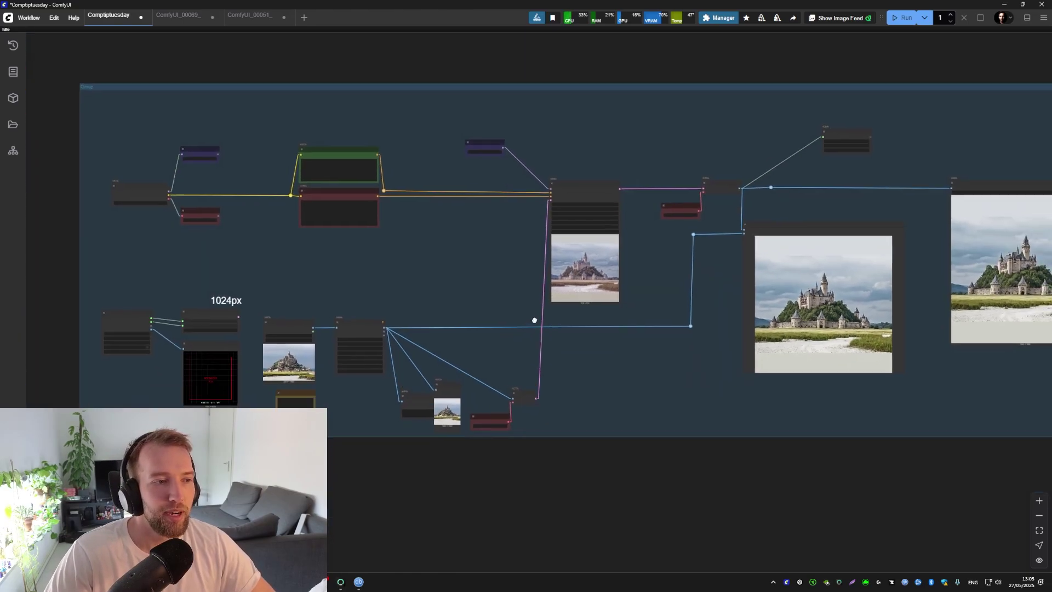
Follow the reference image's path through resizing and VAE encoding to the KSampler and the Image Comparer result.
left_click_drag(534, 320, 524, 269)
scroll(457, 291, "up", 5)
left_click_drag(340, 291, 377, 285)
left_click_drag(481, 275, 594, 277)
left_click_drag(433, 292, 549, 305)
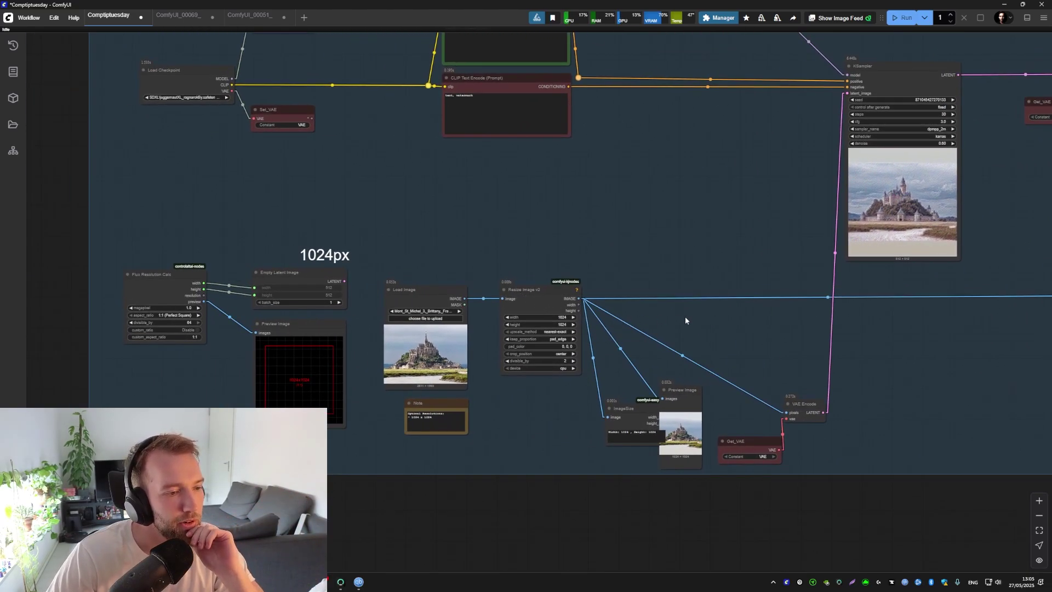
left_click_drag(685, 316, 305, 315)
left_click_drag(501, 293, 347, 327)
scroll(349, 327, "down", 3)
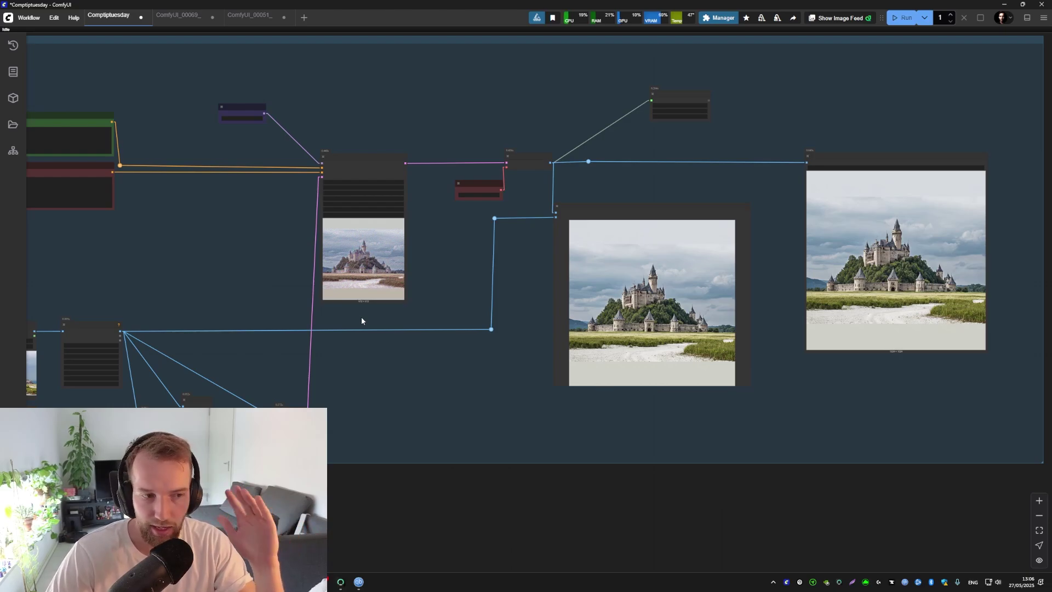
left_click_drag(361, 321, 506, 275)
left_click_drag(279, 312, 423, 295)
scroll(282, 317, "up", 4)
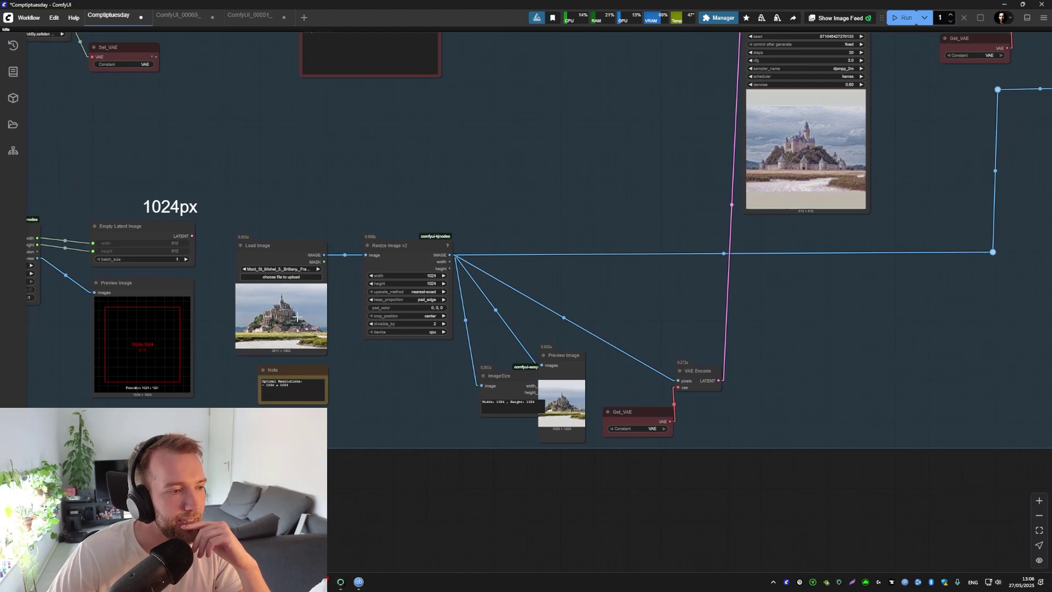
left_click_drag(635, 297, 292, 318)
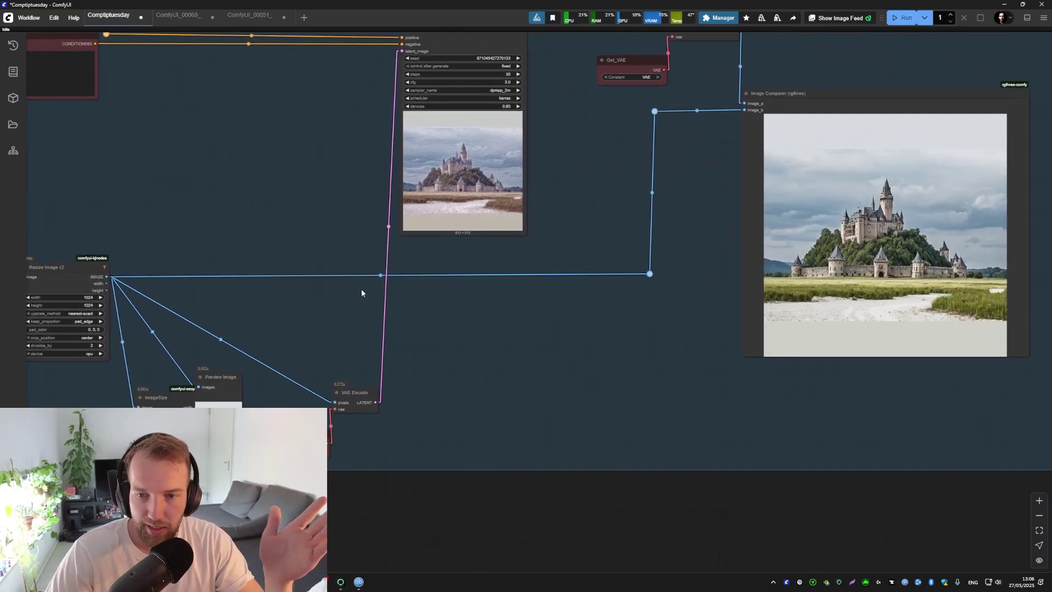
left_click_drag(362, 291, 604, 265)
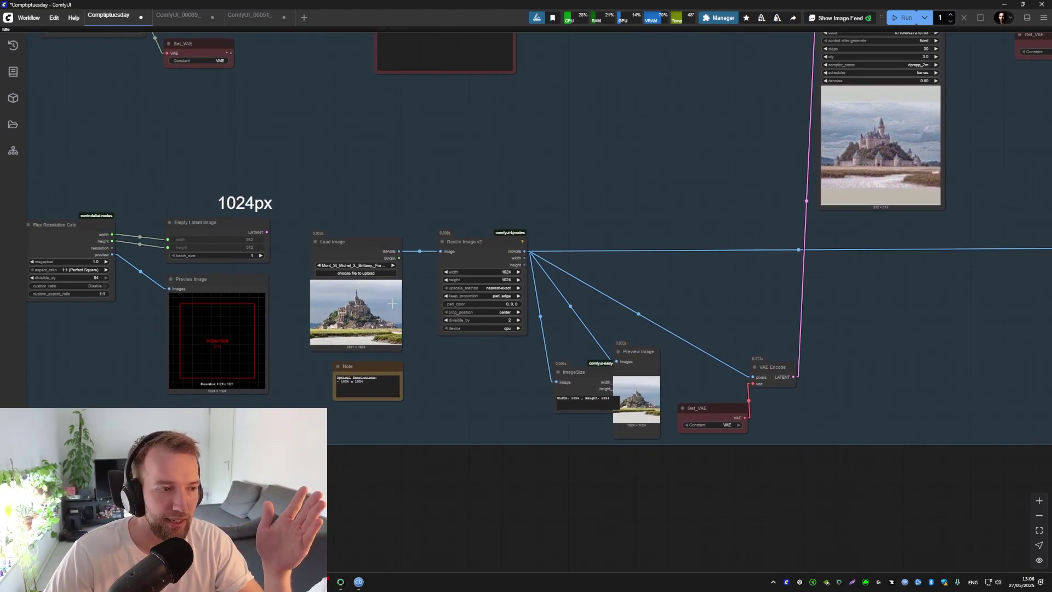
Inspect the Load Image node, the optimal resolution note and the Resize Image v2 settings.
scroll(393, 304, "up", 5)
left_click_drag(395, 310, 545, 281)
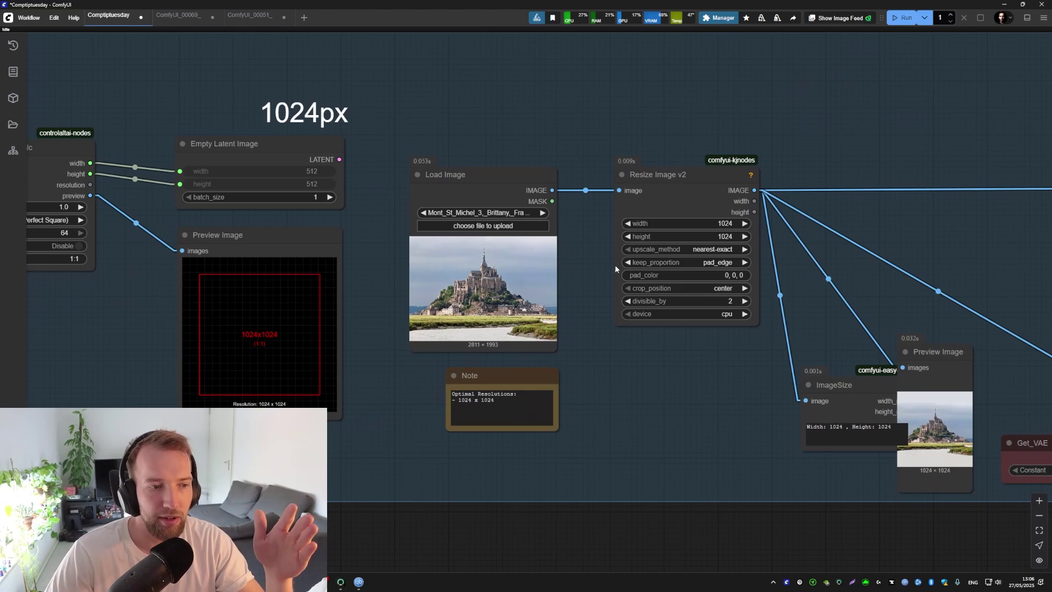
left_click_drag(614, 265, 561, 279)
scroll(419, 296, "up", 3)
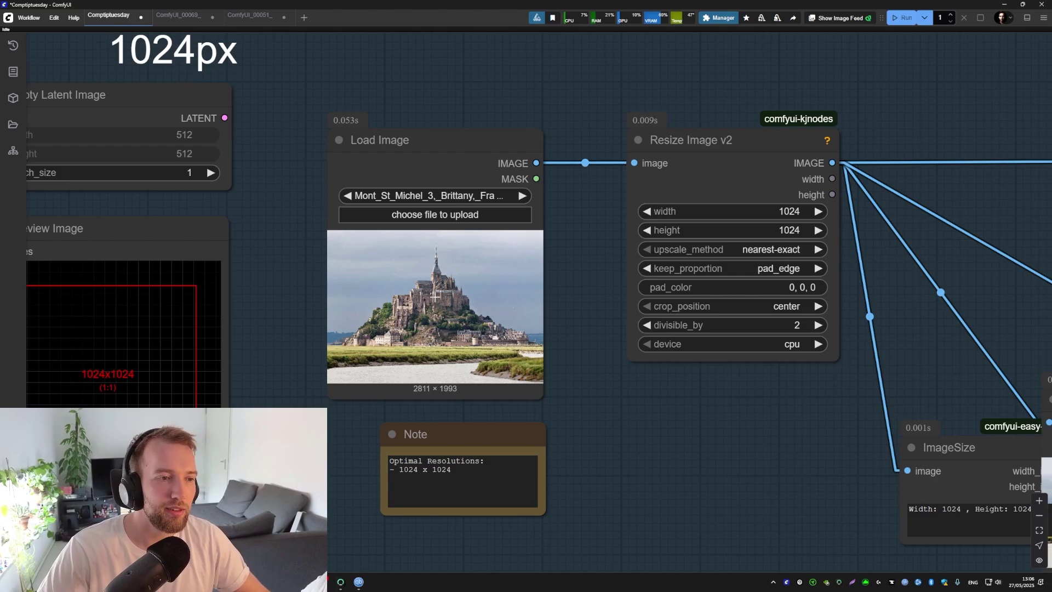
scroll(496, 282, "down", 2)
left_click_drag(589, 282, 345, 299)
scroll(345, 298, "down", 4)
left_click_drag(749, 232, 489, 260)
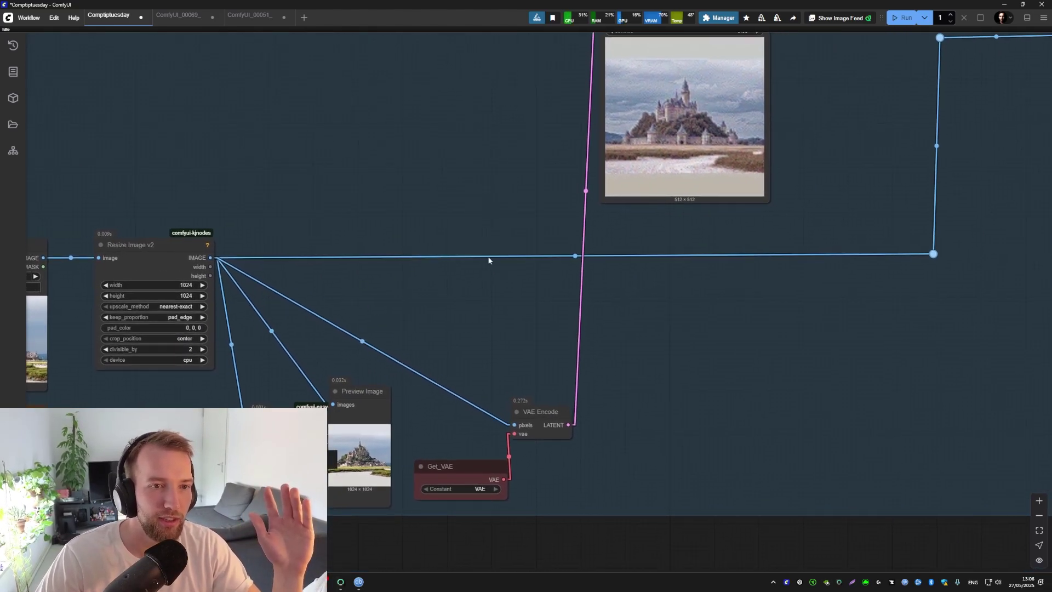
Switch briefly to Nuke and back to ComfyUI, and view the Mont St Michel reference image up close.
key("alt+Tab")
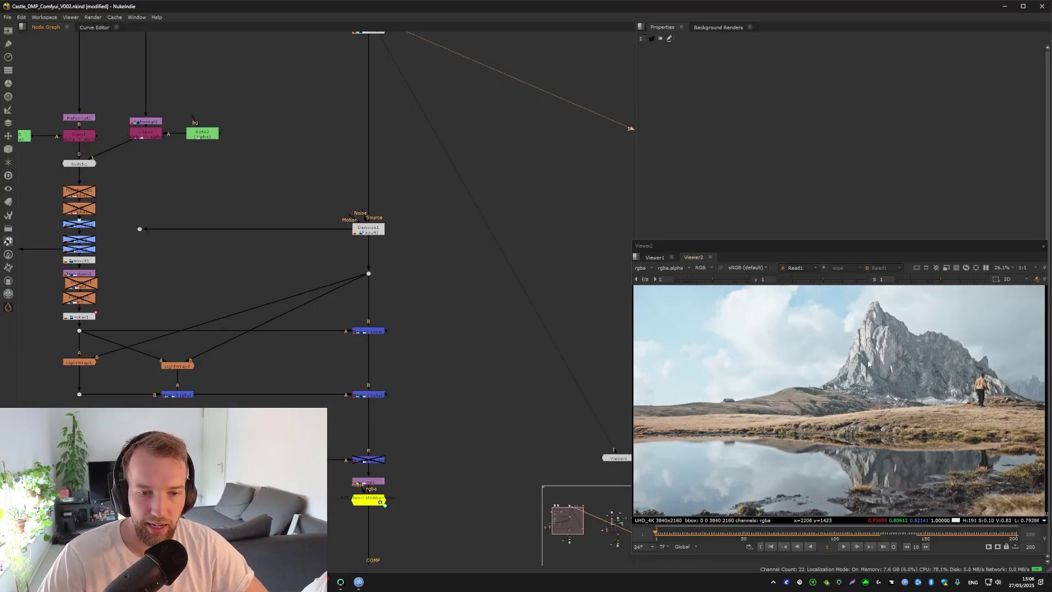
key("alt+Tab")
scroll(747, 435, "up", 6)
left_click_drag(400, 353, 515, 311)
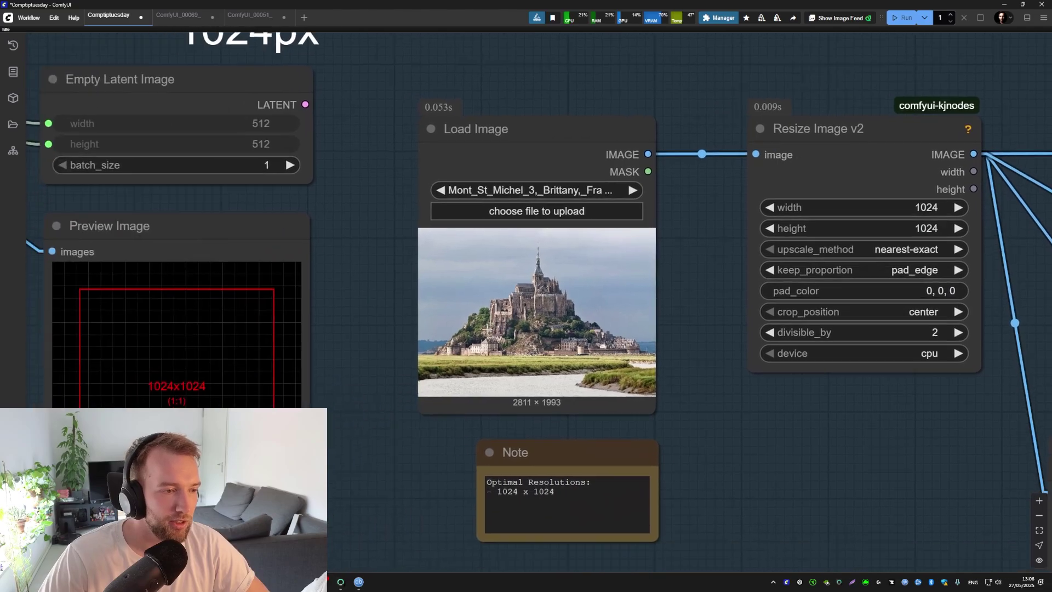
scroll(522, 333, "up", 7)
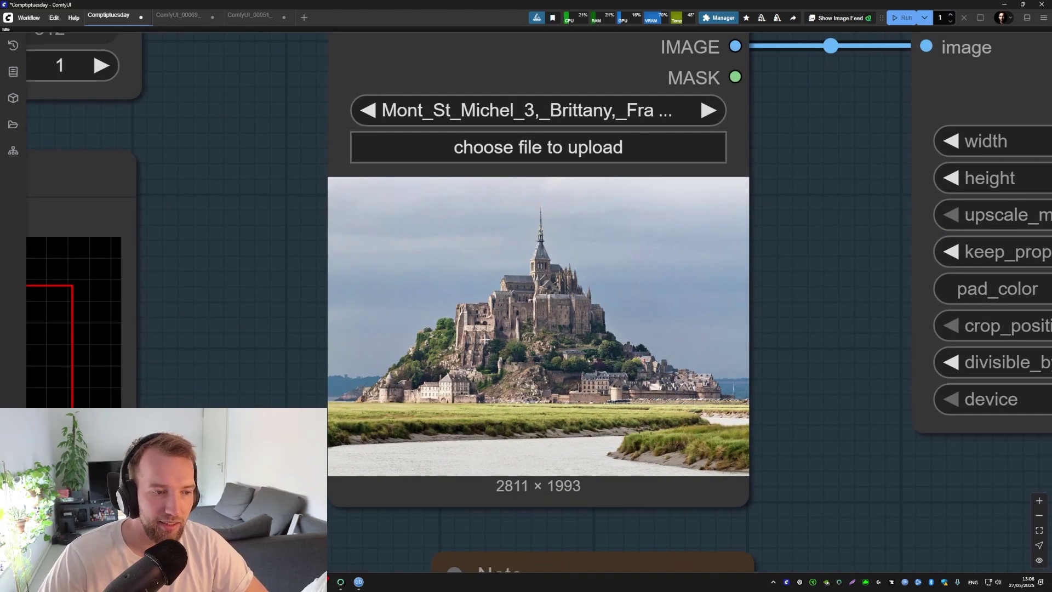
Switch briefly to Nuke and back to ComfyUI, and follow the resized reference past the KSampler to the Image Comparer and Save Image nodes.
key("alt+Tab")
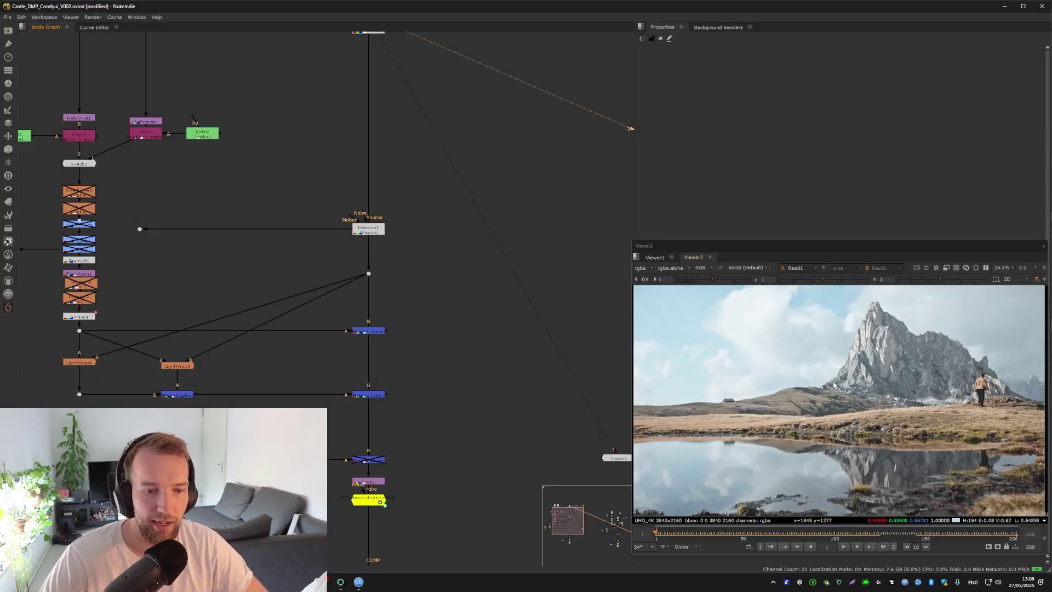
key("alt+Tab")
scroll(838, 392, "down", 10)
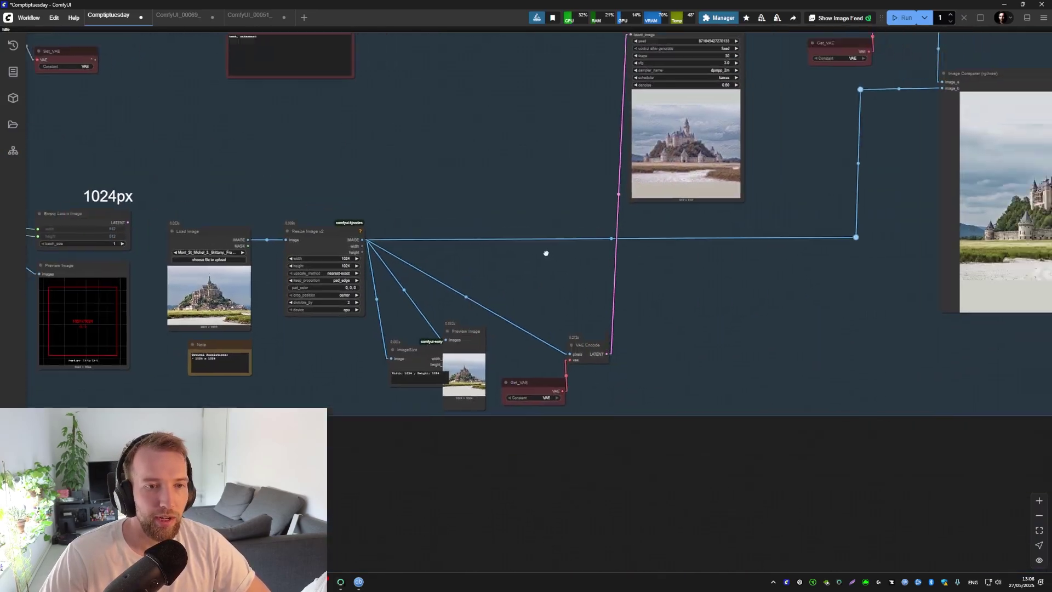
left_click_drag(546, 253, 330, 301)
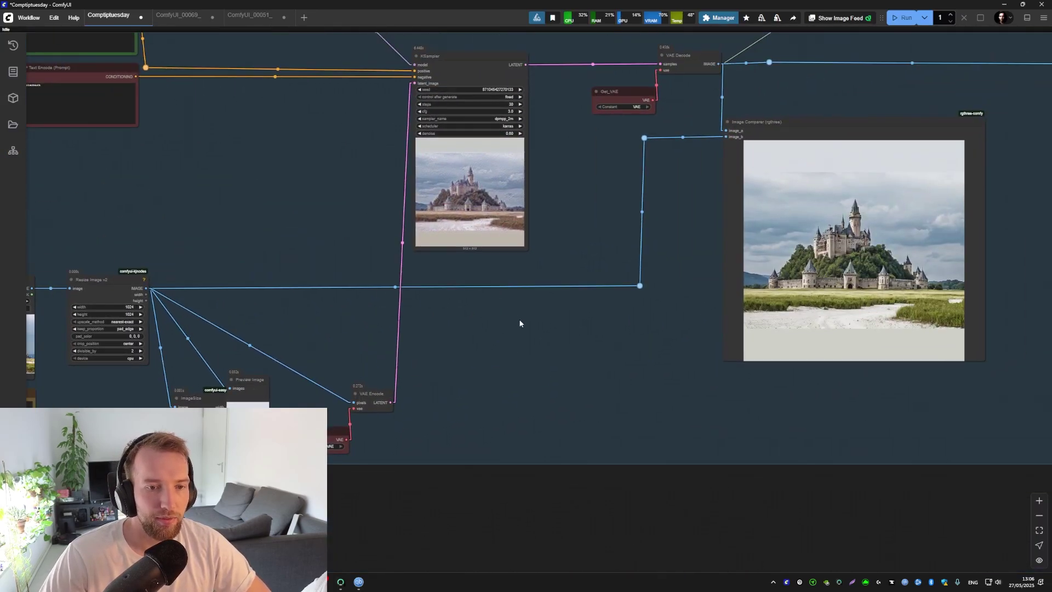
left_click_drag(569, 303, 335, 323)
scroll(721, 270, "up", 3)
left_click_drag(723, 270, 323, 268)
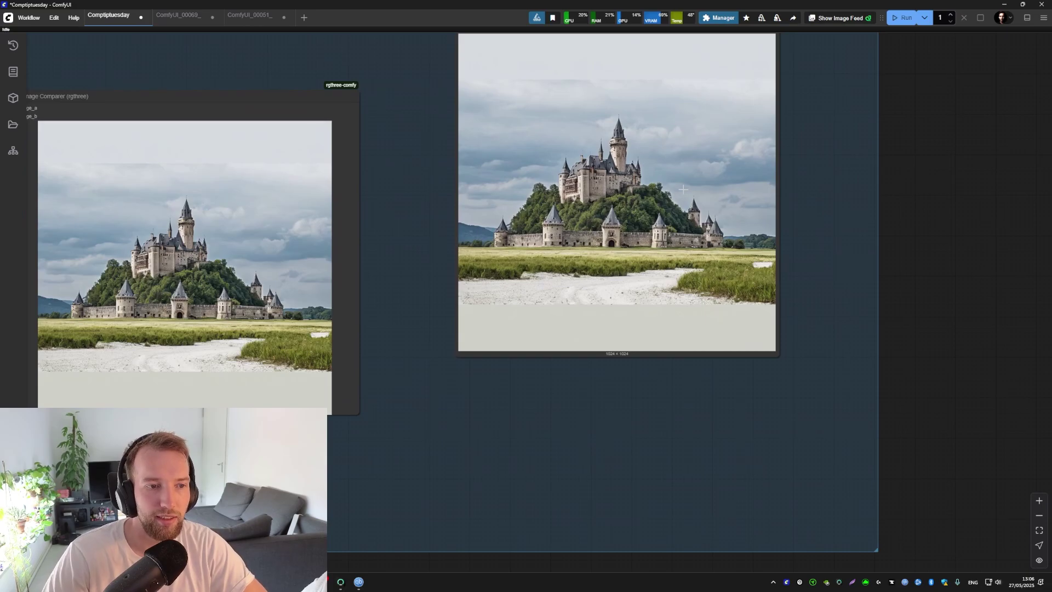
Compare the Mont St Michel reference with the generated castle up close in the Image Comparer.
scroll(585, 203, "up", 3)
left_click_drag(236, 239, 703, 224)
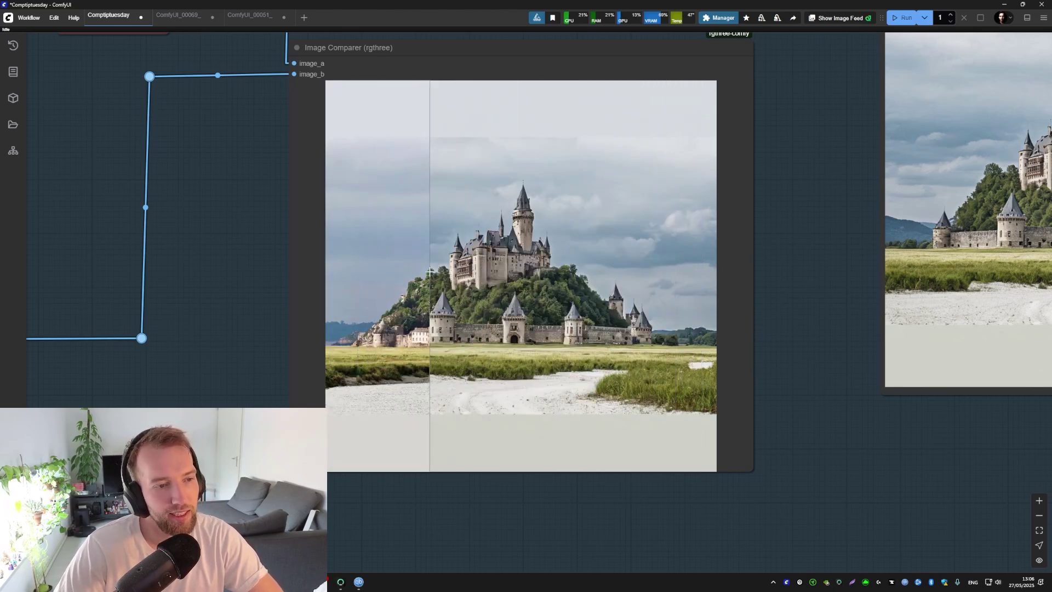
scroll(378, 273, "up", 5)
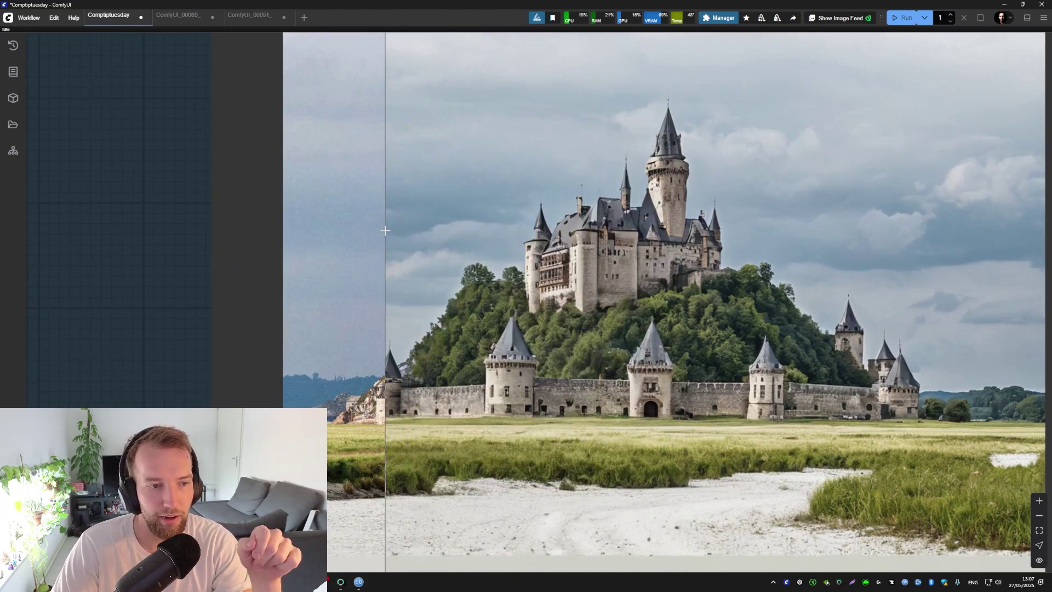
scroll(384, 227, "down", 5)
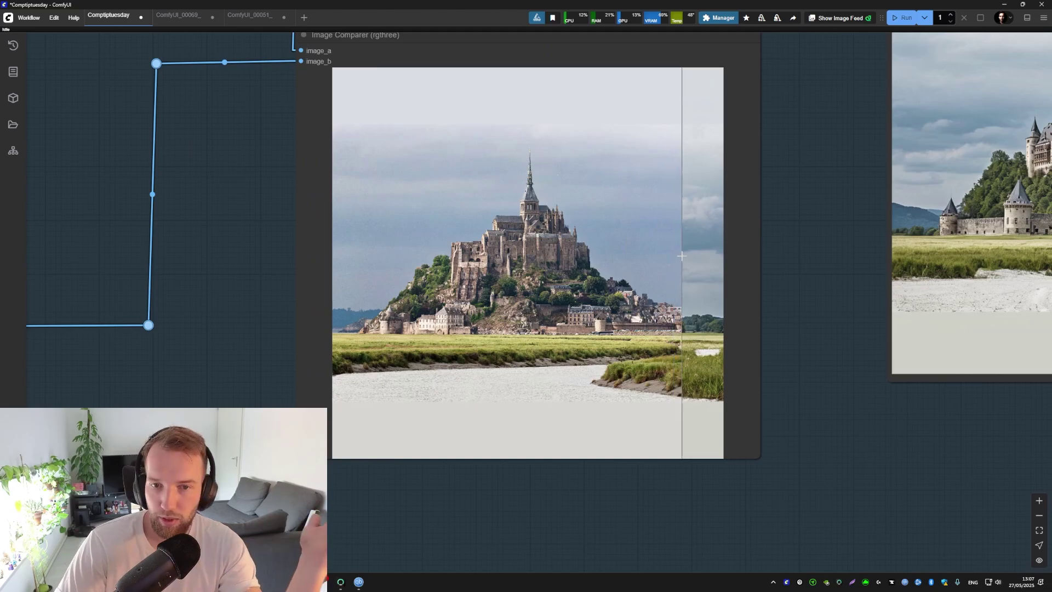
Review the KSampler settings and highlight the positive prompt "Castle in a grass field".
scroll(652, 260, "down", 4)
left_click_drag(657, 259, 899, 256)
scroll(455, 263, "down", 5)
scroll(581, 151, "up", 7)
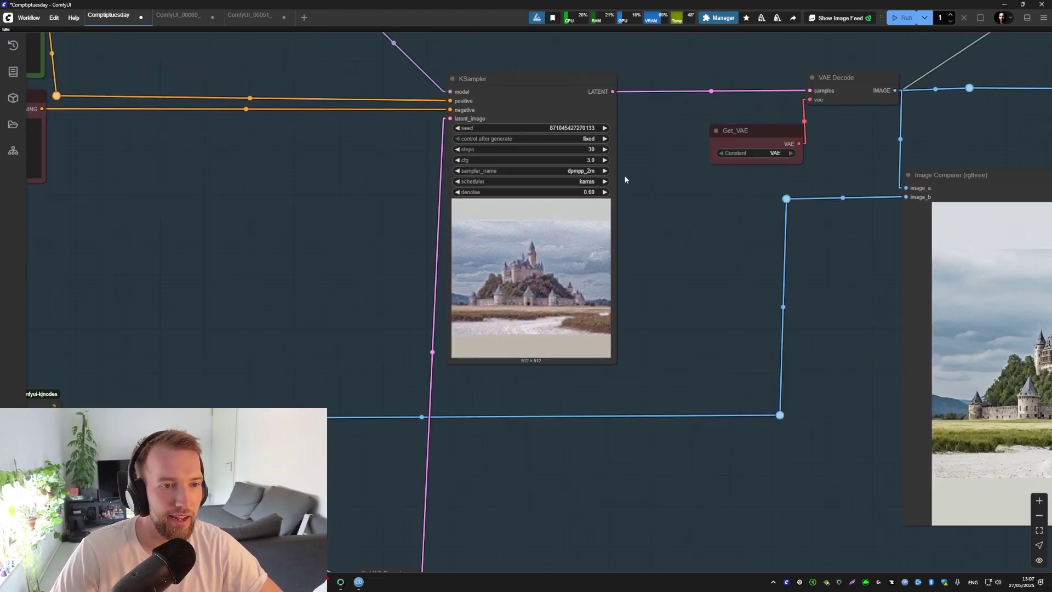
left_click_drag(224, 121, 333, 215)
left_click_drag(508, 167, 810, 261)
left_click_drag(340, 178, 125, 200)
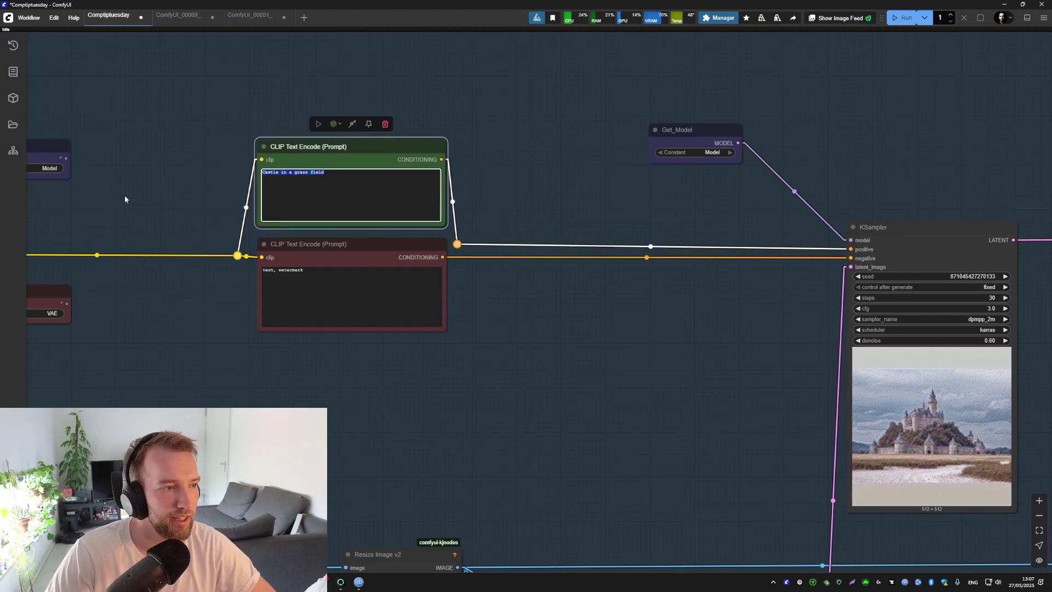
Return from the prompts to the Image Comparer and Save Image nodes and compare the reference and the generated castle again.
scroll(376, 187, "down", 6)
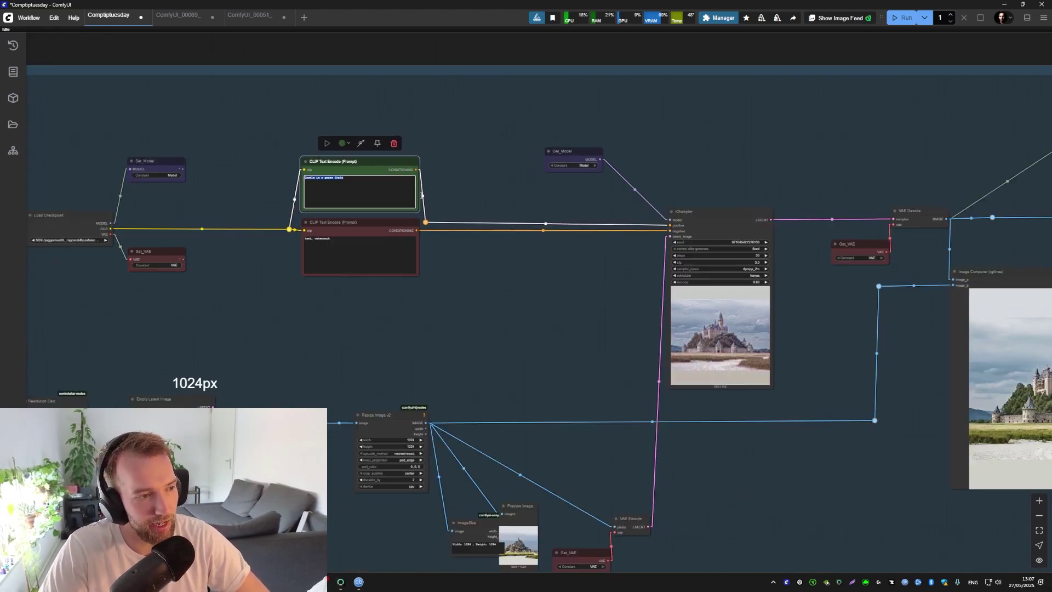
left_click_drag(756, 258, 199, 146)
left_click_drag(673, 259, 453, 254)
scroll(304, 243, "down", 1)
left_click_drag(304, 243, 473, 251)
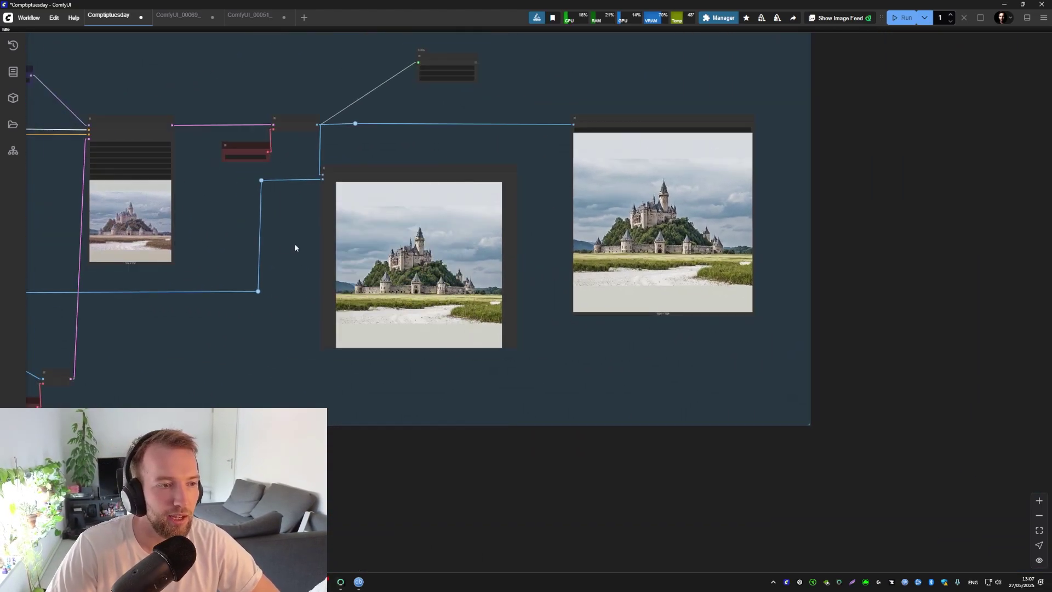
scroll(377, 256, "up", 5)
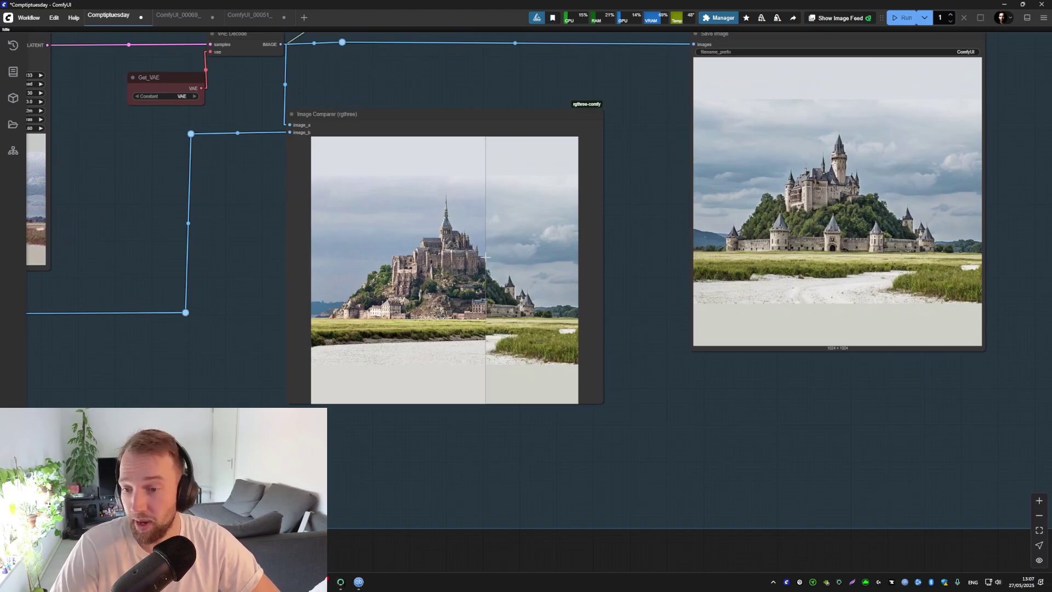
left_click_drag(395, 255, 575, 244)
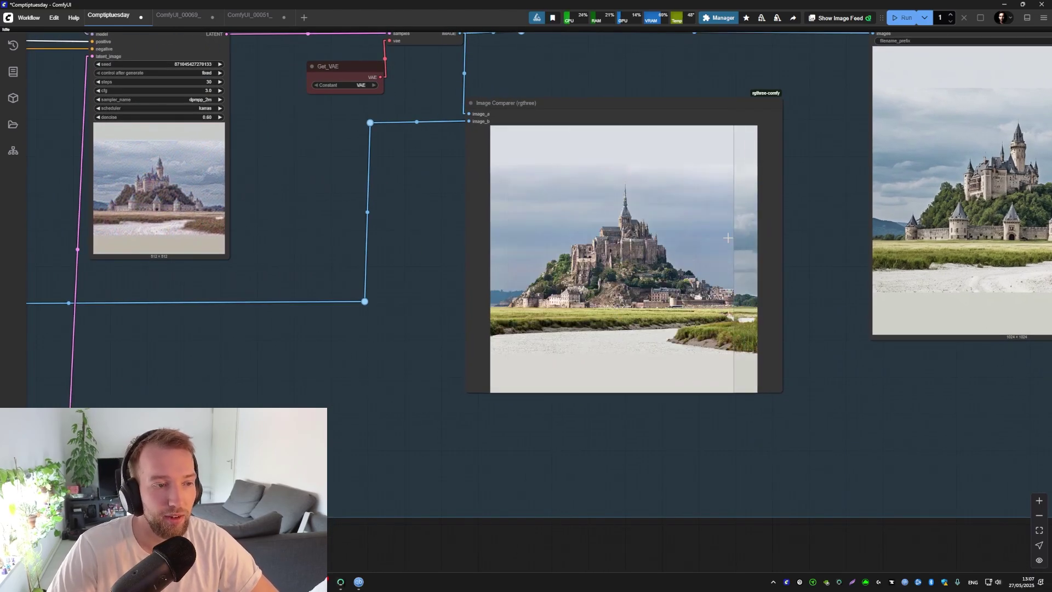
Switch to Nuke, open the Read4 node's properties and view the generated castle image from Read2 in the viewer.
key("alt+Tab")
scroll(474, 191, "down", 3)
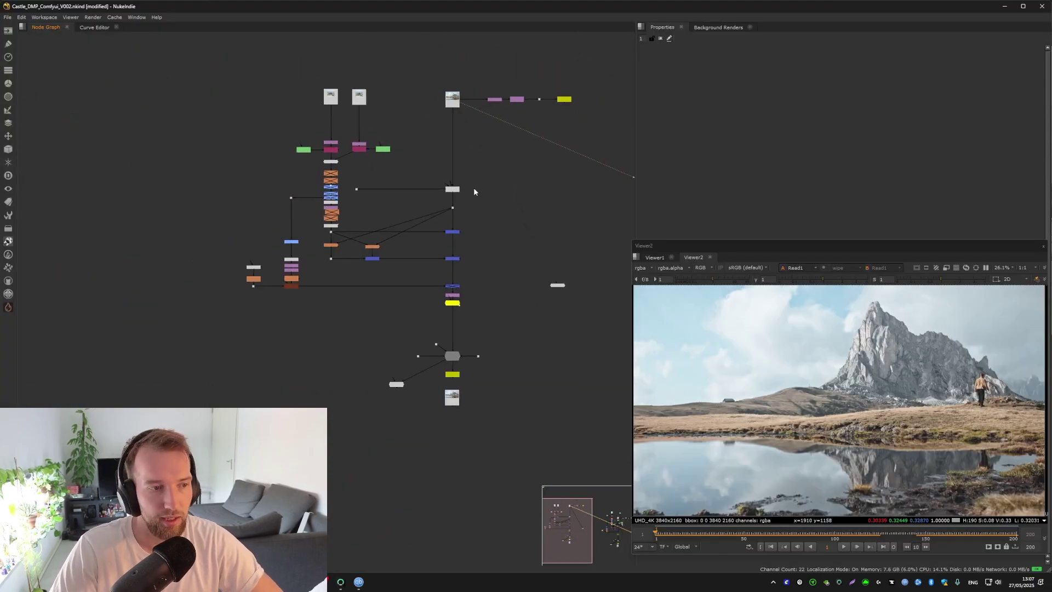
scroll(816, 312, "up", 5)
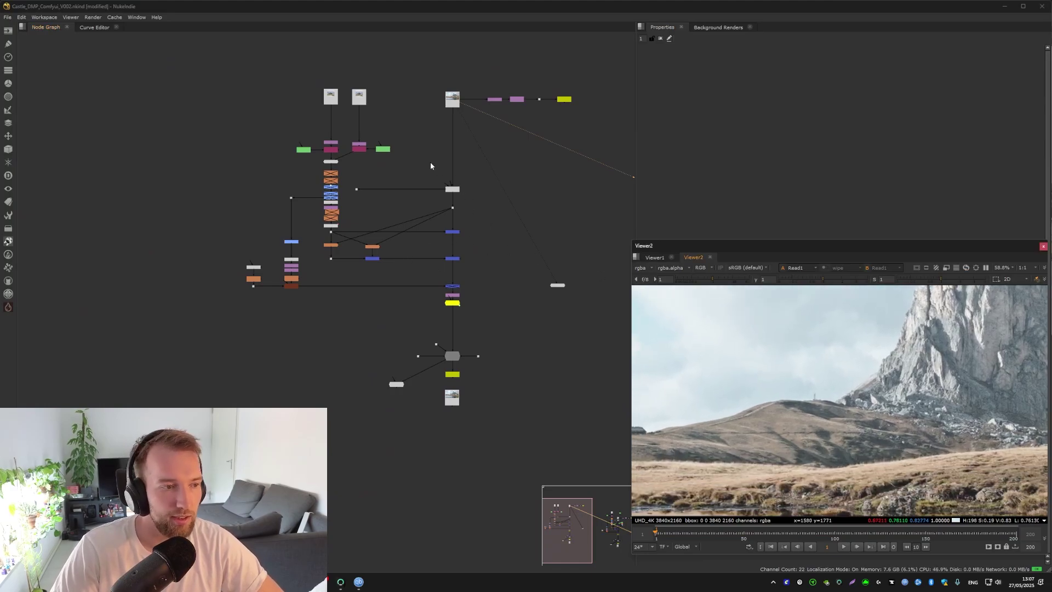
scroll(430, 164, "up", 3)
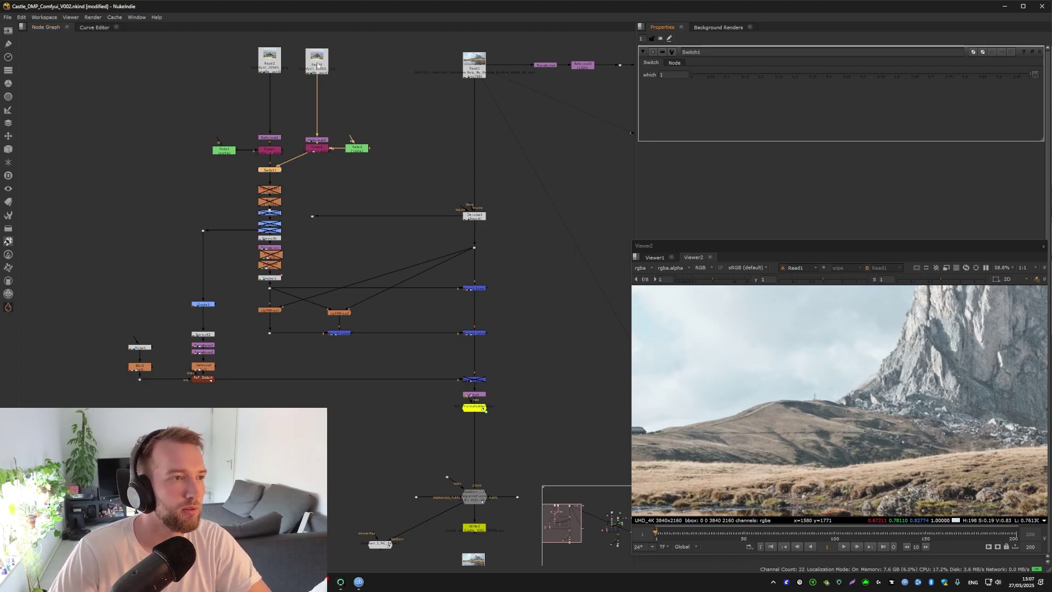
double_click(317, 65)
key("1")
key("1")
scroll(710, 345, "down", 6)
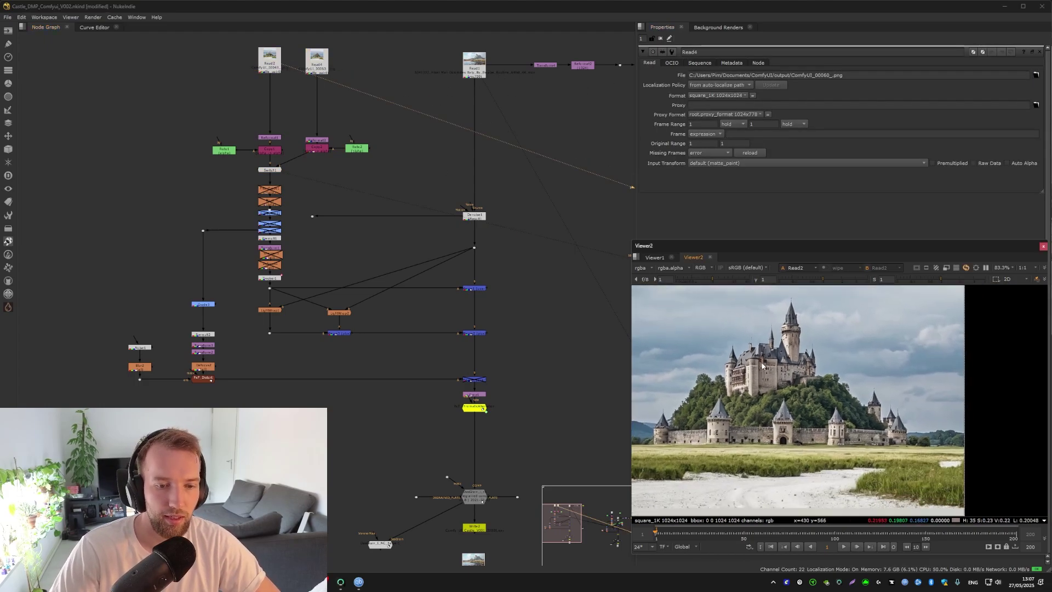
left_click_drag(713, 356, 719, 345)
View the output of the Copy1 node below the first castle image and its roto.
left_click_drag(275, 109, 293, 133)
left_click(285, 174)
key("1")
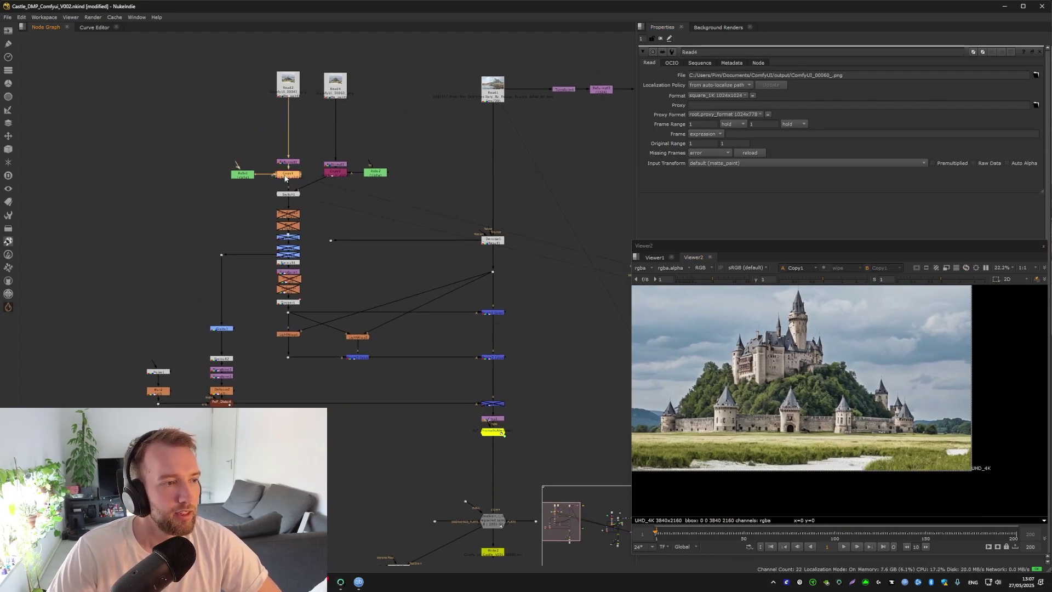
left_click_drag(842, 352, 962, 367)
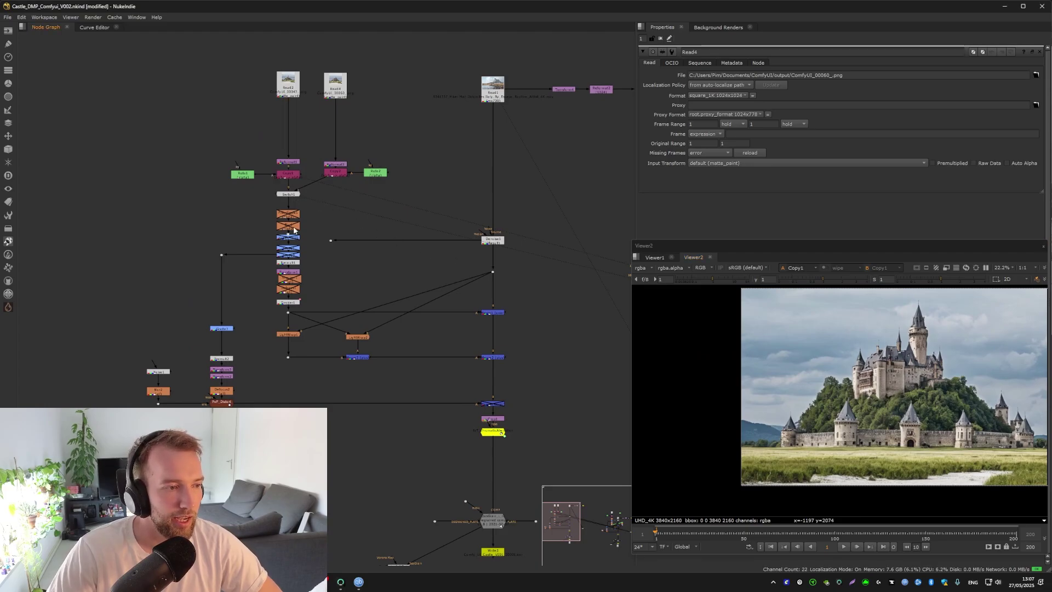
View the Merge1 node and examine the castle over the mountain plate, both up close and in the wider frame.
key("1")
left_click(494, 312)
key("1")
scroll(822, 353, "up", 6)
left_click_drag(871, 372, 746, 342)
scroll(387, 210, "up", 1)
scroll(849, 363, "up", 3)
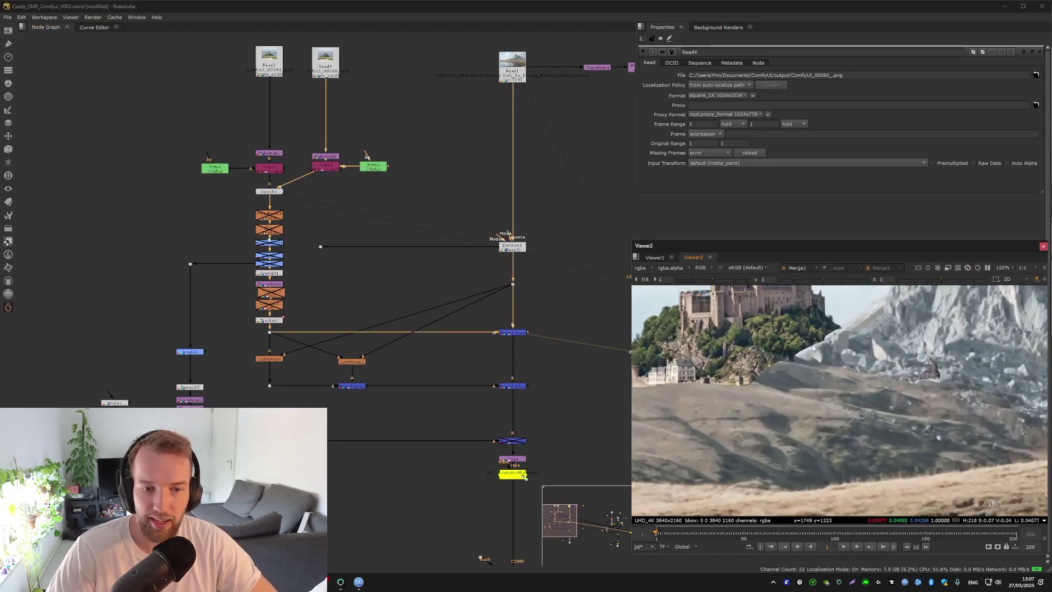
left_click_drag(813, 347, 804, 386)
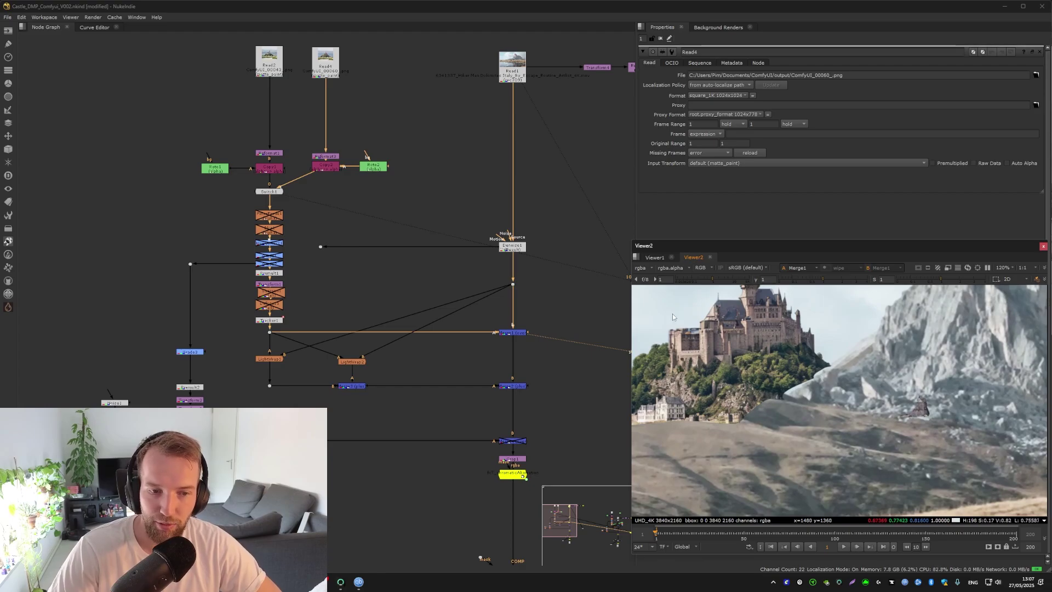
scroll(796, 366, "down", 5)
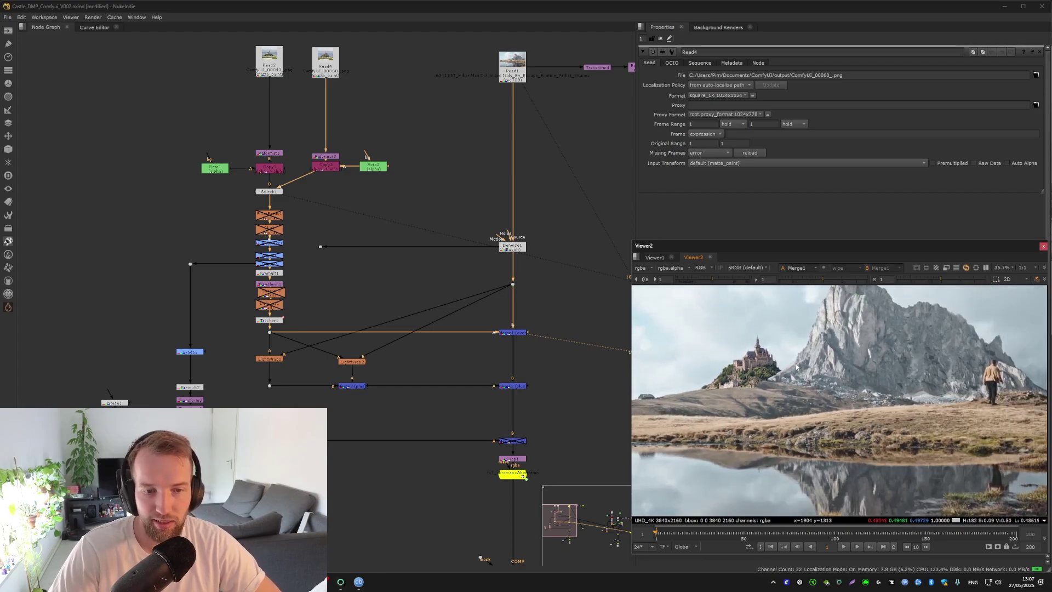
scroll(796, 366, "up", 3)
left_click_drag(797, 366, 869, 430)
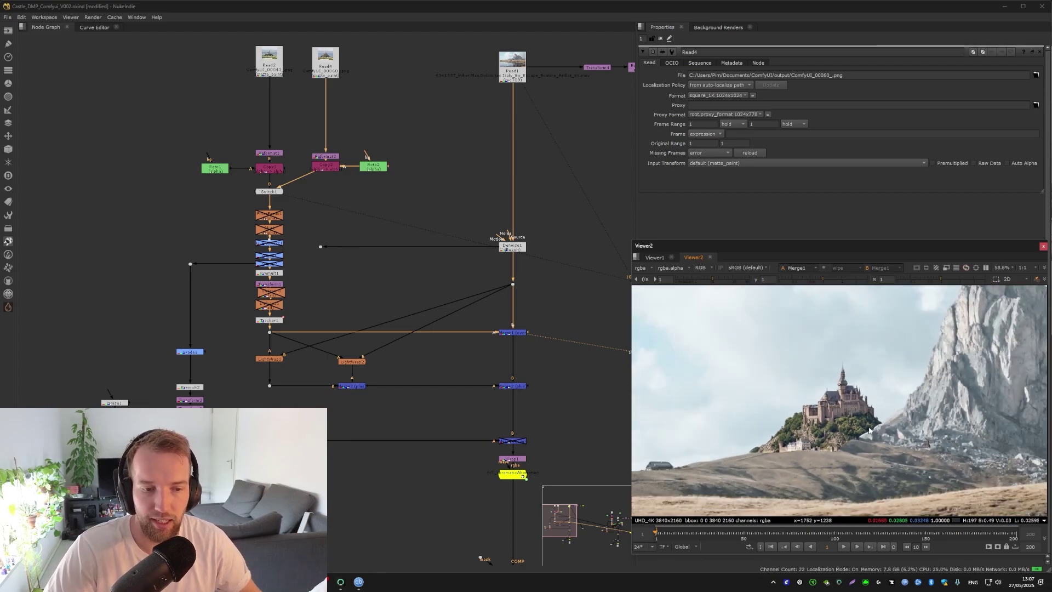
scroll(868, 430, "down", 3)
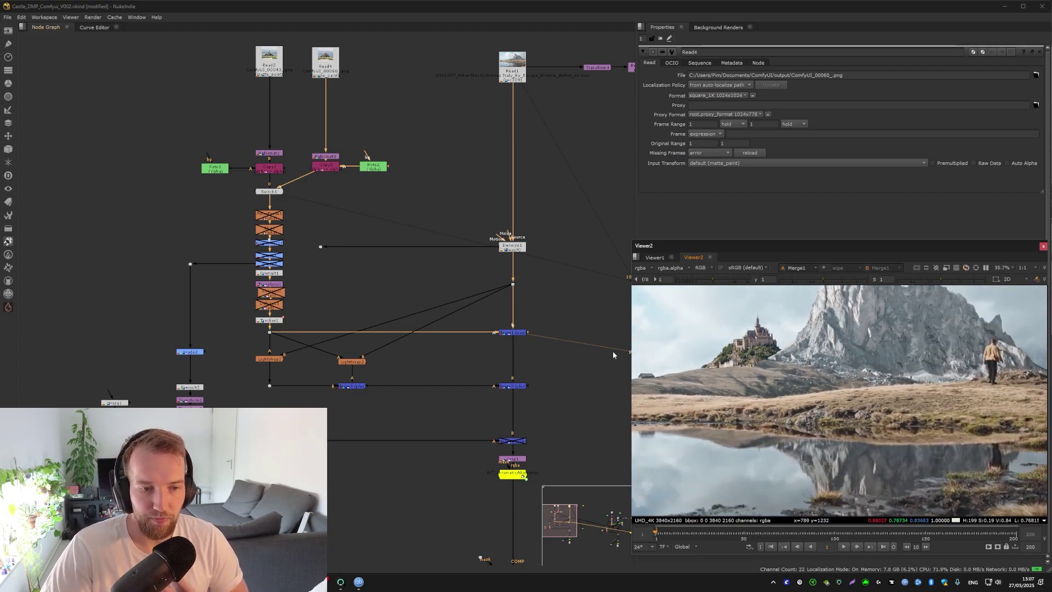
Enable the disabled blur, grade, sharpen and defocus nodes in the castle branch below Switch1.
left_click_drag(336, 289, 362, 233)
scroll(712, 323, "up", 5)
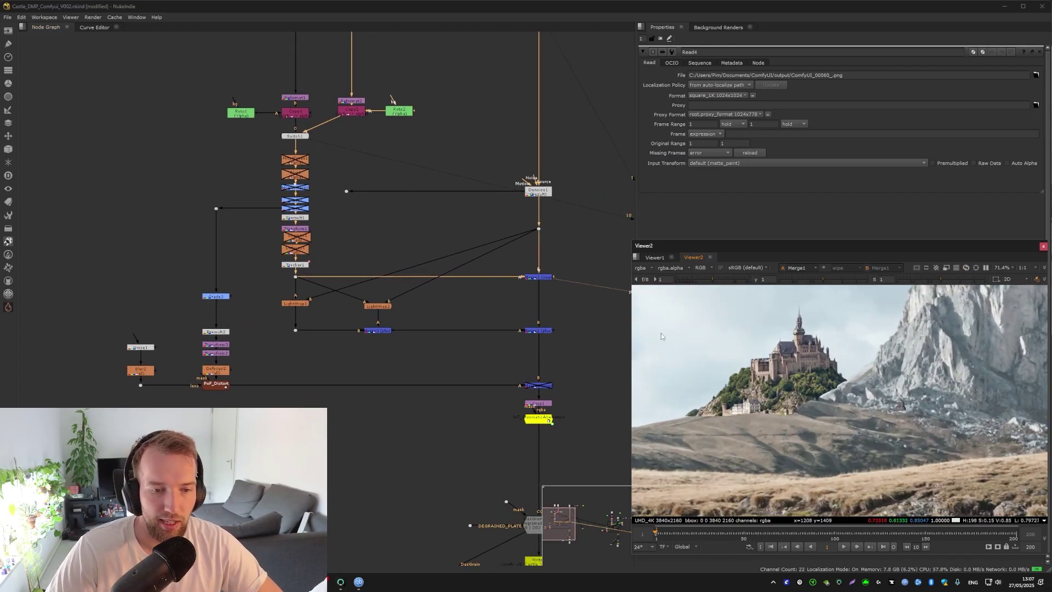
left_click_drag(314, 160, 262, 208)
key("d")
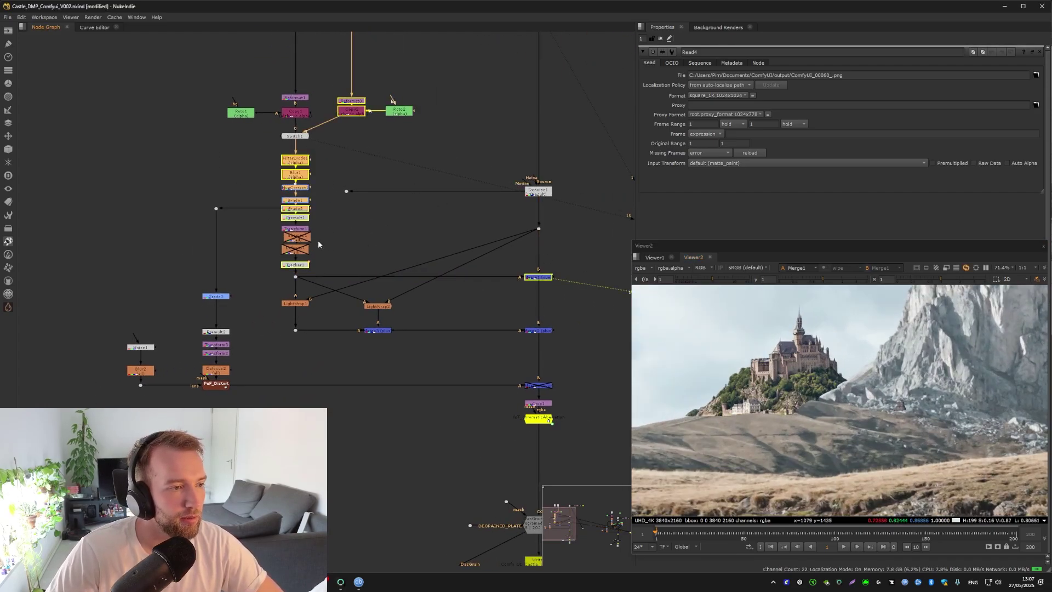
left_click_drag(325, 226, 262, 252)
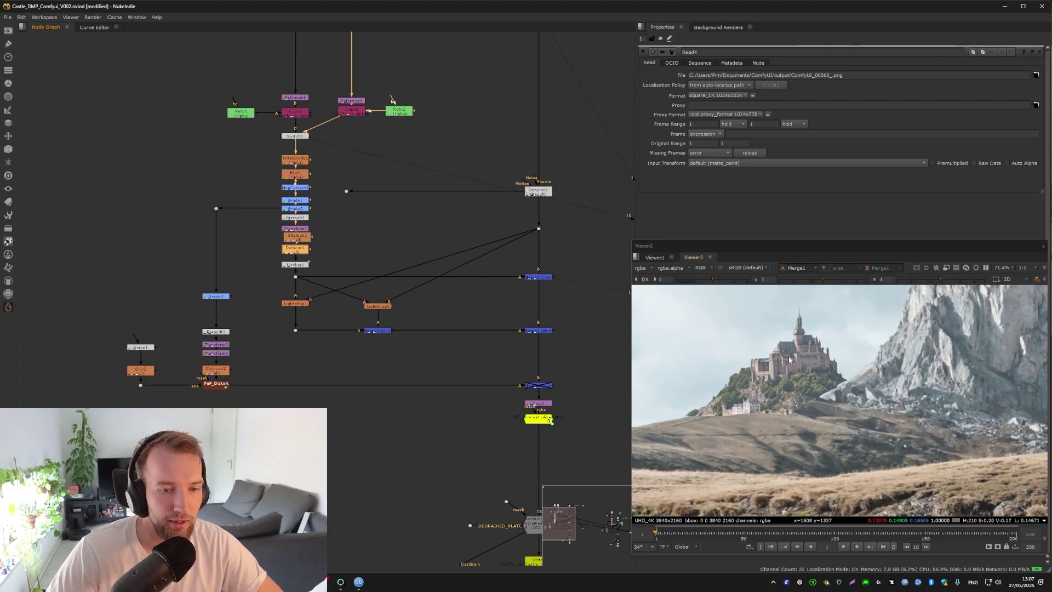
Examine the corrected castle's integration with the plate in both close and wide views.
scroll(790, 360, "down", 3)
scroll(819, 366, "up", 1)
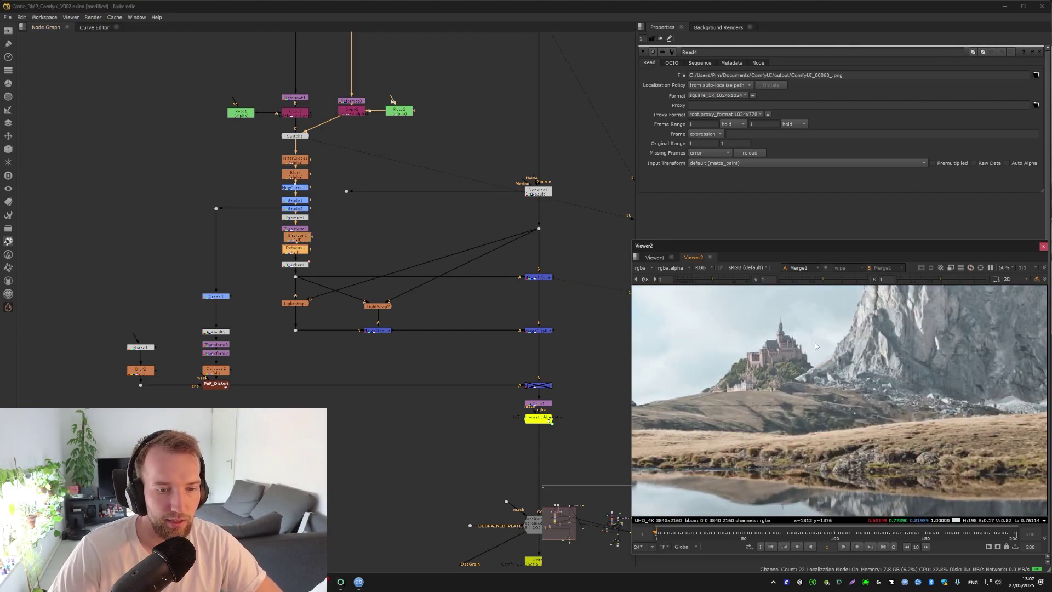
scroll(822, 349, "down", 2)
scroll(864, 407, "up", 1)
scroll(863, 406, "down", 1)
scroll(833, 367, "up", 2)
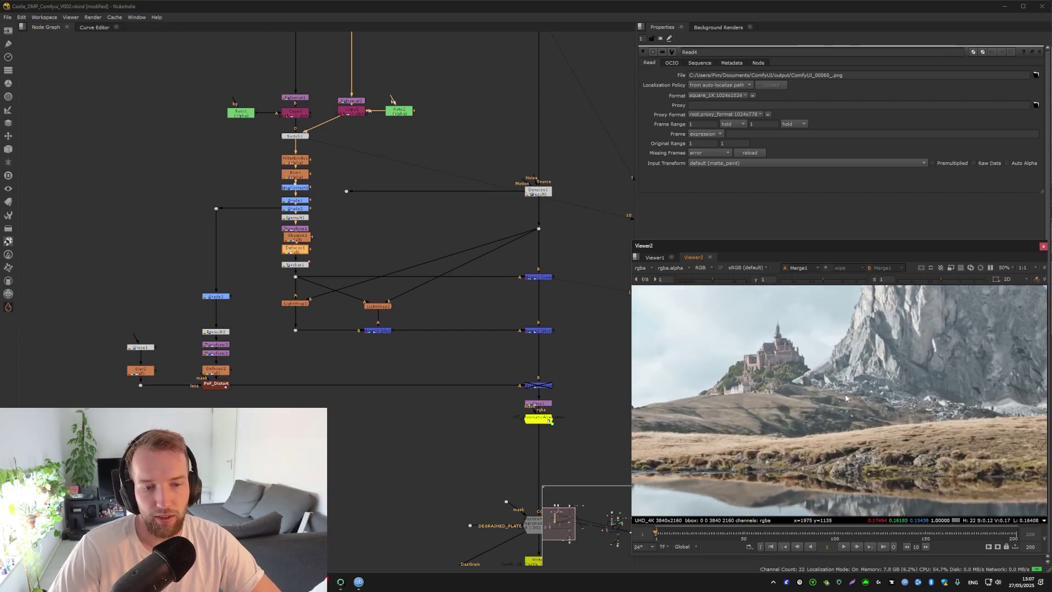
View the Merge2 node with the light wrap, toggle the node off and on, and inspect the full frame.
left_click_drag(550, 299, 449, 241)
left_click(437, 273)
key("1")
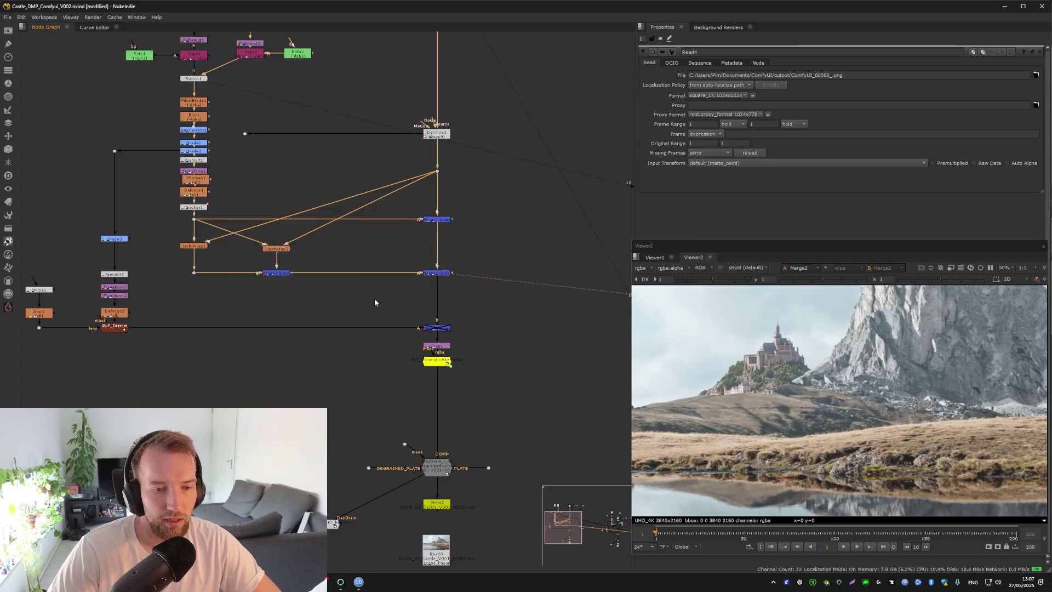
key("d")
key("d")
scroll(926, 309, "down", 5)
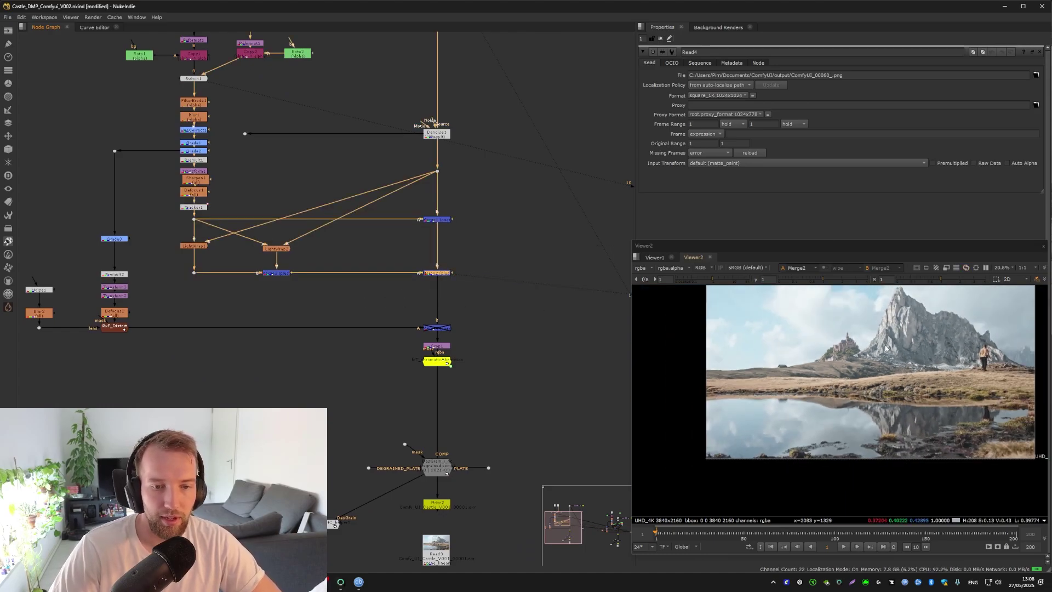
scroll(904, 329, "up", 4)
scroll(878, 346, "down", 2)
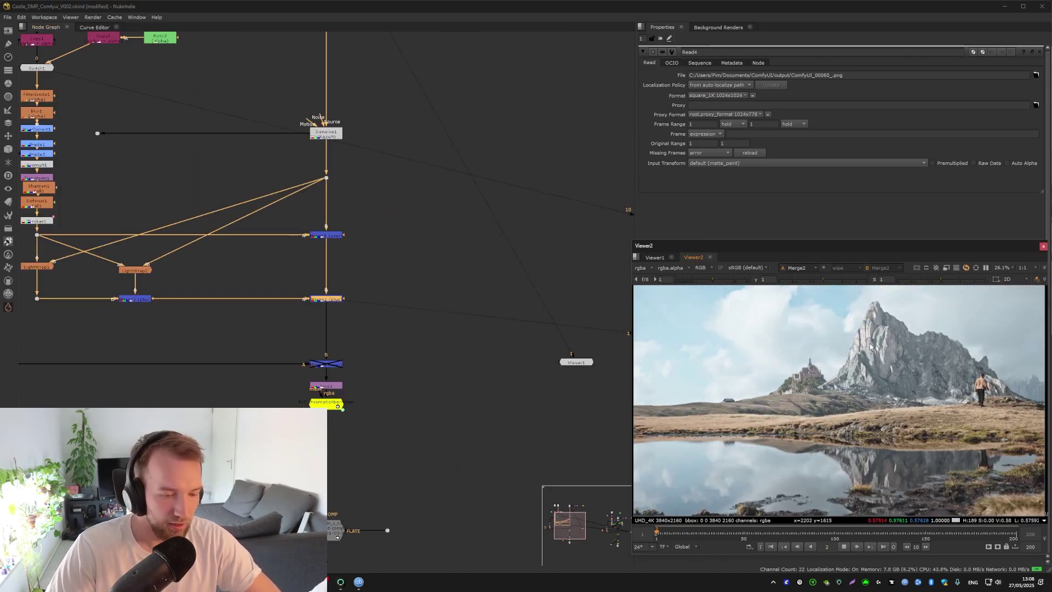
View the rendered castle comp from the Read3 node in the viewer and return the playhead to frame 1.
left_click_drag(511, 350, 497, 138)
scroll(497, 138, "down", 1)
scroll(776, 425, "up", 2)
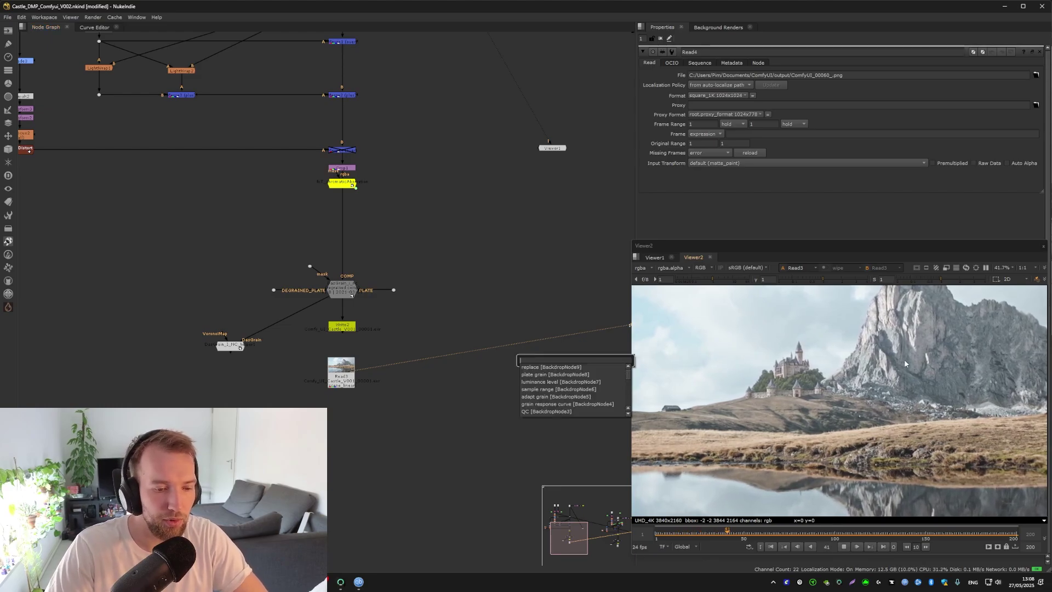
left_click(681, 526)
left_click_drag(670, 527, 657, 535)
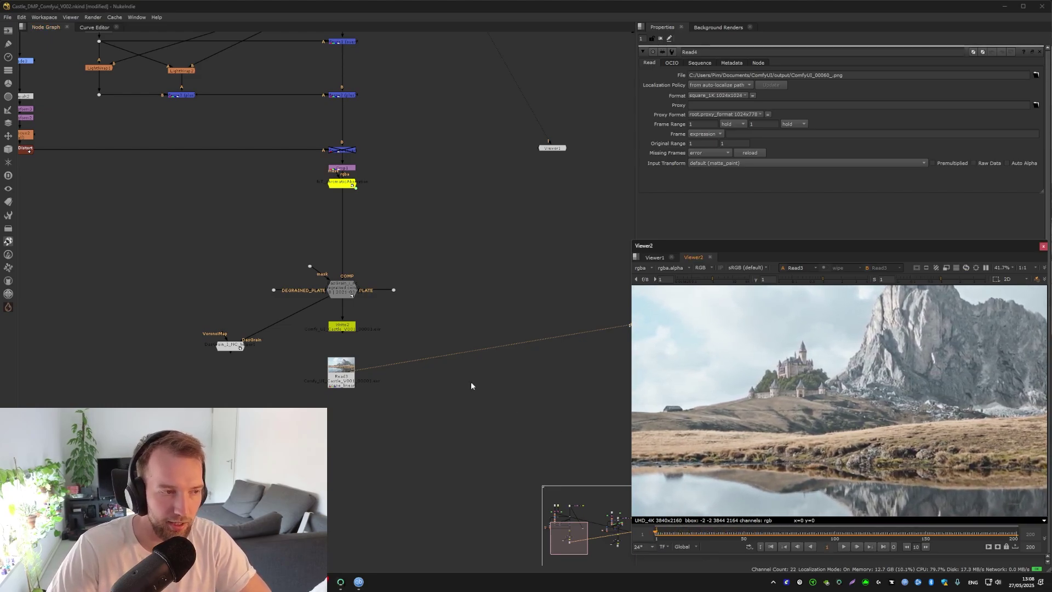
View Switch1, Merge1 and Merge2 in turn in the viewer to compare the castle's comp stages, ending on Merge2.
left_click_drag(329, 171, 448, 370)
left_click_drag(493, 329, 490, 367)
mouse_move(489, 277)
left_mouse_down()
mouse_move(492, 333)
mouse_move(518, 366)
left_mouse_up()
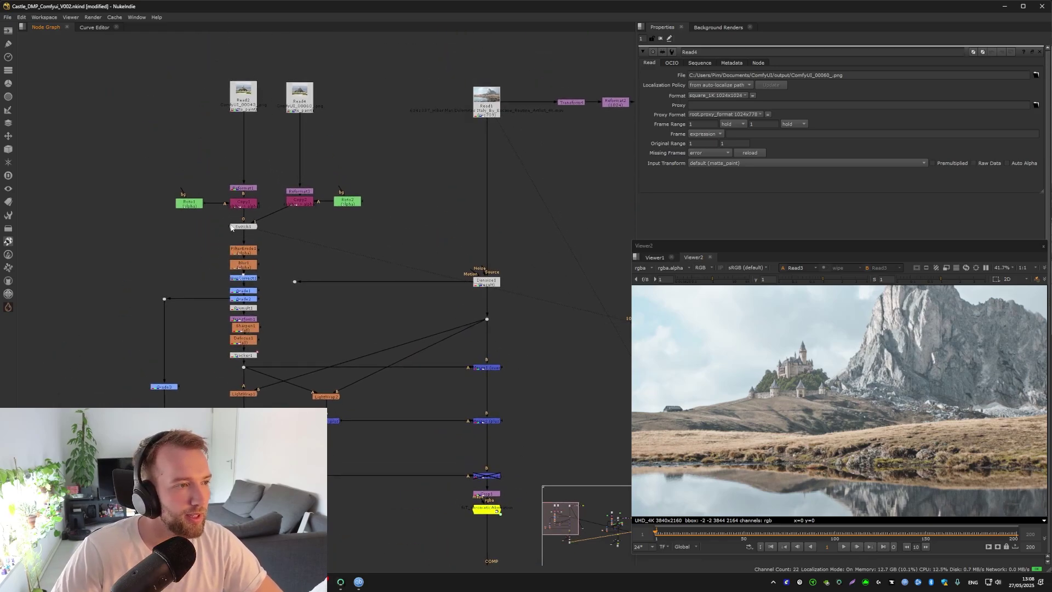
left_click(236, 228, "ctrl+shift")
left_click_drag(582, 370, 513, 328)
left_click(414, 325, "ctrl+shift")
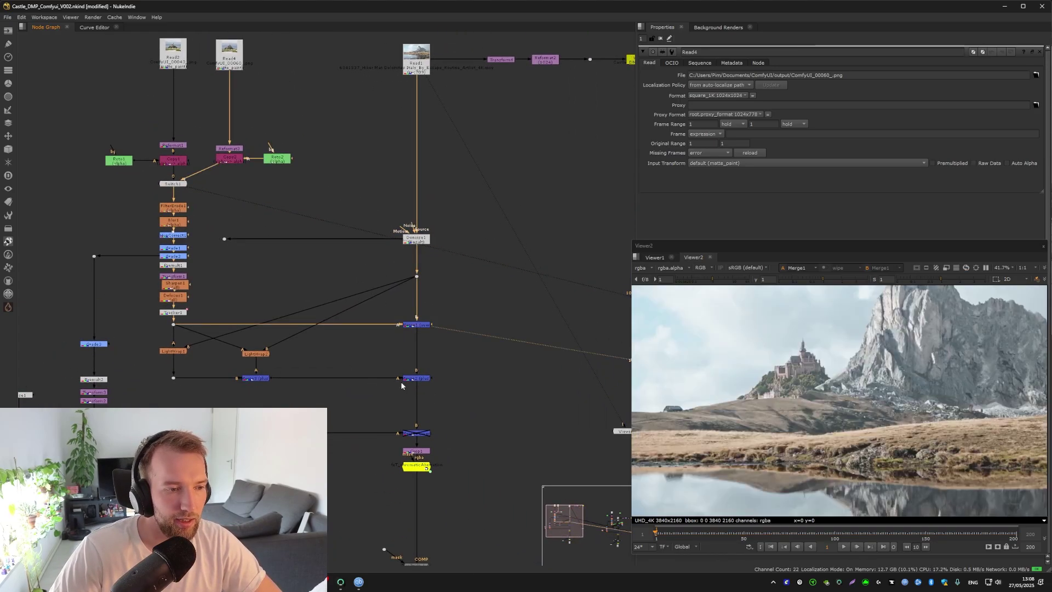
left_click(366, 384)
left_click_drag(238, 163, 265, 207)
scroll(358, 349, "down", 8)
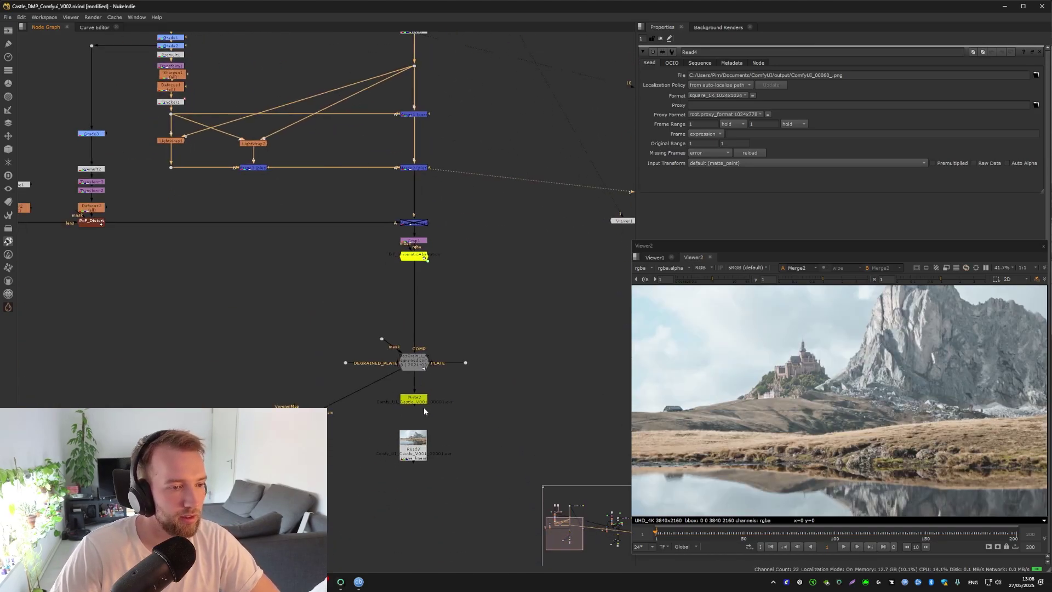
Set Switch1's which value to 0 to feed the other castle image into the comp.
scroll(285, 219, "up", 5)
left_click(211, 124)
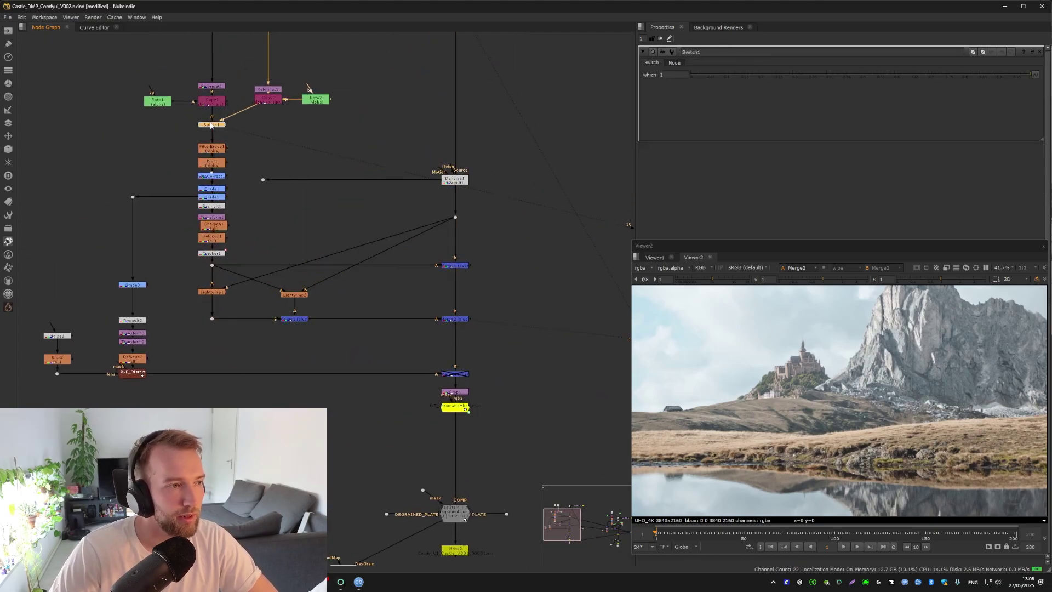
scroll(542, 390, "down", 5)
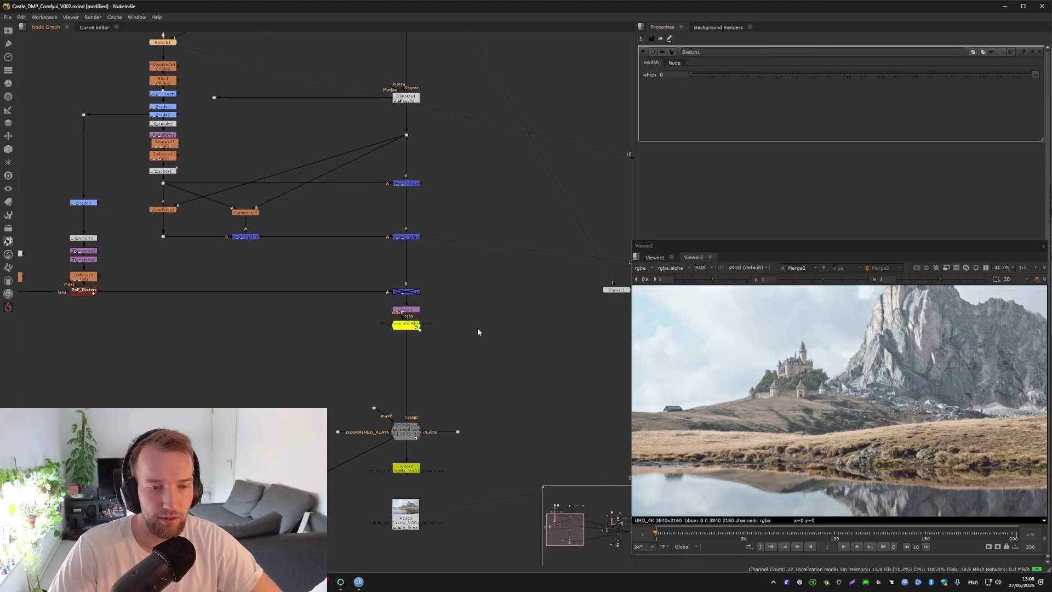
View the disabled Merge4 node, enable it and examine the castle's reflection in the lake.
scroll(337, 327, "down", 3)
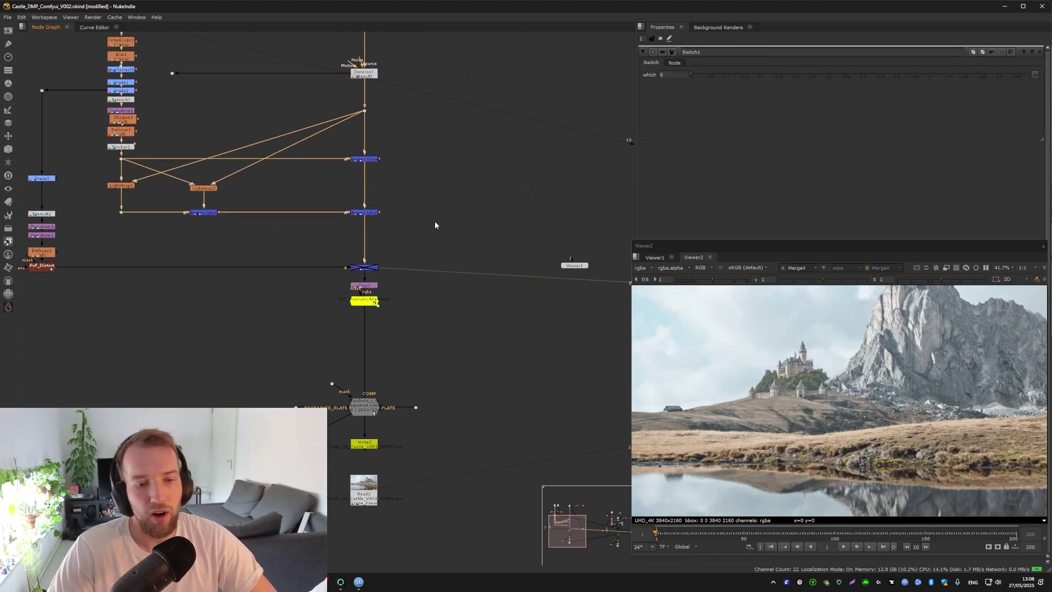
left_click_drag(435, 221, 525, 140)
left_click_drag(864, 377, 886, 323)
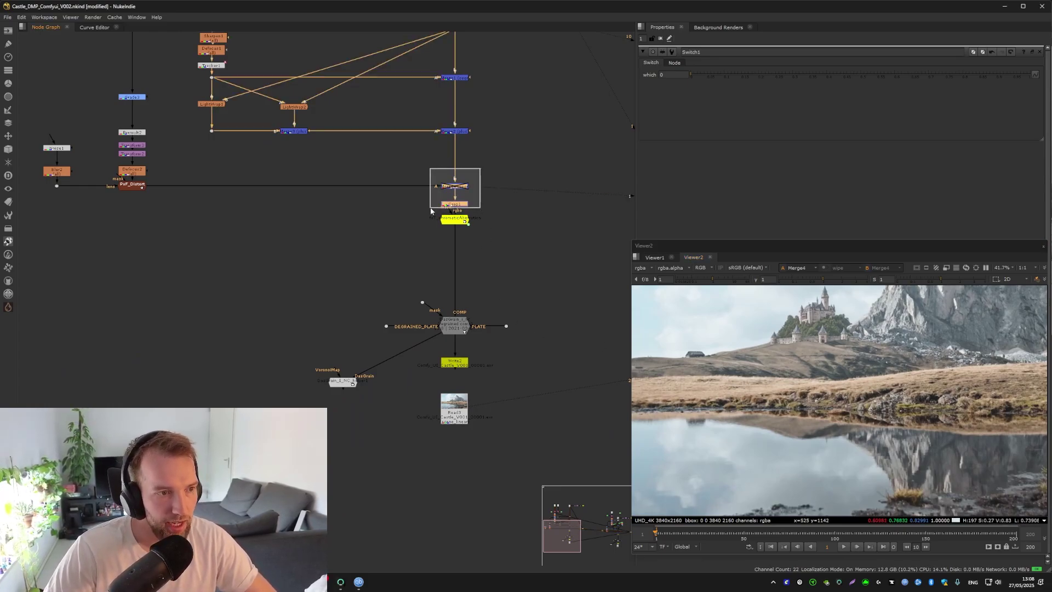
scroll(524, 150, "up", 5)
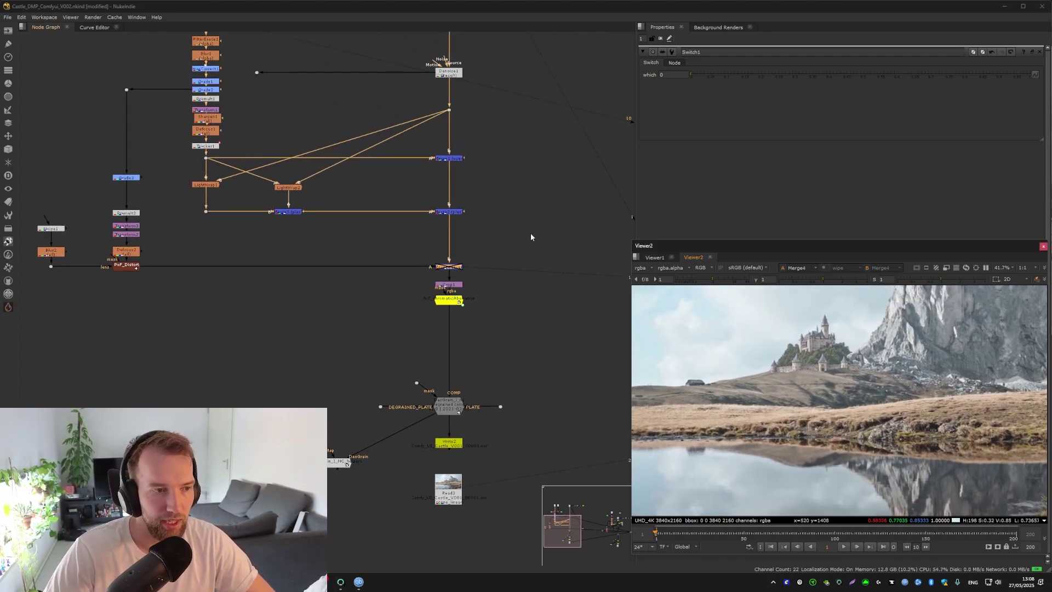
scroll(460, 373, "down", 4)
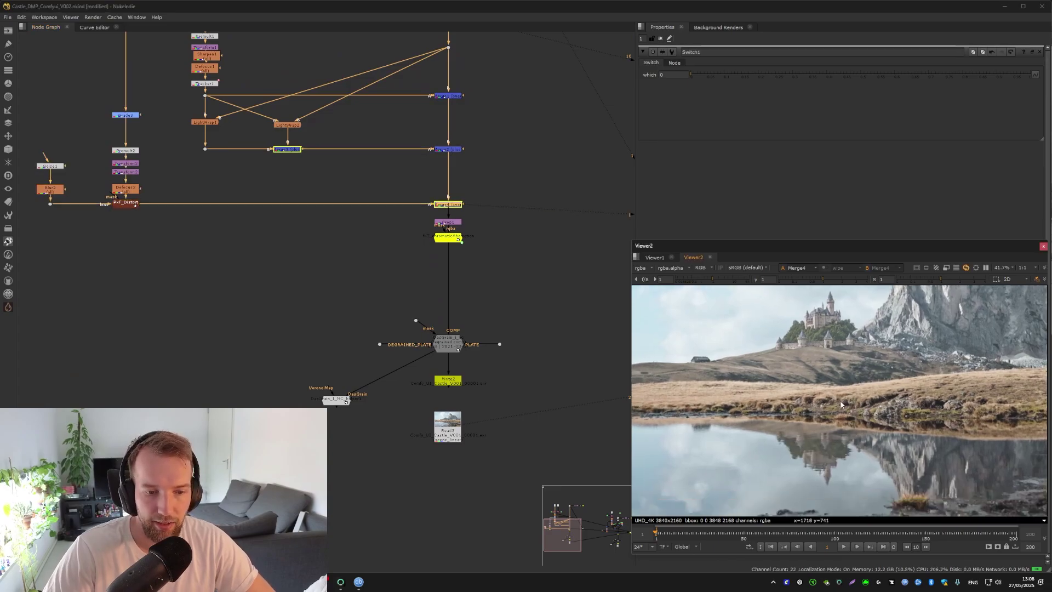
scroll(811, 439, "up", 6)
scroll(830, 415, "down", 6)
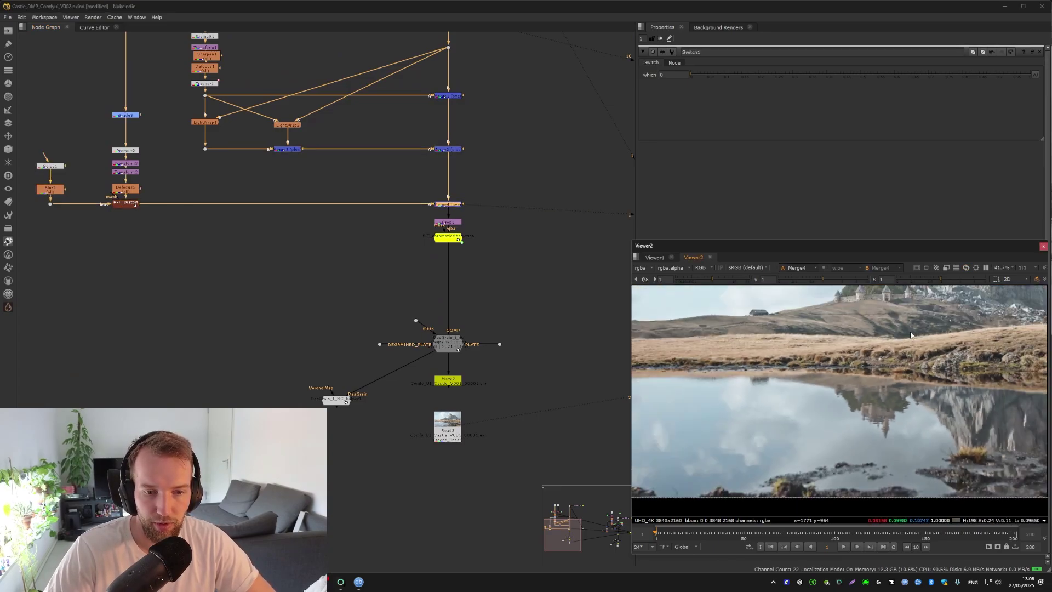
scroll(809, 462, "up", 5)
Toggle Merge4 off and on to compare the lake with and without the castle reflection, leaving it disabled.
key("d")
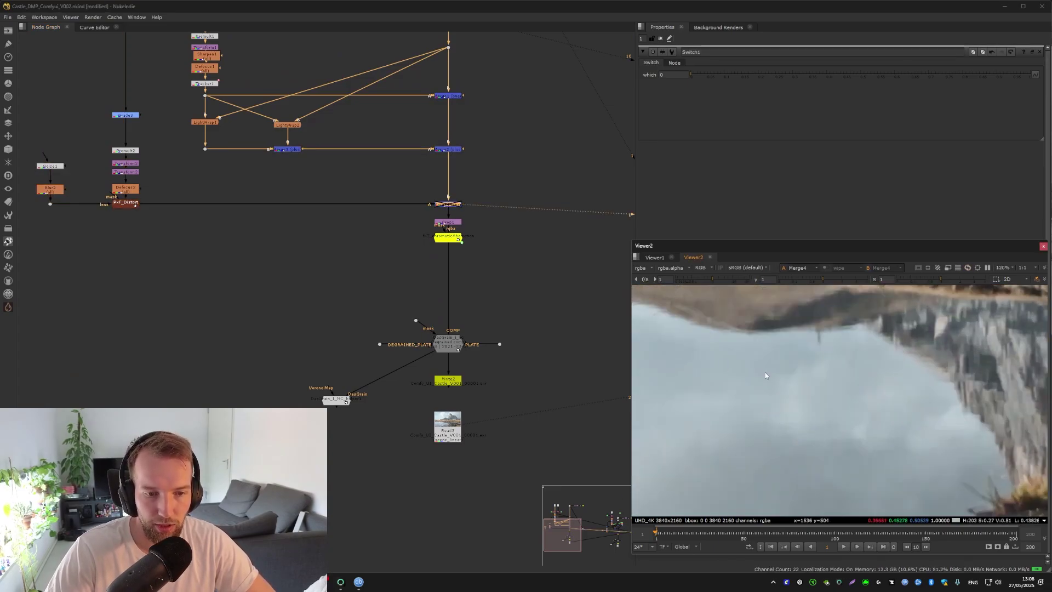
key("d")
key("d")
left_click_drag(472, 157, 416, 233)
key("d")
key("d")
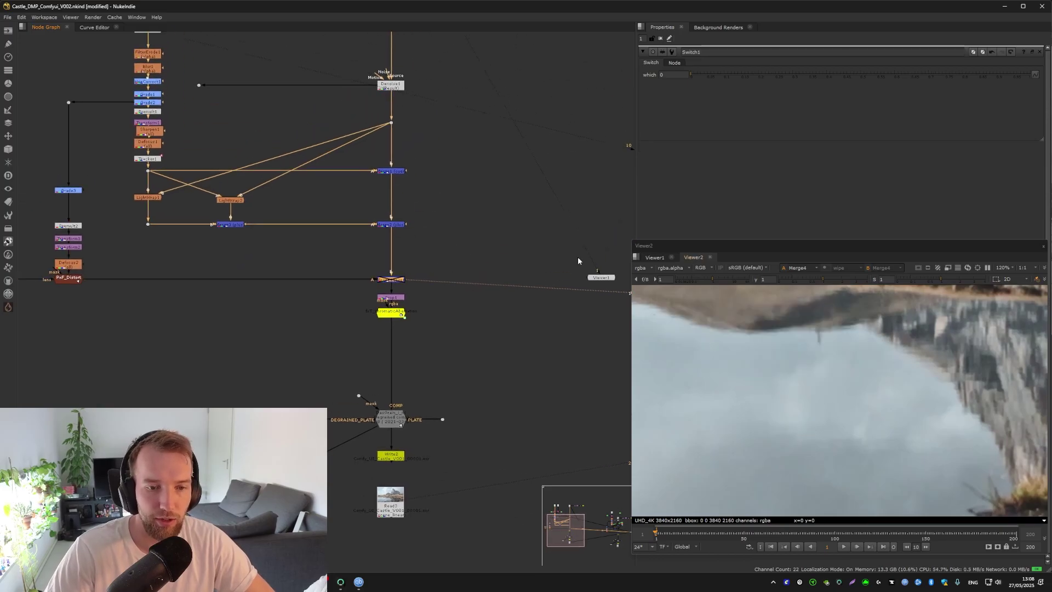
View the Write2 node's output and examine the castle up close and in the full frame.
scroll(896, 389, "down", 2)
left_click_drag(845, 380, 836, 494)
scroll(756, 378, "up", 1)
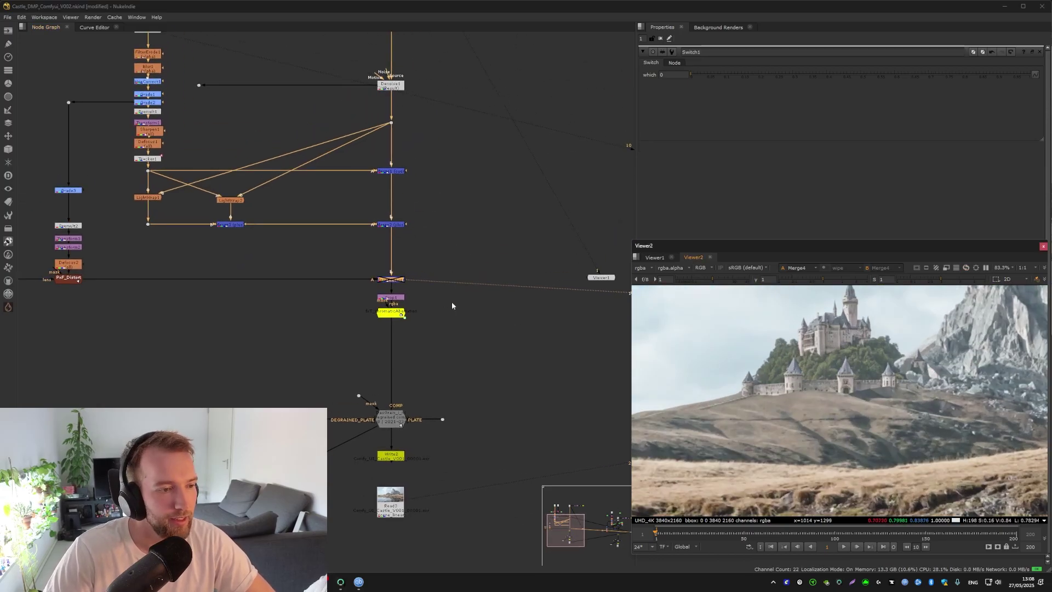
key("1")
left_click_drag(461, 396, 461, 299)
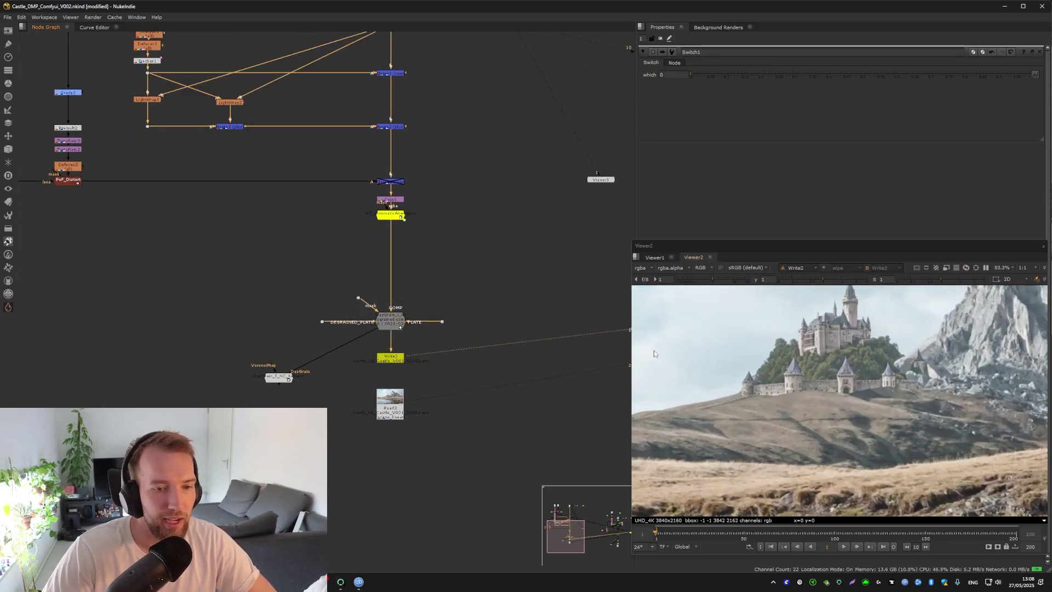
left_click_drag(879, 340, 801, 374)
scroll(806, 363, "up", 1)
left_click_drag(713, 403, 721, 373)
scroll(722, 377, "down", 5)
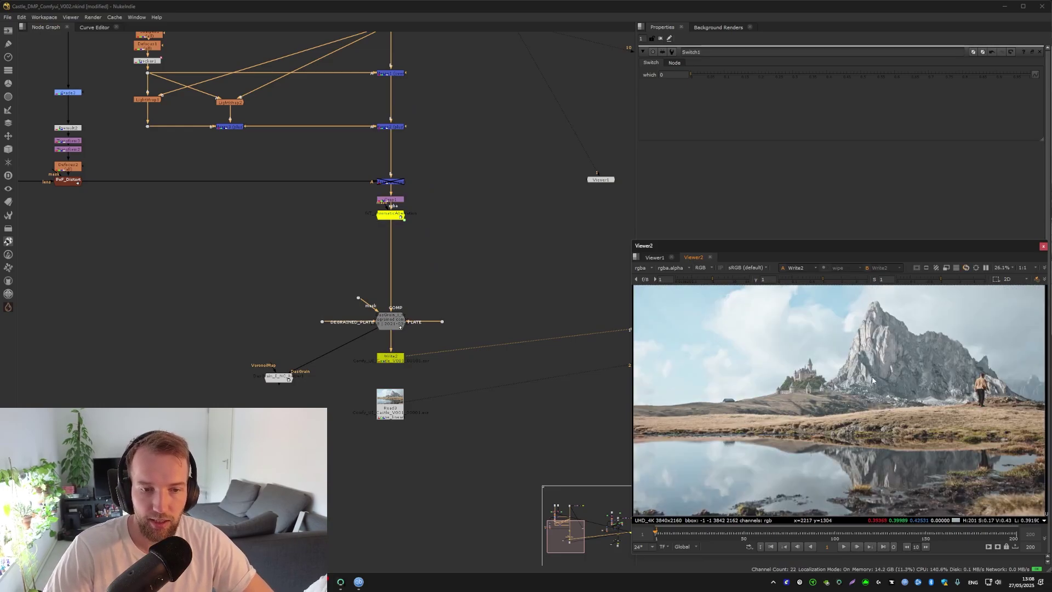
Play the comp in an enlarged viewer window and watch the Read3 render.
key("l")
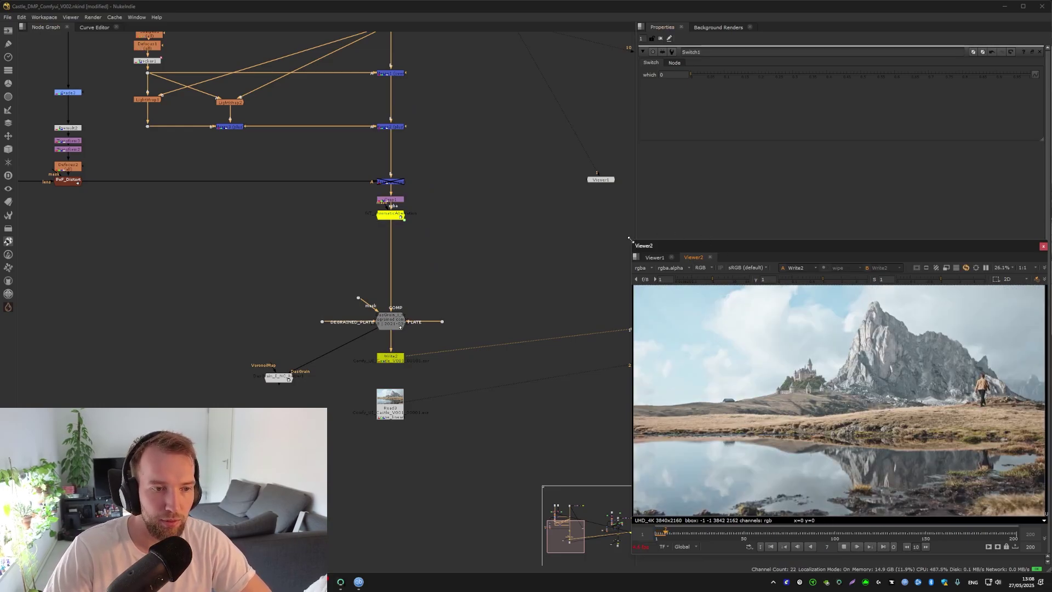
left_click_drag(631, 240, 143, 36)
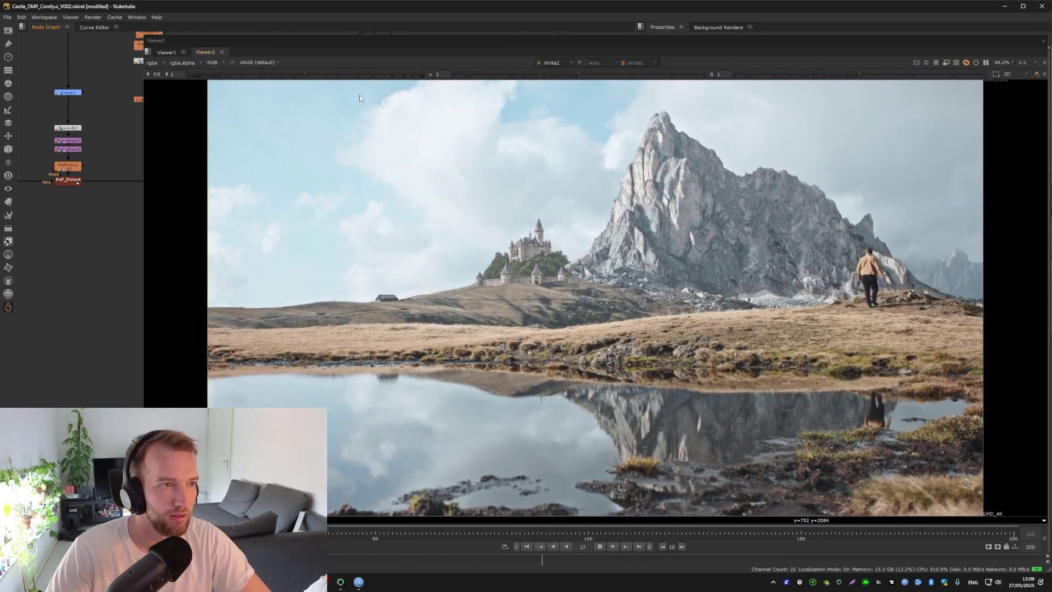
left_click_drag(373, 42, 248, 53)
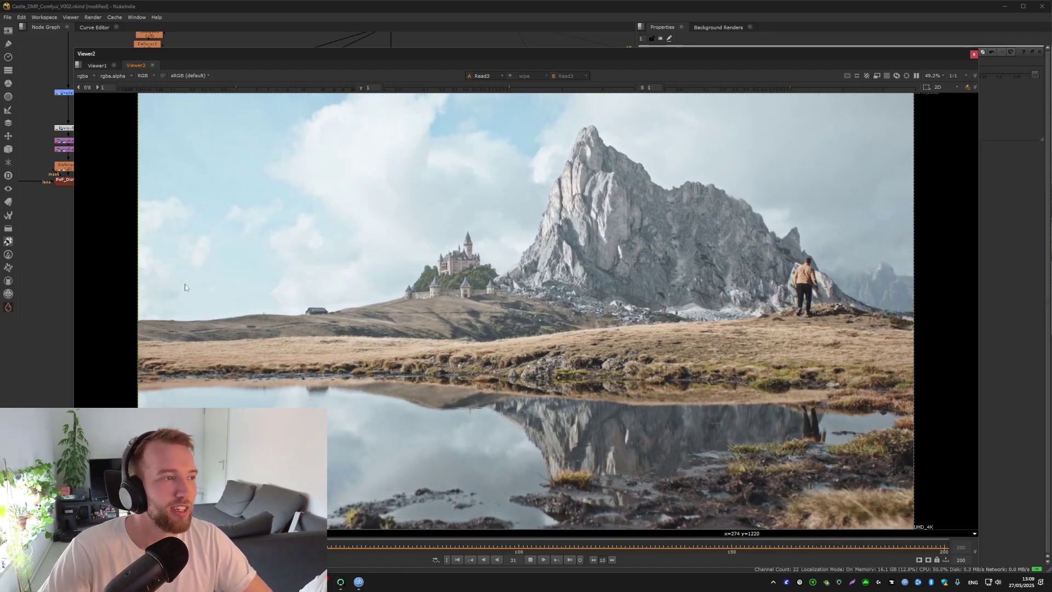
Shrink the floating viewer window back so the node graph and properties are uncovered.
left_click_drag(502, 55, 658, 62)
left_click_drag(206, 54, 645, 243)
left_click_drag(728, 251, 679, 250)
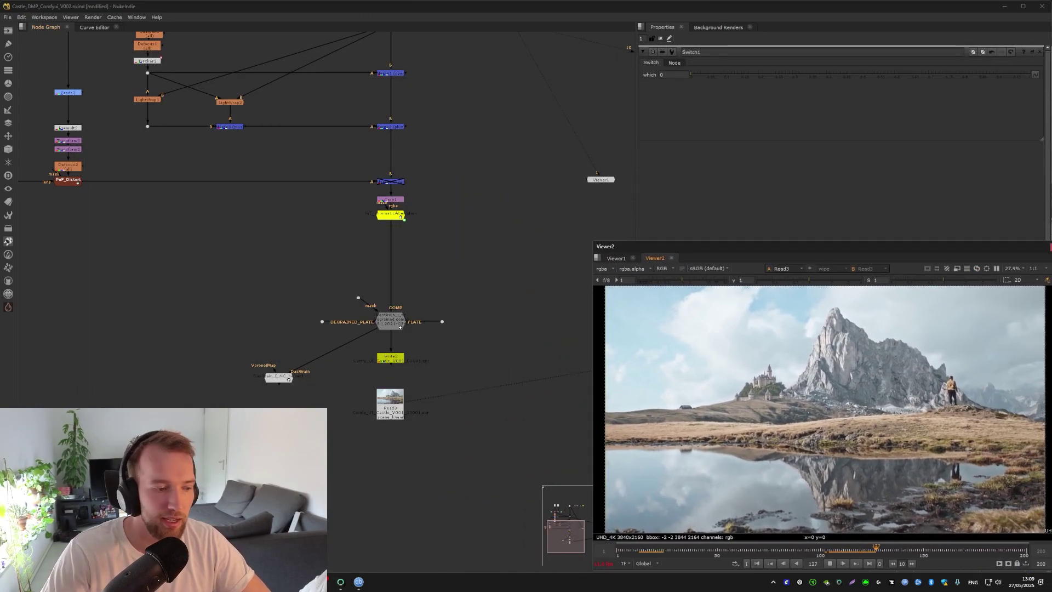
Switch to ComfyUI, glance at the ComfyUI_00051_ inpainting workflow and open the ComfyUI_00069_ workflow.
left_click(305, 582)
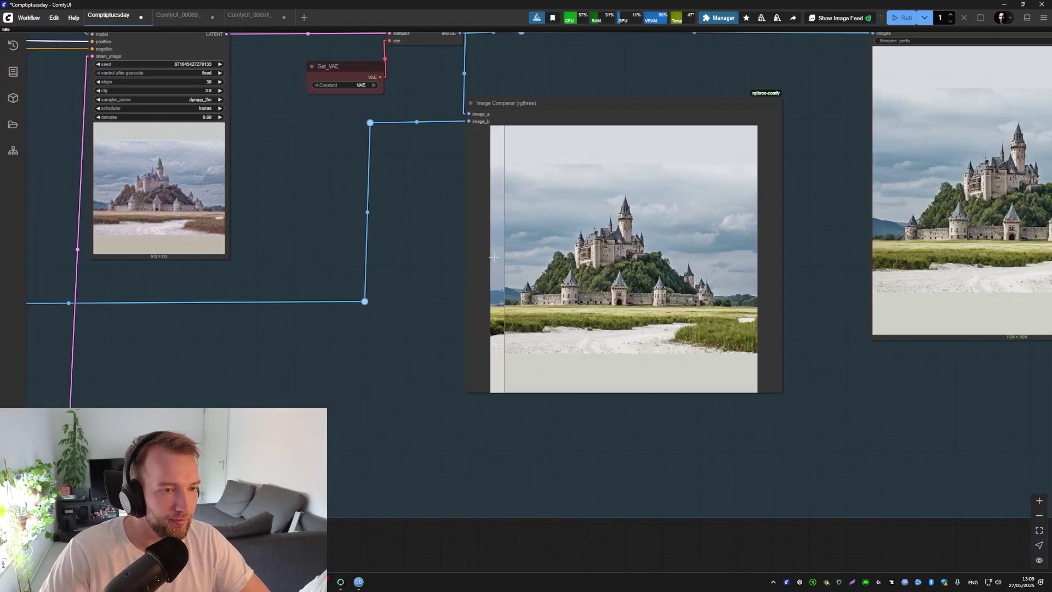
left_click_drag(571, 259, 508, 329)
scroll(516, 329, "down", 3)
left_click(267, 16)
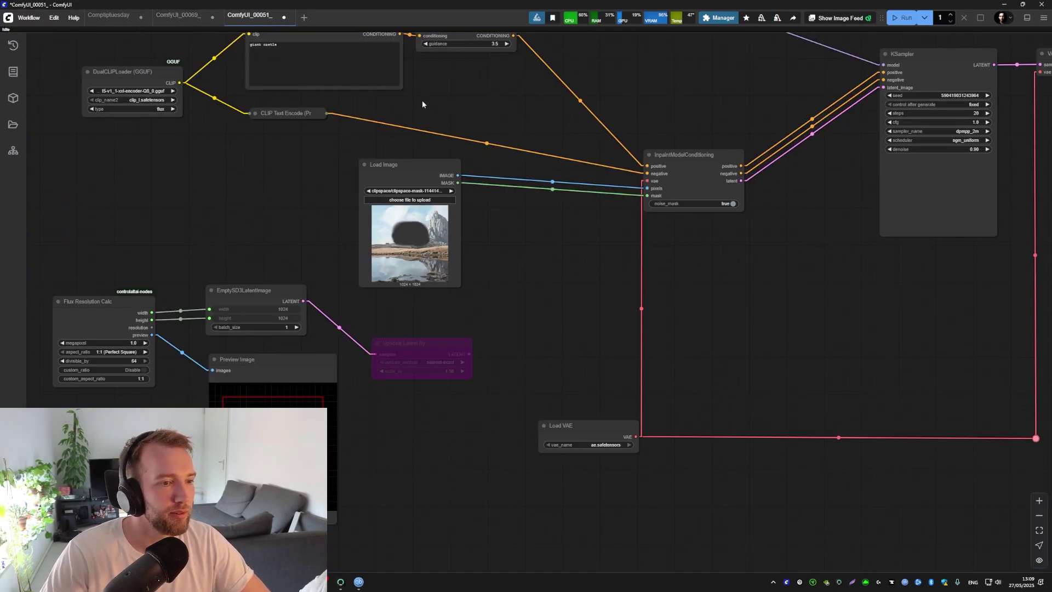
left_click(178, 15)
Examine the positive prompt "Castle in a grass field without any trees or greenery" and the negative prompt "greenery, trees".
left_click_drag(625, 253, 221, 251)
scroll(469, 246, "down", 2)
left_click_drag(445, 257, 749, 184)
left_click_drag(202, 256, 411, 318)
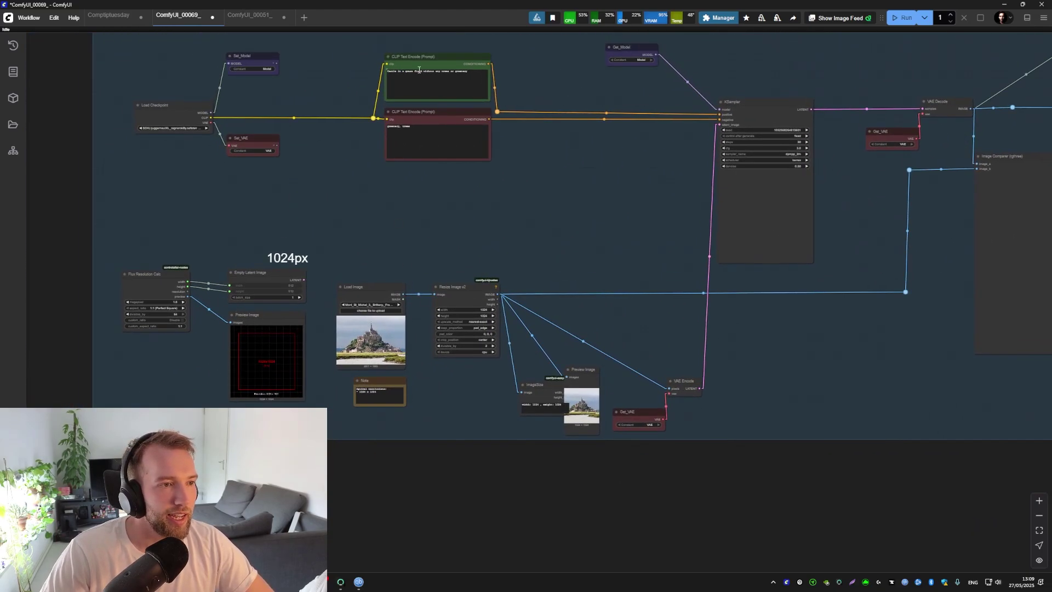
scroll(402, 218, "up", 10)
left_click_drag(338, 204, 491, 203)
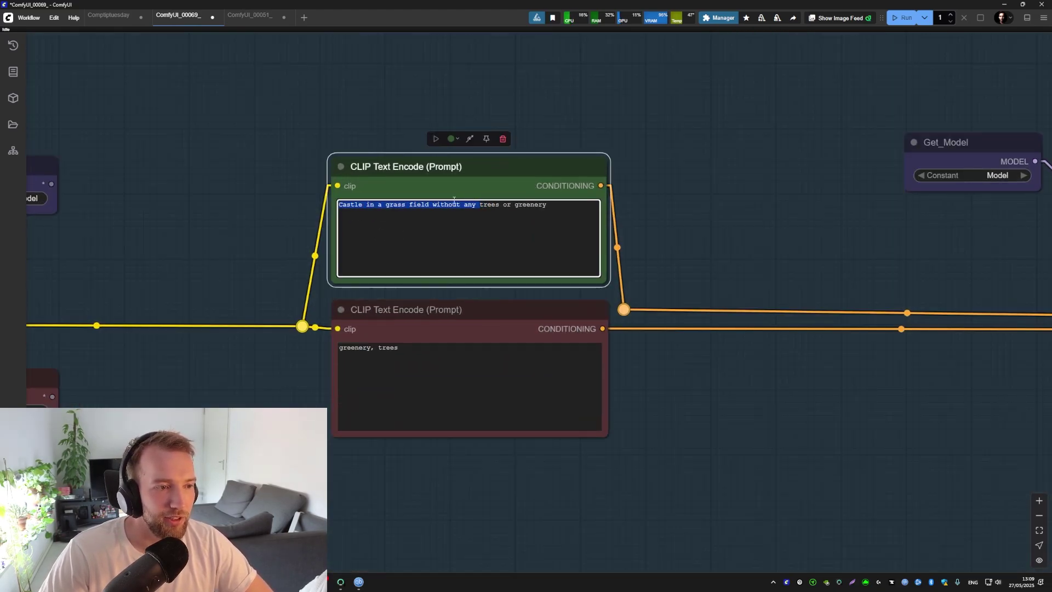
scroll(632, 232, "down", 5)
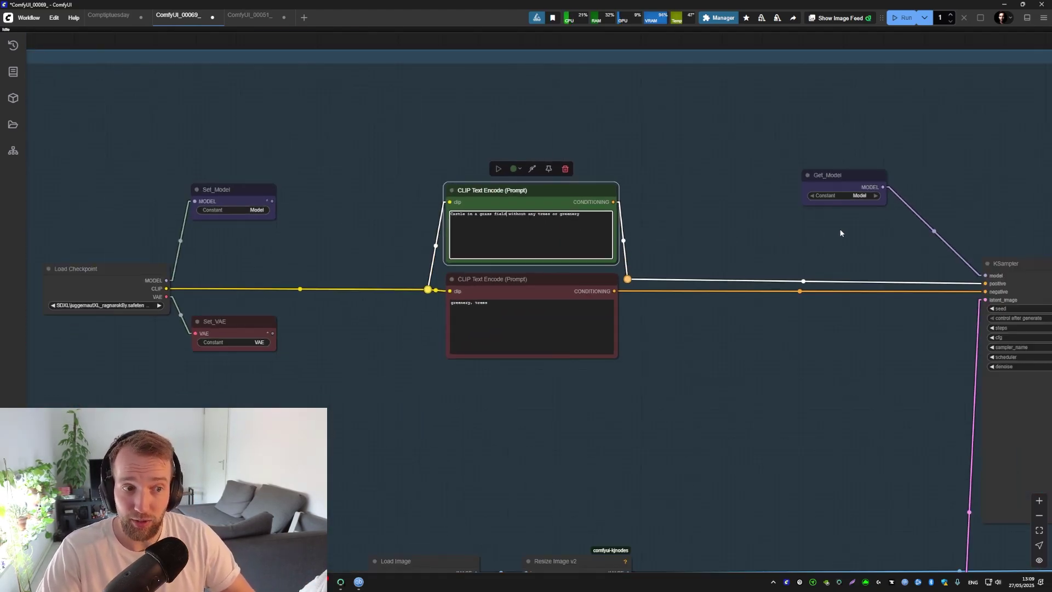
Examine the saved castle image and the empty Image Comparer at the end of the workflow.
left_click_drag(843, 233, 153, 185)
scroll(706, 255, "down", 3)
left_click_drag(732, 277, 349, 172)
left_click_drag(660, 236, 513, 216)
scroll(513, 215, "up", 6)
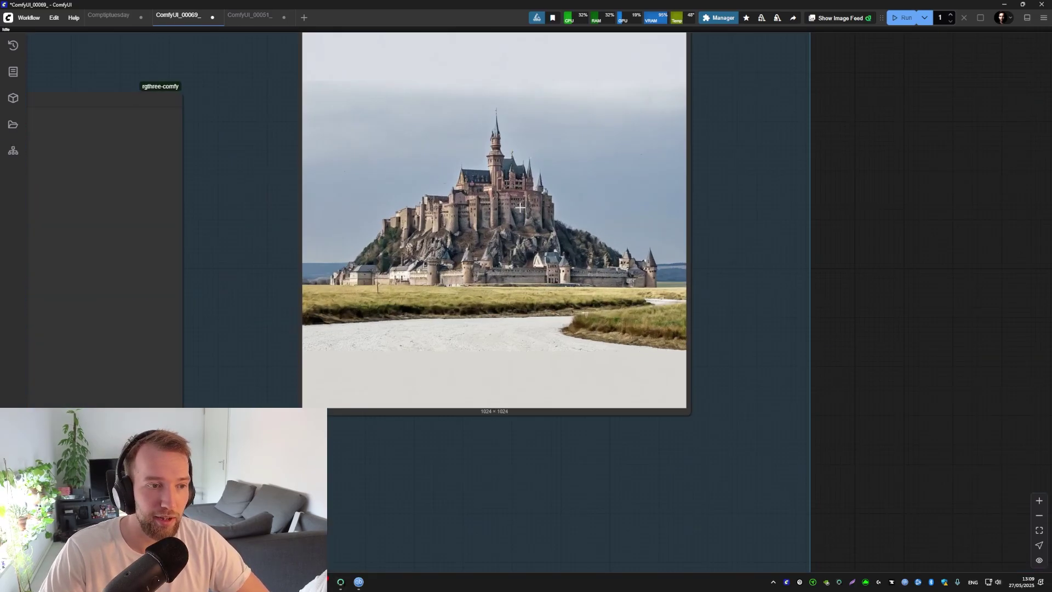
left_click_drag(395, 203, 695, 195)
scroll(695, 195, "down", 4)
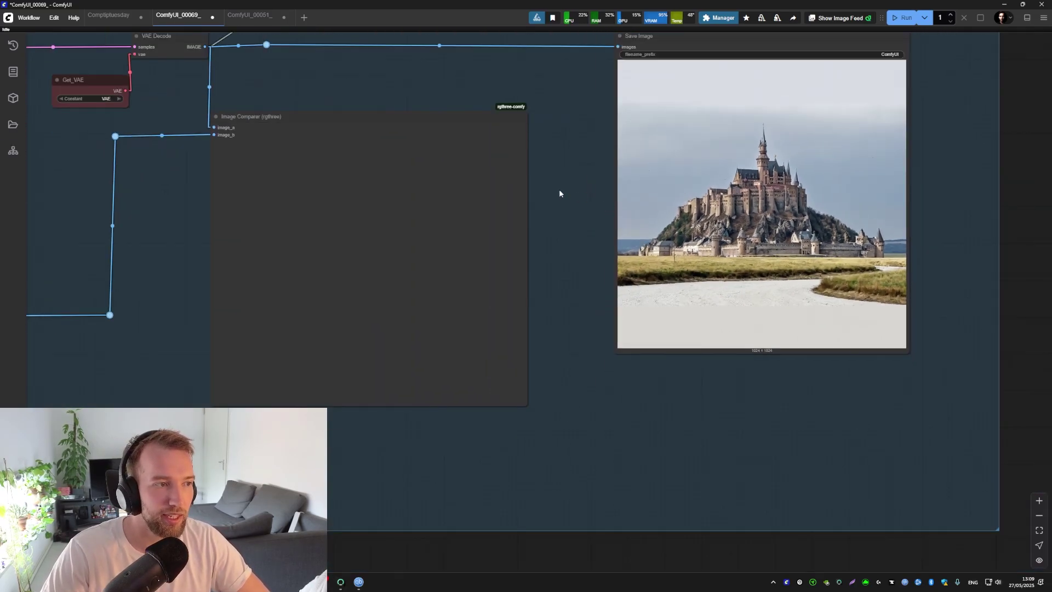
Run the workflow and compare the generated castle with the source photo in the Image Comparer.
key("ctrl+Return")
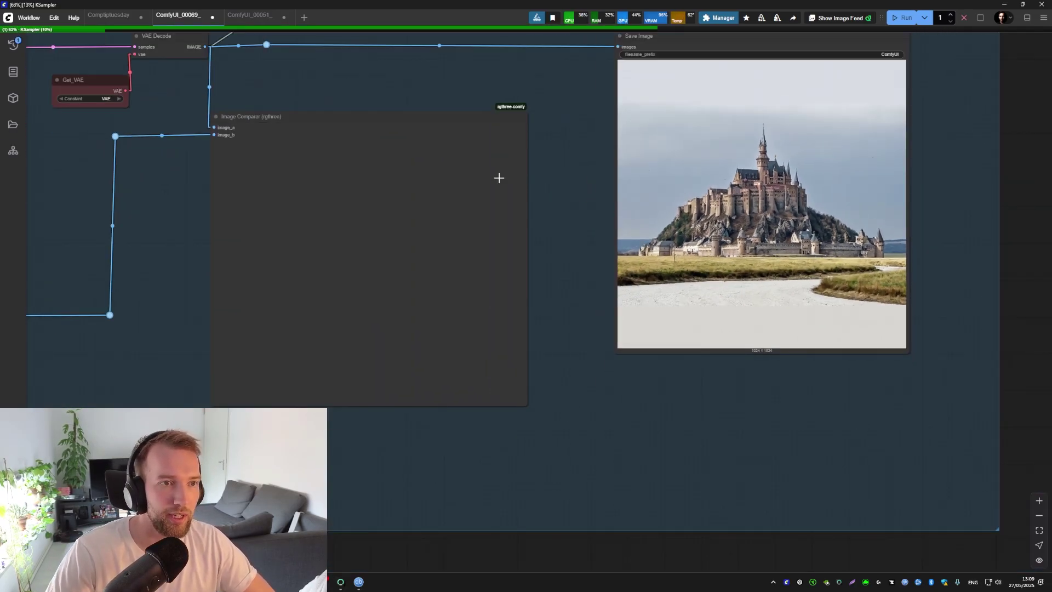
scroll(587, 175, "down", 3)
left_click_drag(236, 126, 417, 166)
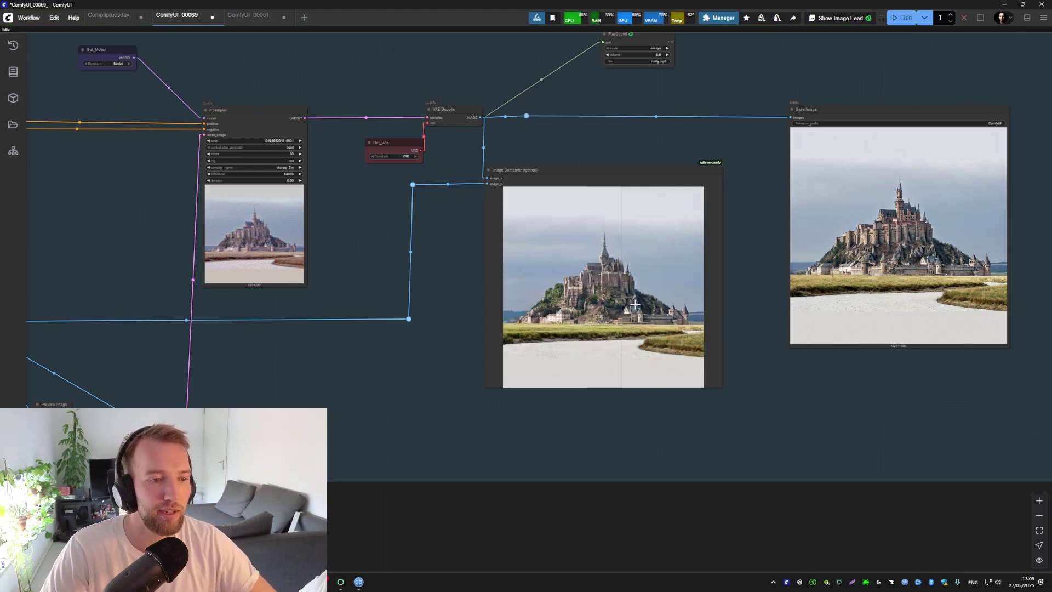
scroll(686, 289, "up", 5)
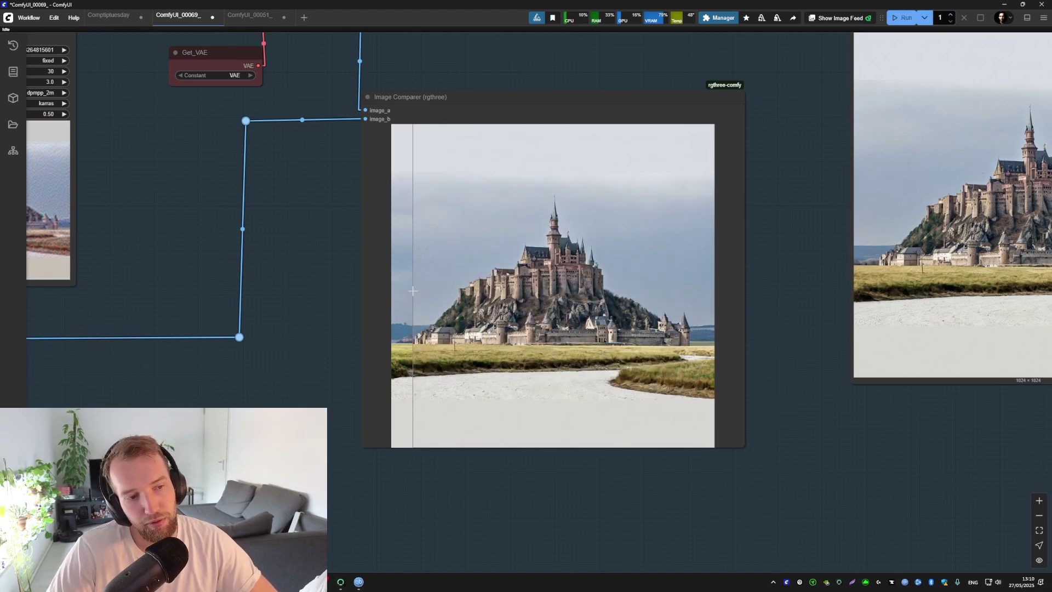
scroll(413, 288, "up", 3)
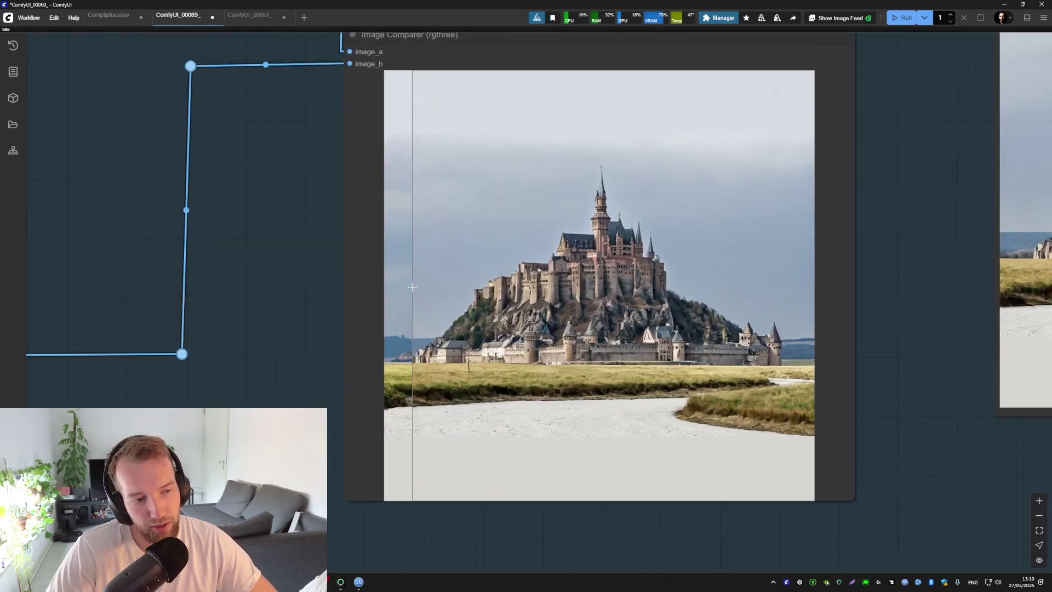
Set the KSampler's denoise to 0.80 and rerun the workflow to compare the new castle with the source photo.
scroll(764, 308, "down", 6)
left_click_drag(356, 248, 565, 244)
scroll(565, 244, "down", 1)
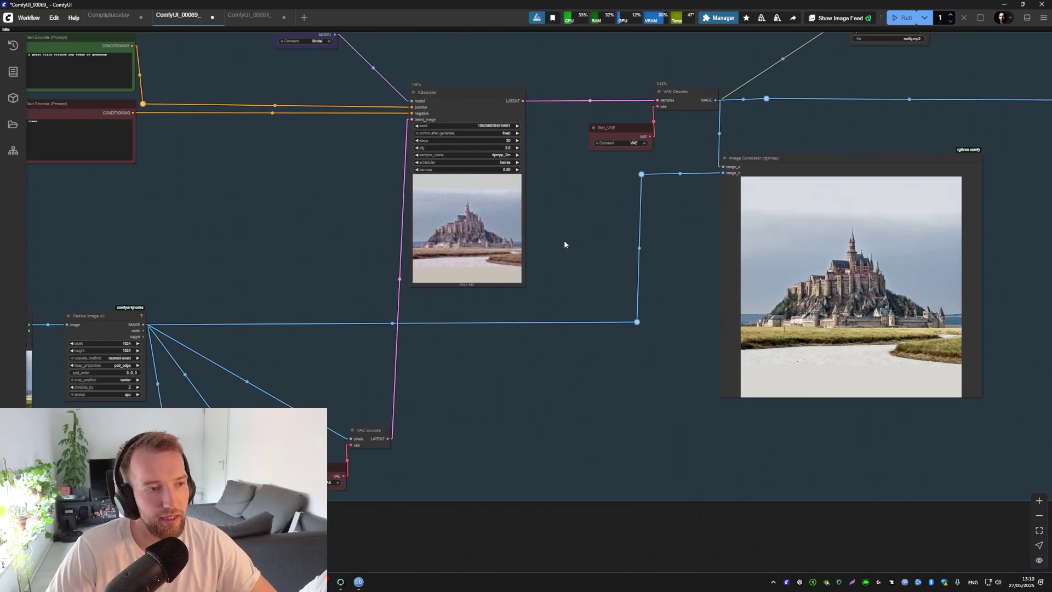
left_click_drag(532, 194, 540, 225)
scroll(760, 320, "up", 3)
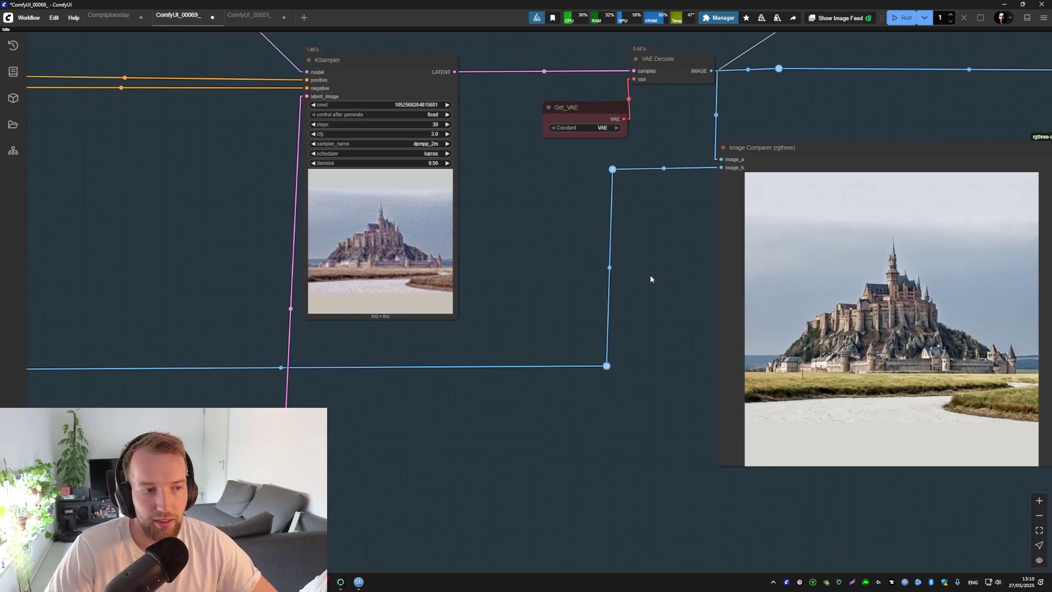
left_click_drag(651, 279, 571, 273)
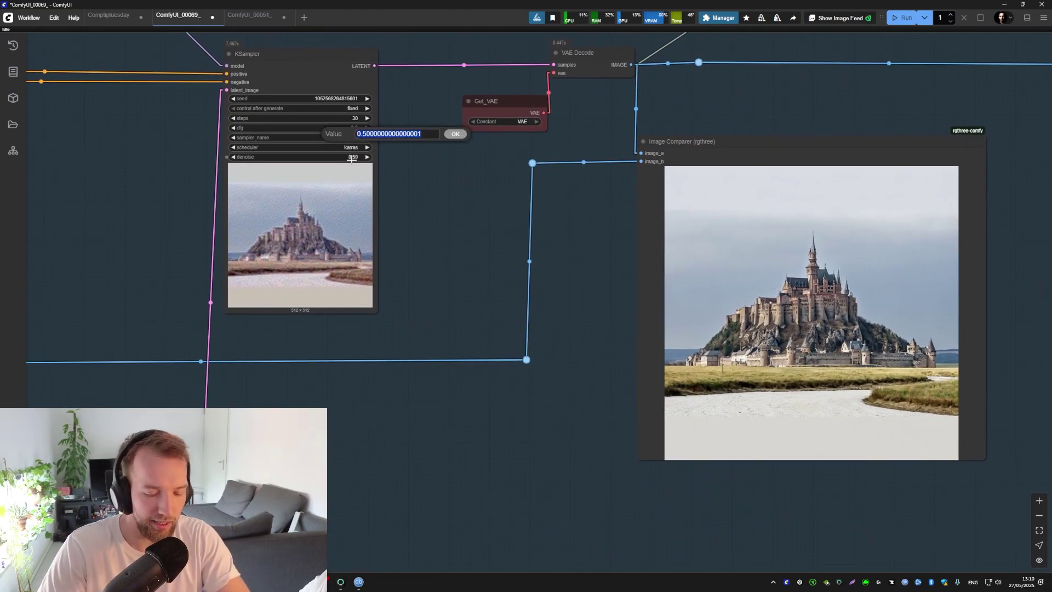
type(".7")
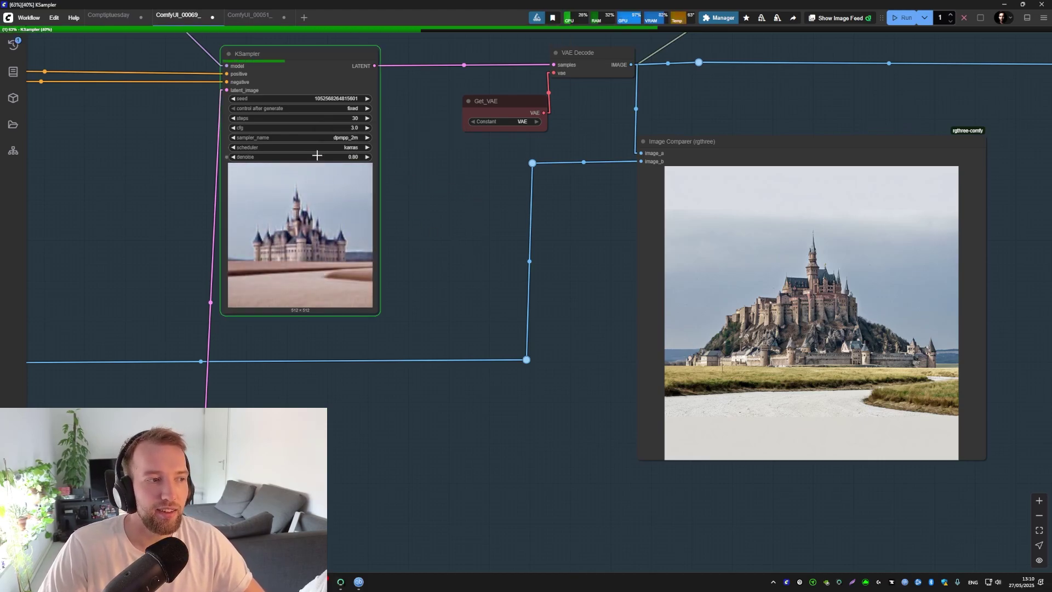
left_click_drag(458, 188, 363, 173)
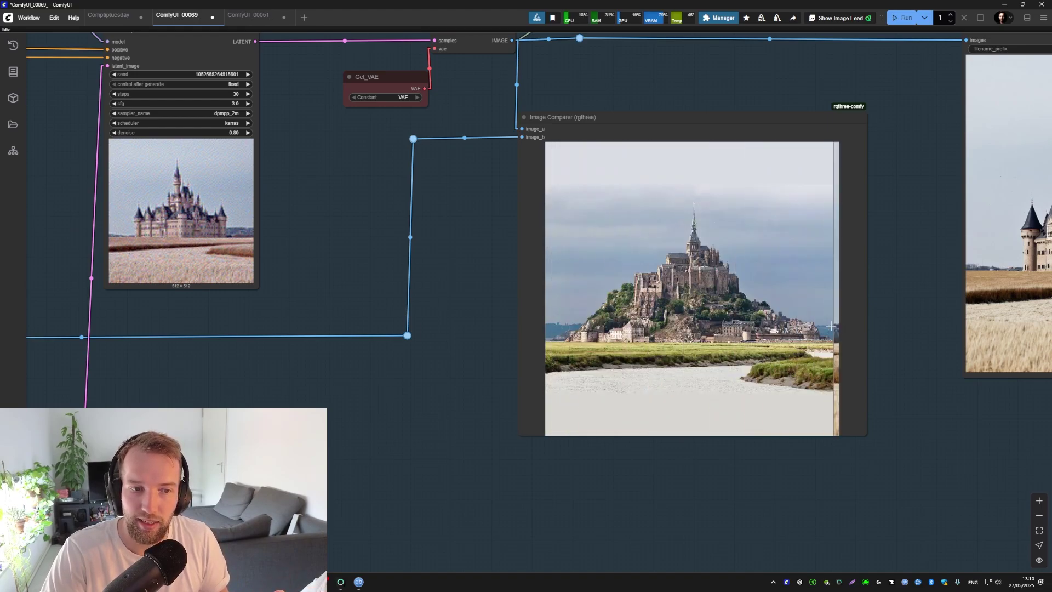
Set the KSampler's denoise to 0.30 and rerun the workflow.
left_click(241, 133)
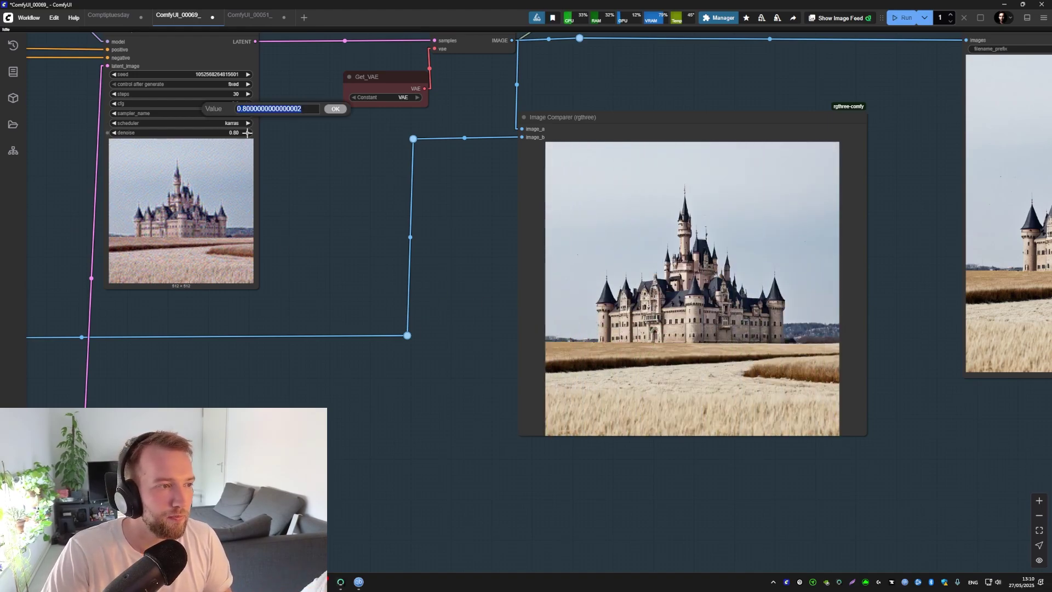
type("0.4")
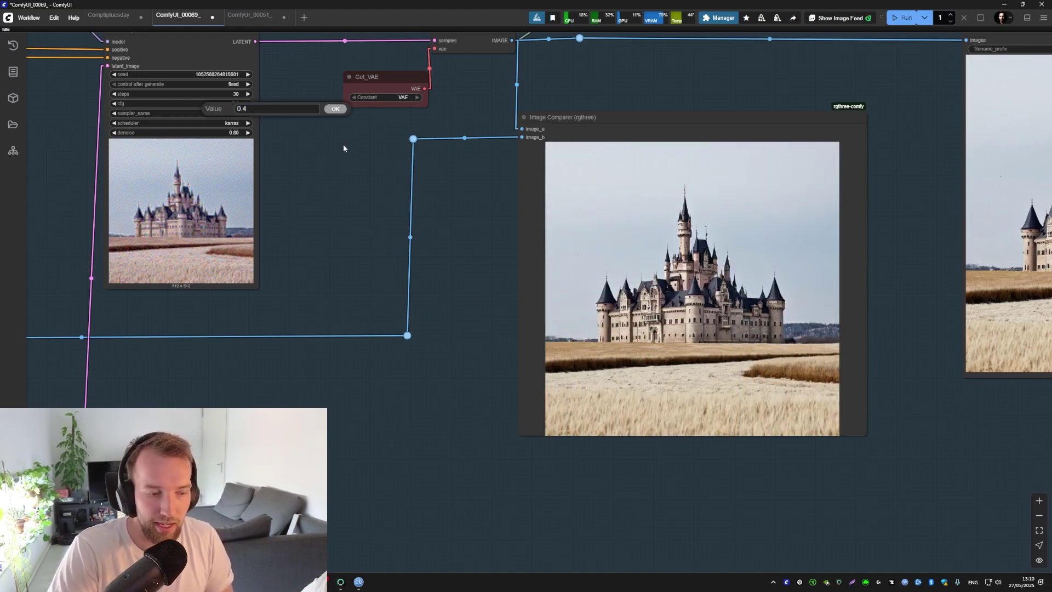
key("BackSpace")
type("3")
key("Return")
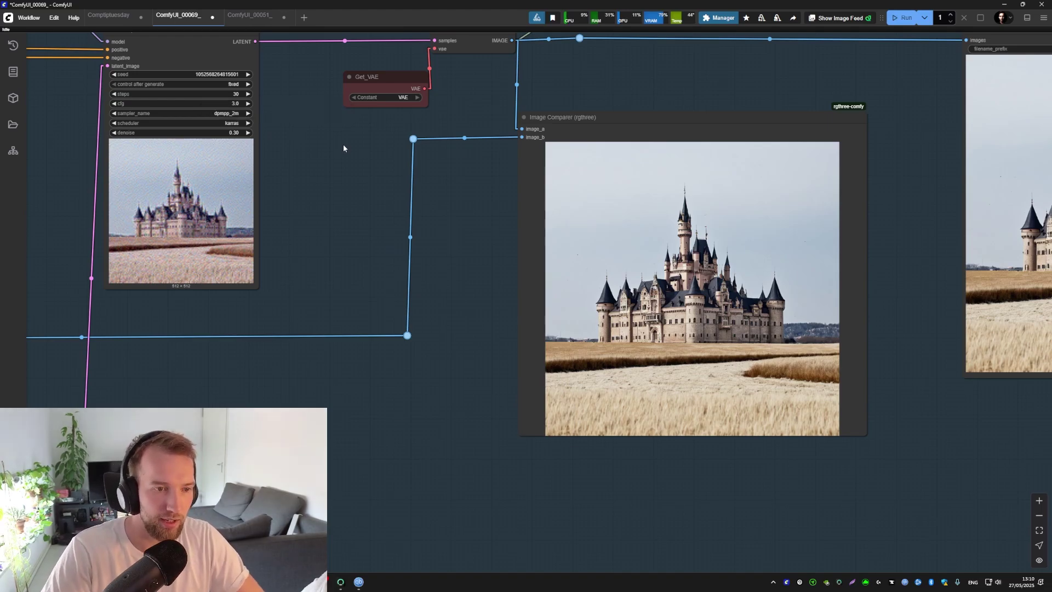
key("ctrl+Return")
Compare the newly generated castle with the source photo in the Image Comparer, up close and against the saved image.
left_click_drag(465, 164, 415, 194)
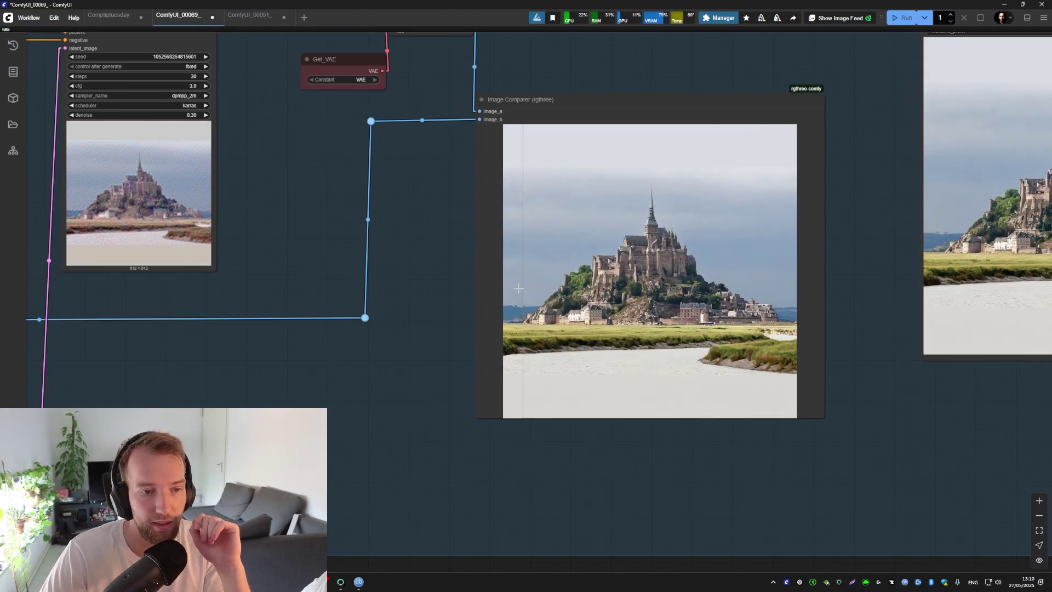
scroll(756, 288, "up", 5)
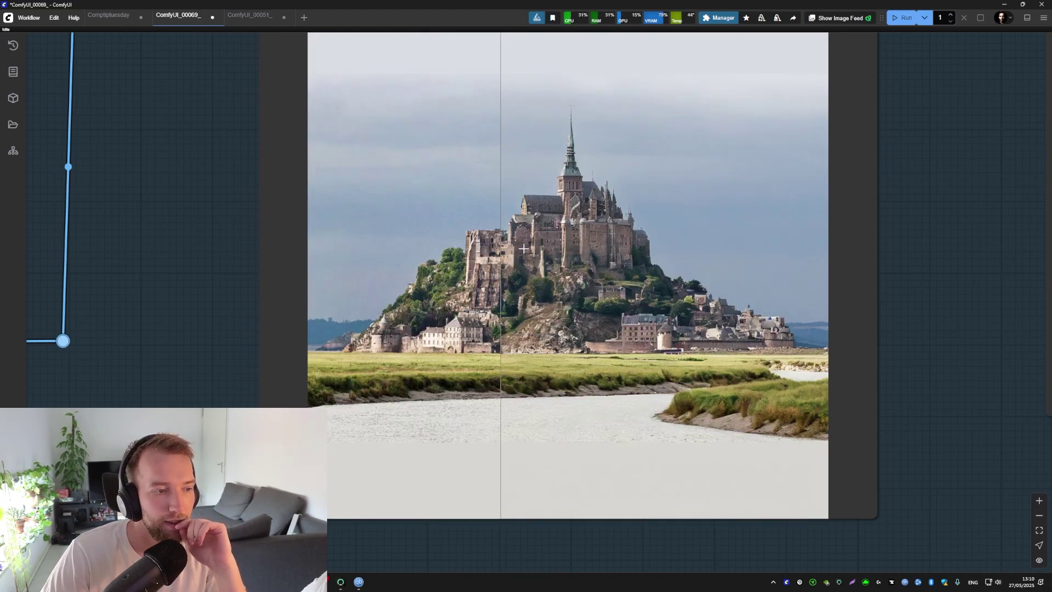
scroll(523, 249, "down", 6)
left_click_drag(383, 238, 595, 278)
scroll(548, 219, "down", 4)
left_click_drag(529, 171, 452, 216)
left_click_drag(414, 170, 331, 122)
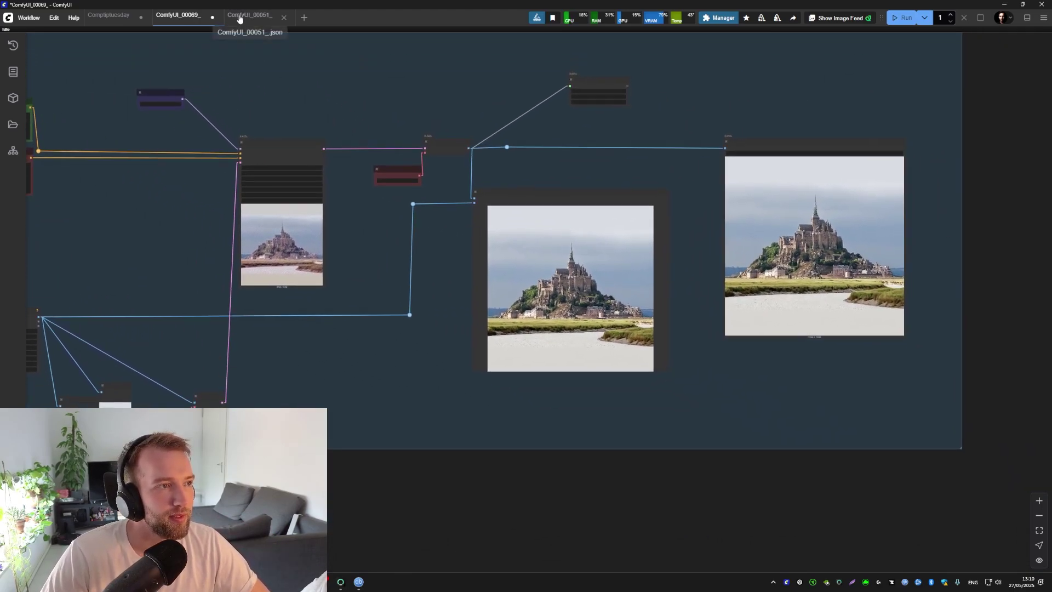
Open the ComfyUI_00051_ inpainting workflow and examine how the masked Load Image feeds the InpaintModelConditioning node.
left_click(239, 17)
scroll(383, 220, "down", 5)
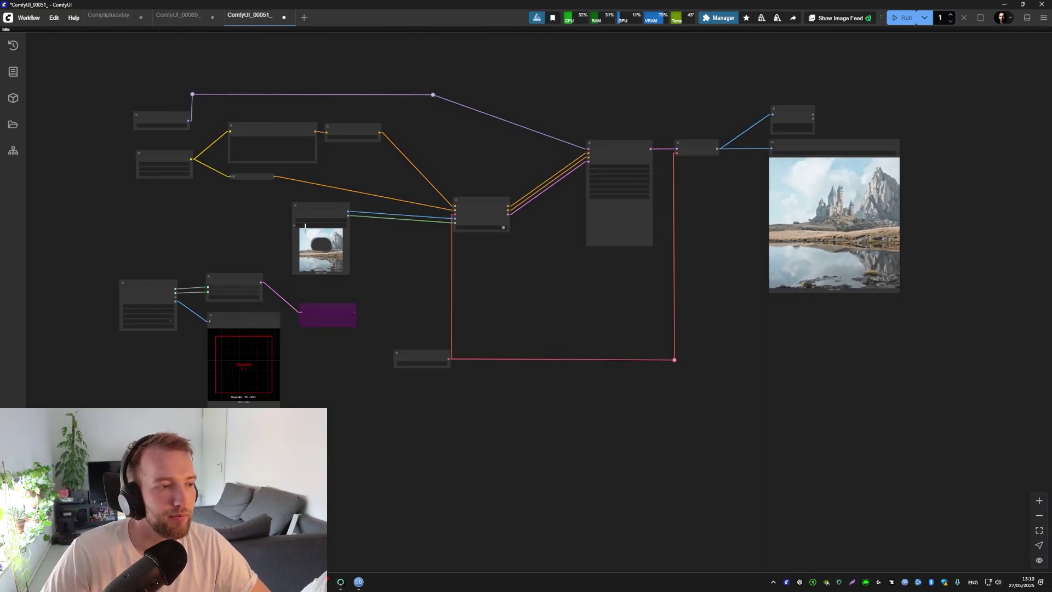
scroll(297, 221, "up", 8)
left_click_drag(343, 208, 432, 233)
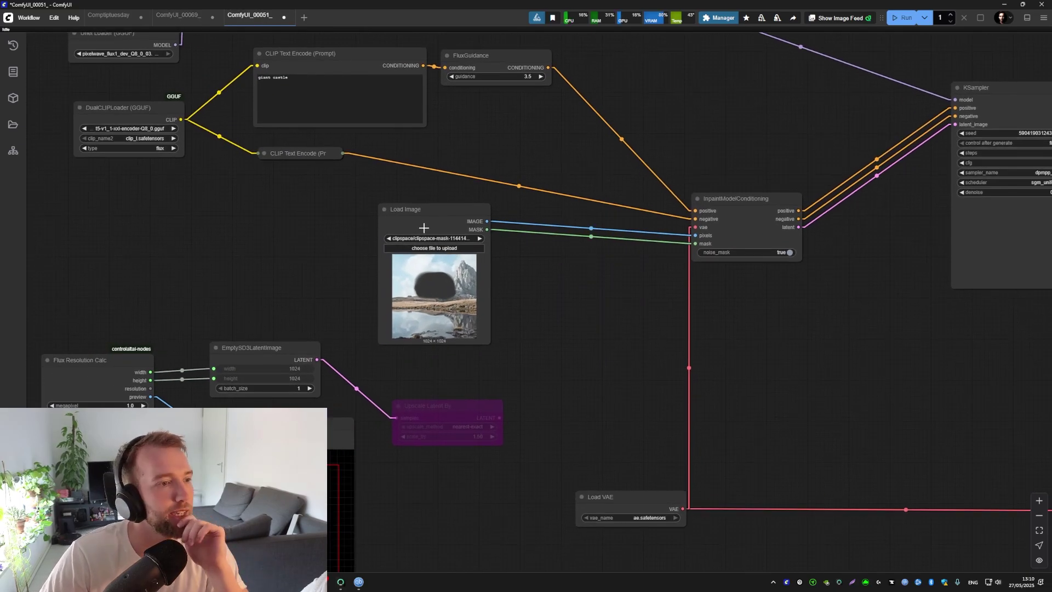
scroll(486, 293, "up", 1)
left_click_drag(581, 308, 454, 251)
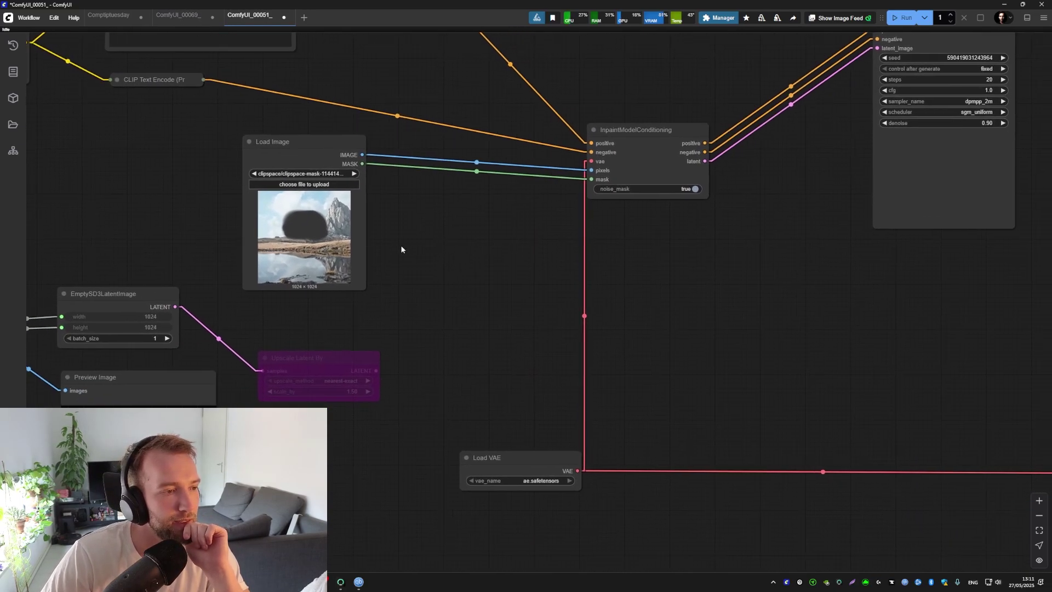
scroll(281, 222, "up", 3)
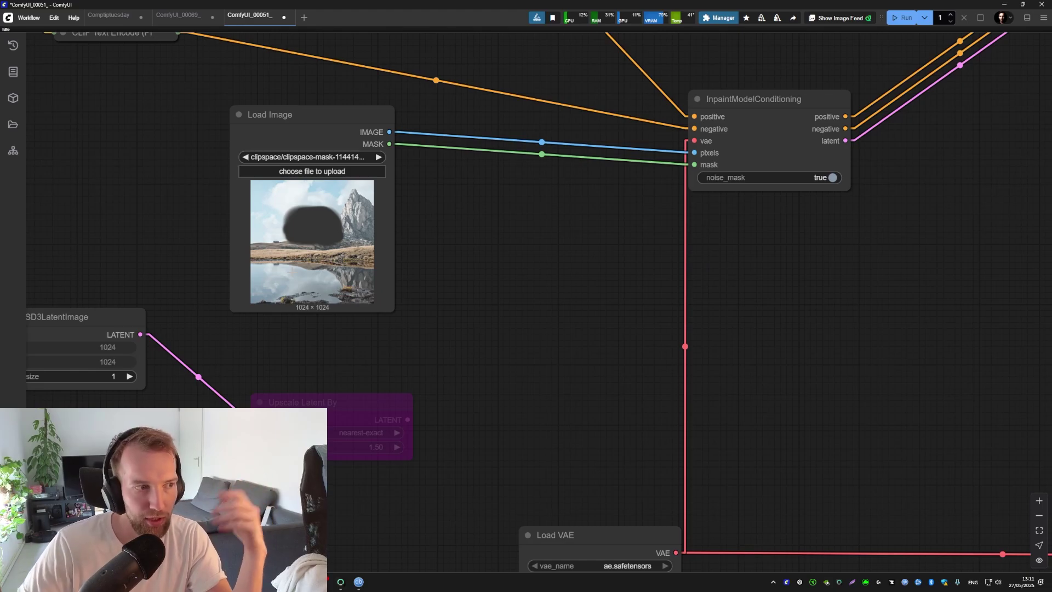
Inspect the painted mask of the Load Image node in the mask editor and exit without saving.
right_click(291, 214)
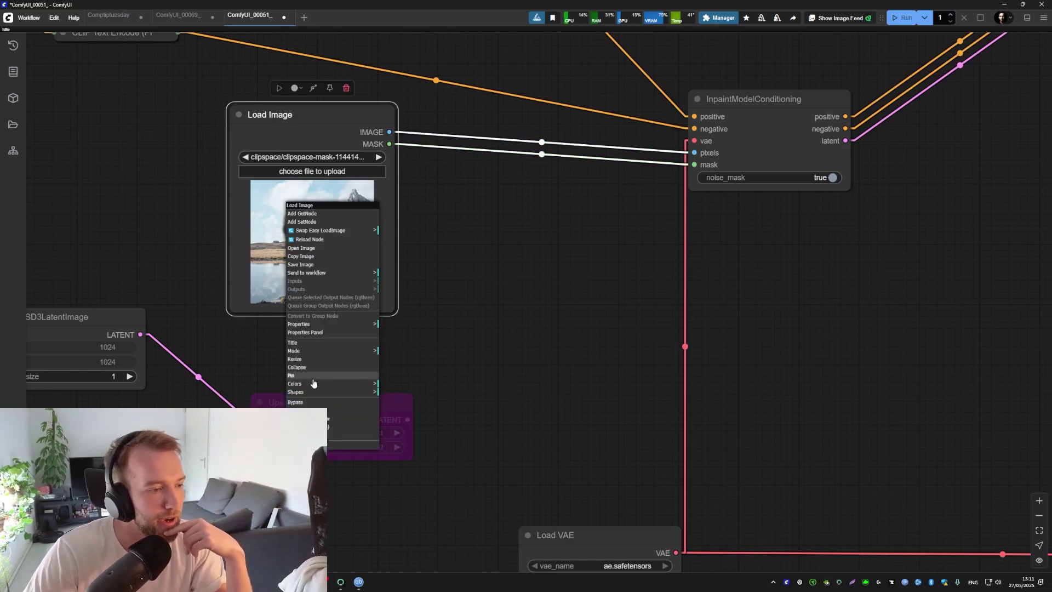
left_click(327, 418)
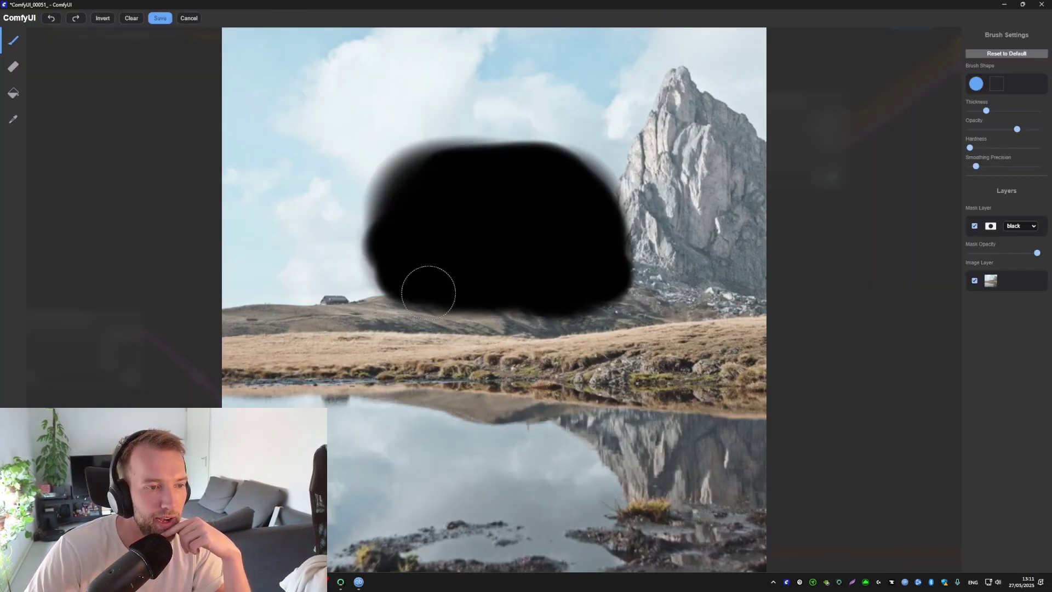
left_click(192, 20)
Examine the inpainted castle up close in the Save Image node at the end of the workflow.
left_click_drag(634, 217, 296, 178)
scroll(296, 178, "down", 6)
left_click_drag(950, 145, 579, 247)
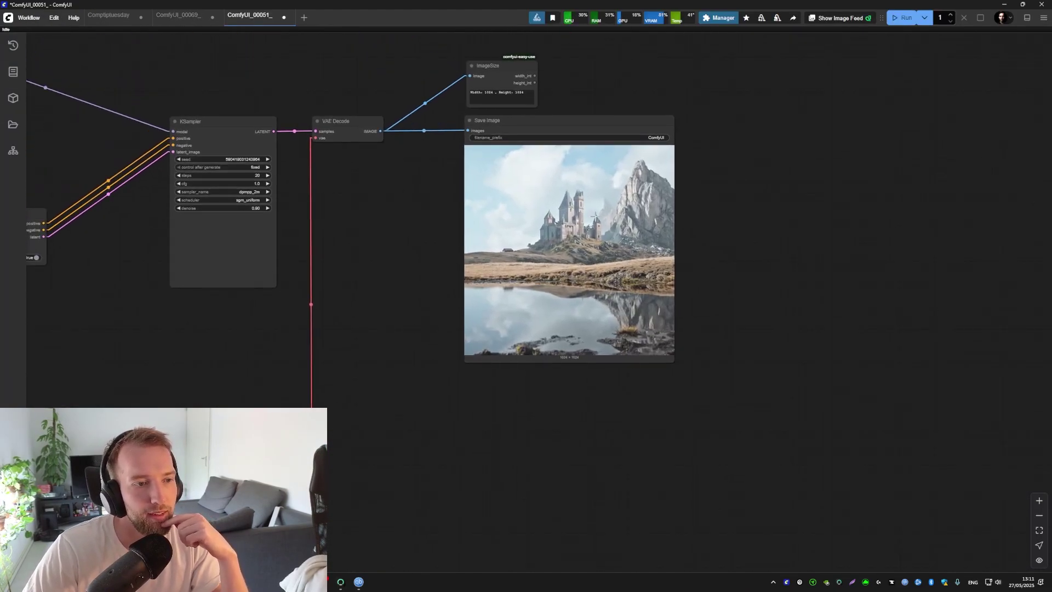
scroll(595, 218, "up", 10)
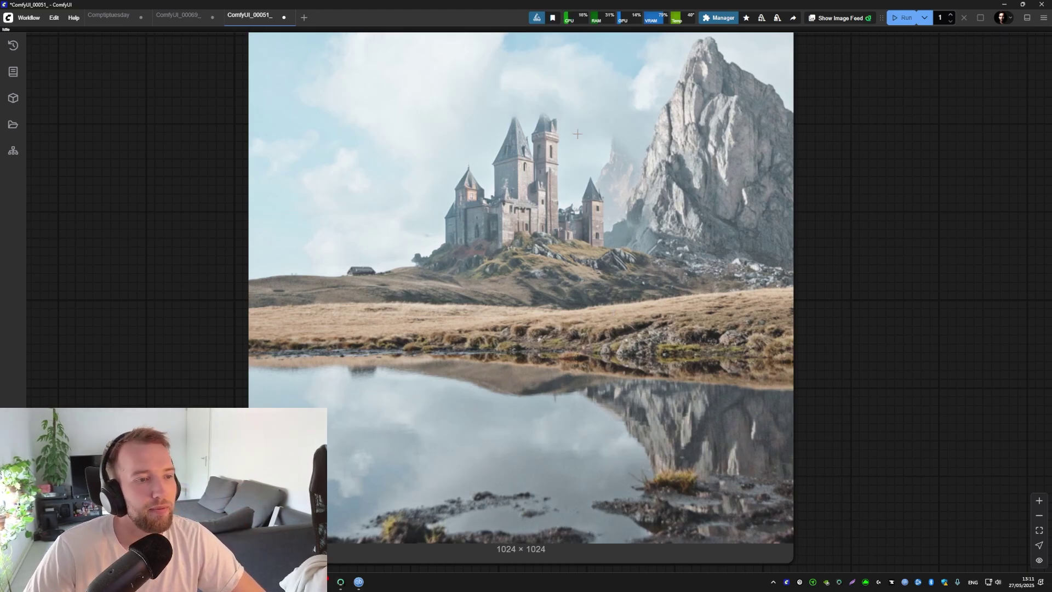
Switch to Nuke and view the generated castle source image at the top of the second node tree.
key("alt+Tab")
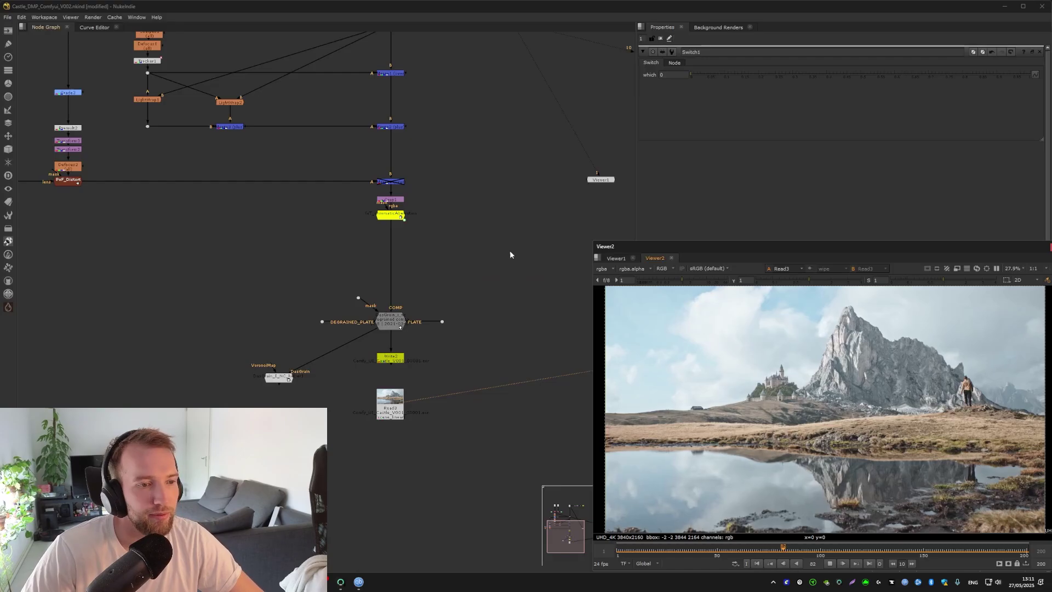
scroll(304, 169, "down", 8)
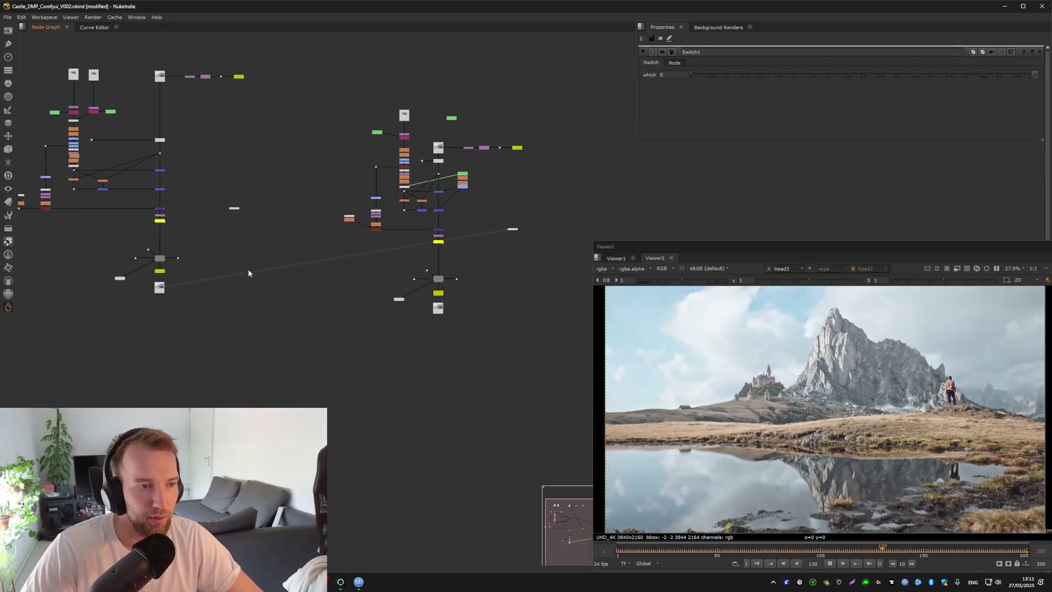
left_click_drag(239, 80, 460, 165)
left_click_drag(381, 148, 314, 68)
scroll(315, 66, "up", 1)
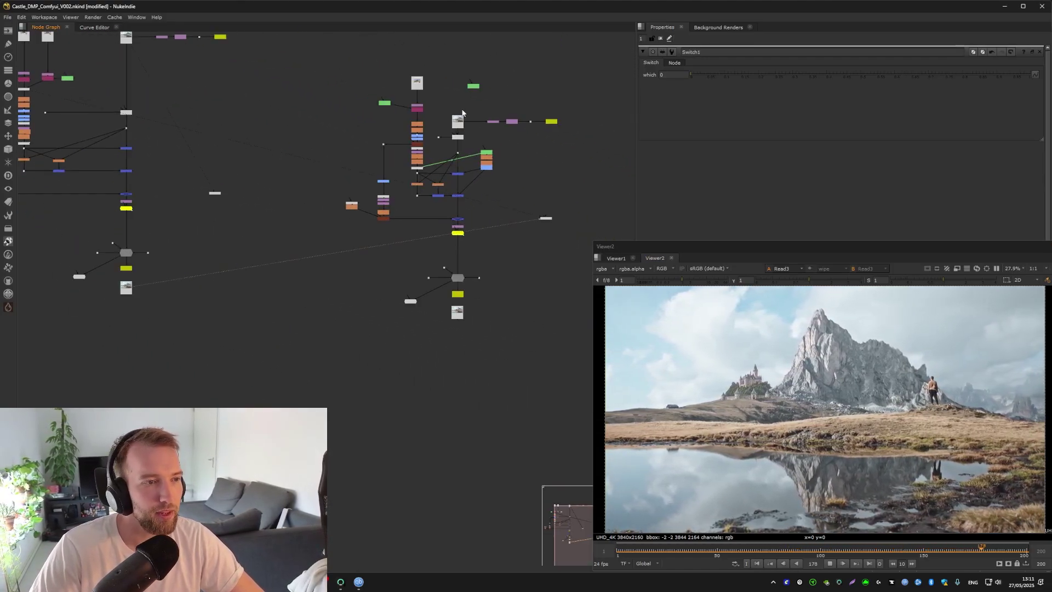
left_click(415, 81)
key("1")
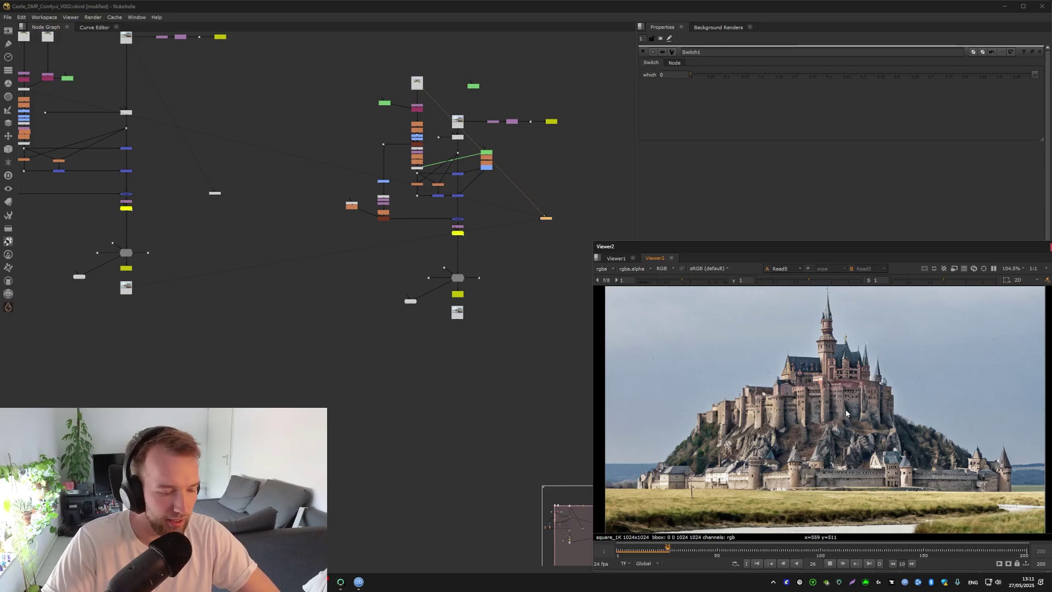
View the Merge node that places the castle in the mountain plate, at frame 1.
left_click_drag(427, 197, 289, 196)
scroll(295, 196, "up", 4)
left_click(335, 193)
key("1")
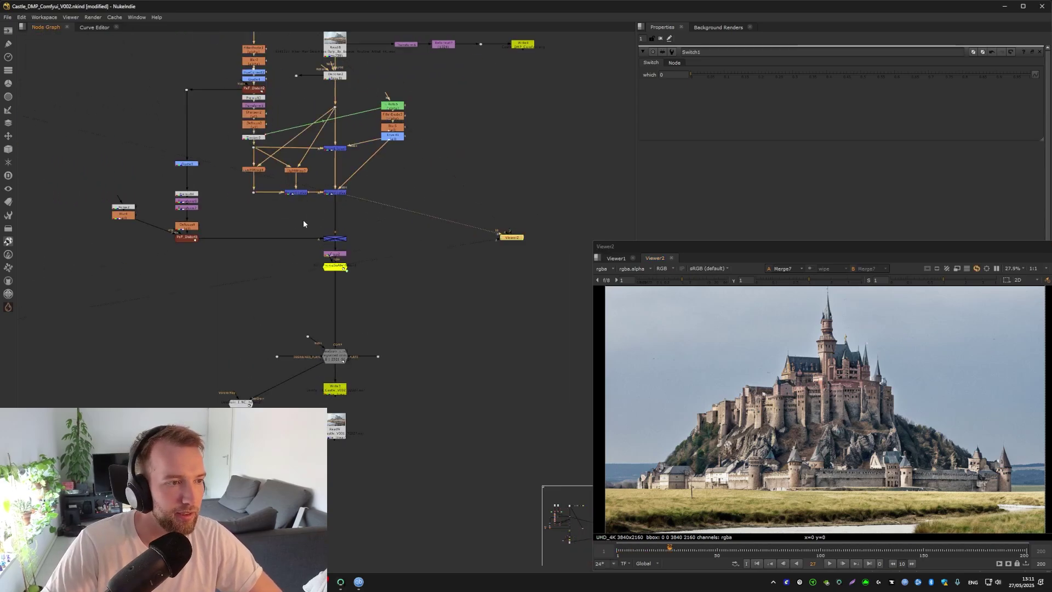
left_click(620, 551)
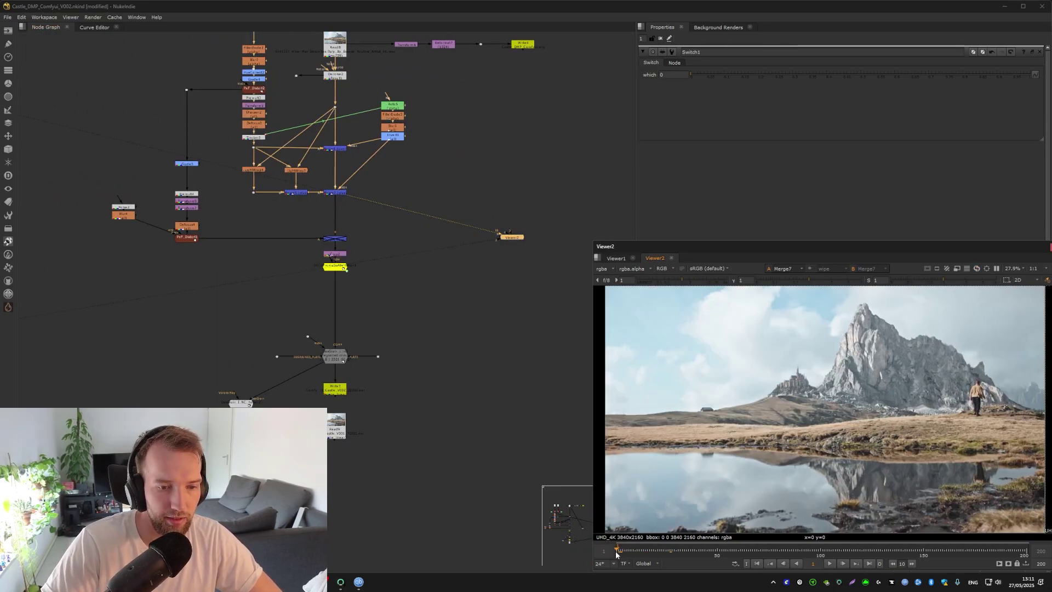
Compare the Write node's output with the rendered Read node below it and inspect the castle up close.
left_click_drag(393, 294, 340, 356)
key("1")
left_click(341, 389)
key("1")
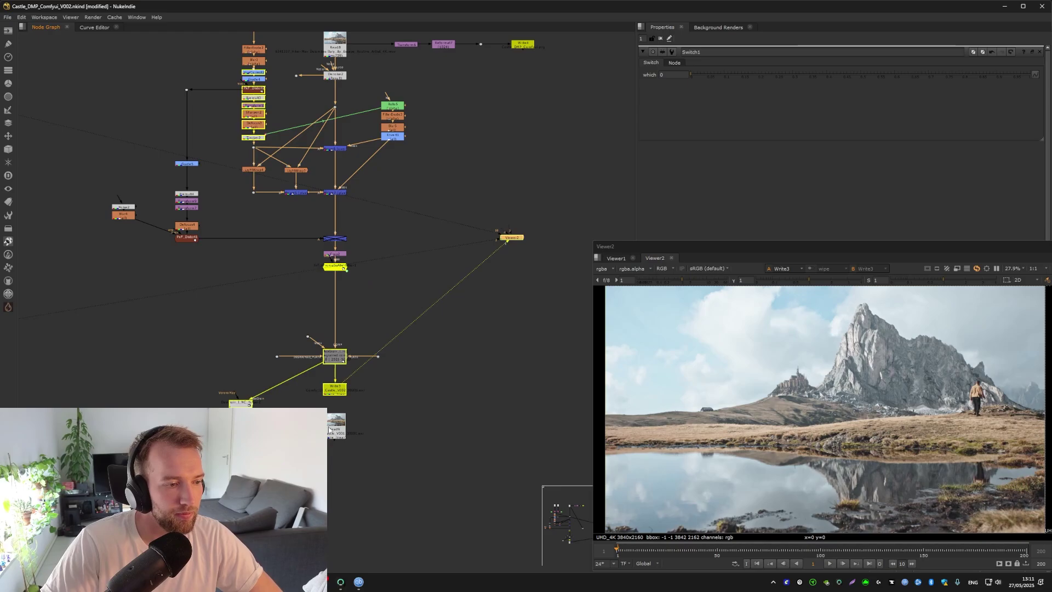
left_click(338, 434)
key("1")
left_click(342, 388)
key("1")
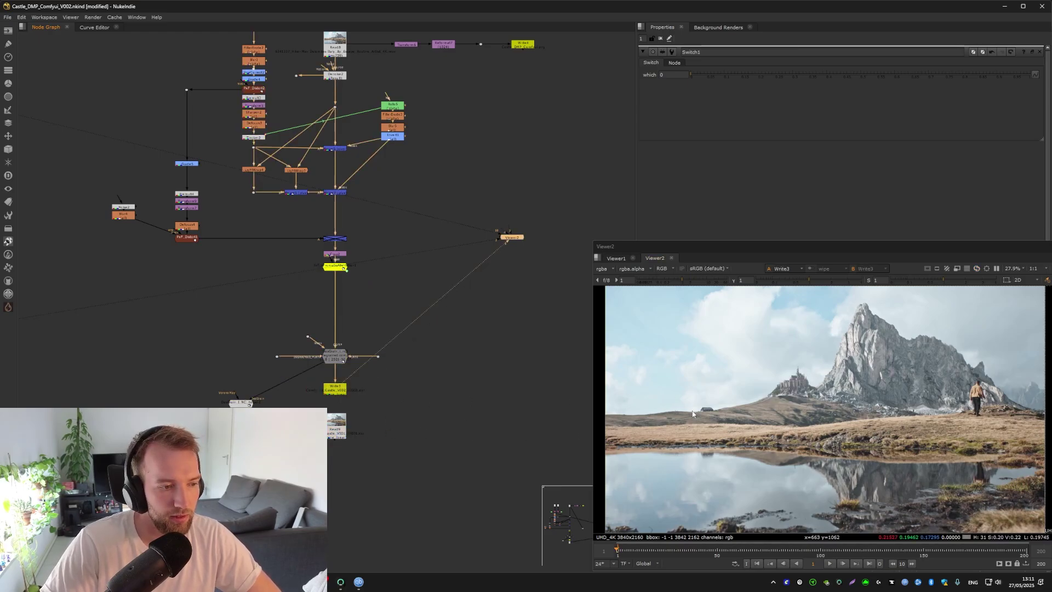
scroll(822, 392, "up", 6)
left_click_drag(718, 369, 876, 378)
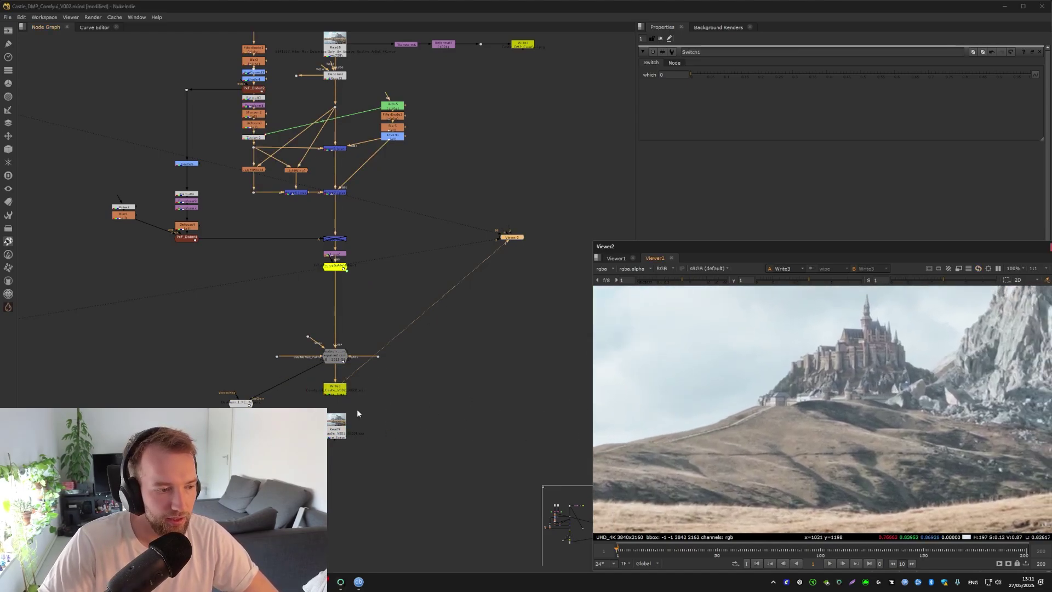
Move the existing Read node down and read in the rendered Comfy_UI_Castle_V002_#####.exr sequence from the Write node's folder.
left_click_drag(341, 428, 335, 462)
double_click(343, 390)
key("r")
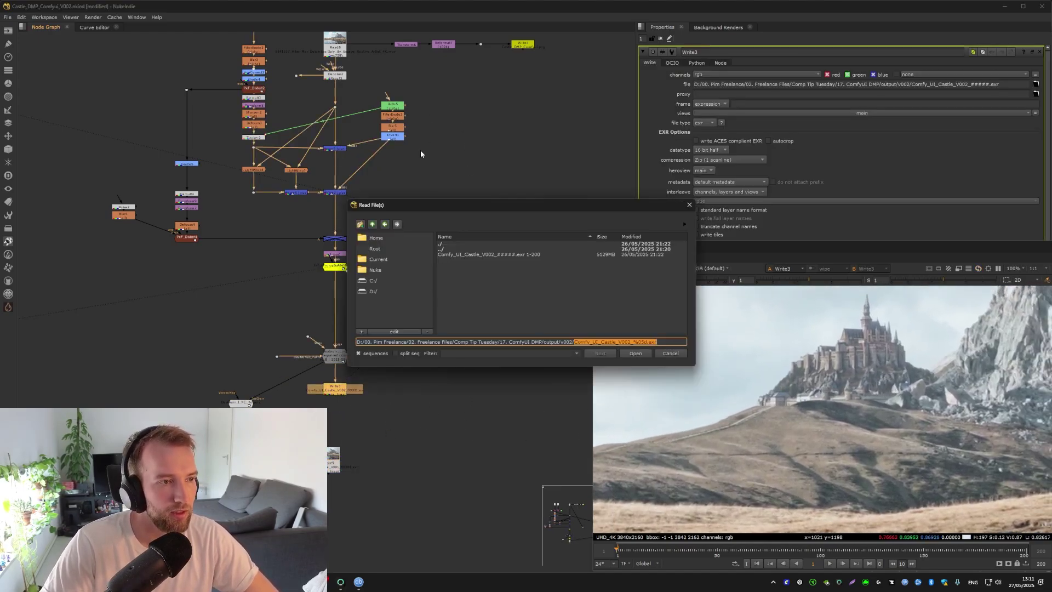
double_click(485, 255)
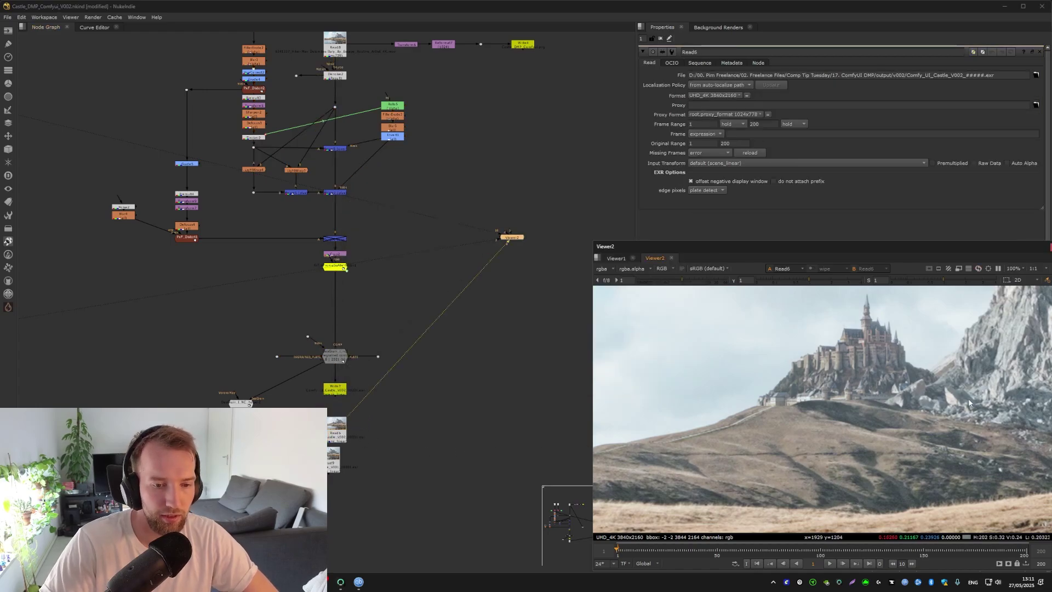
Play back the rendered V002 sequence in an enlarged viewer and examine the castle both up close and in full frame.
scroll(969, 403, "down", 5)
key("l")
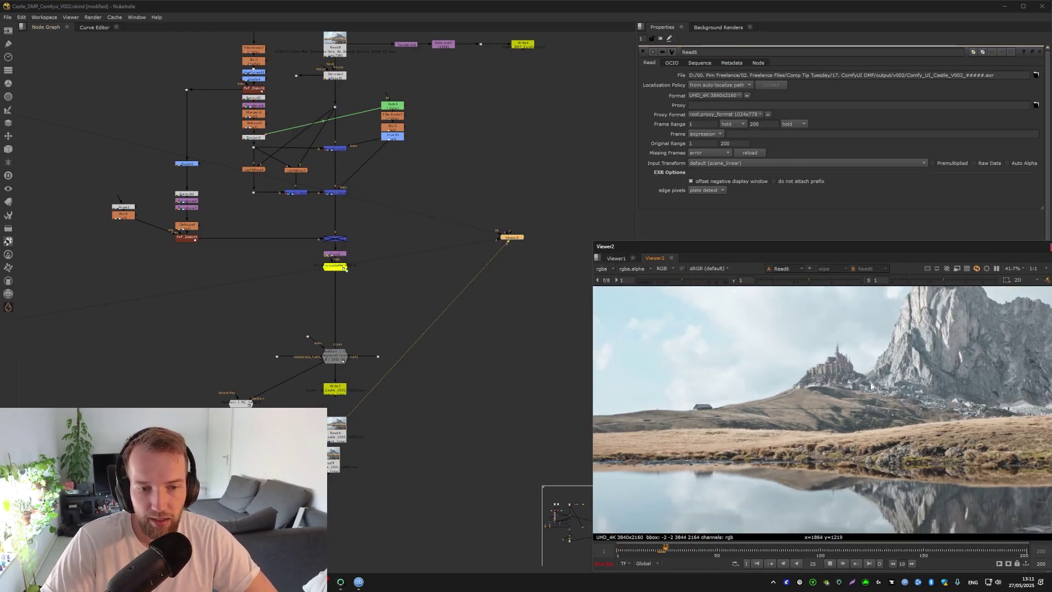
scroll(871, 386, "down", 2)
left_click_drag(583, 233, 94, 33)
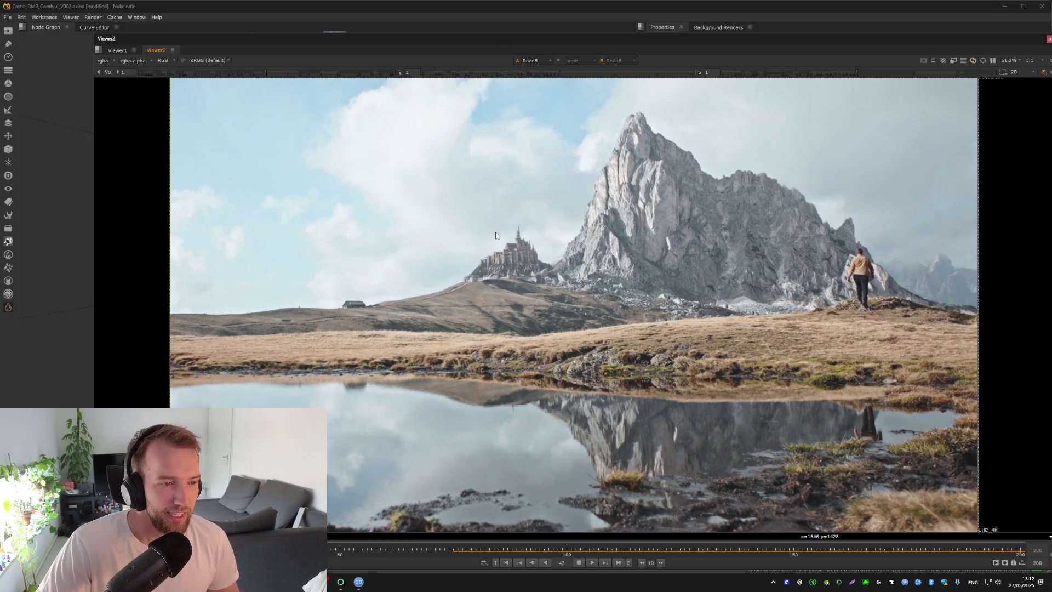
scroll(494, 255, "up", 4)
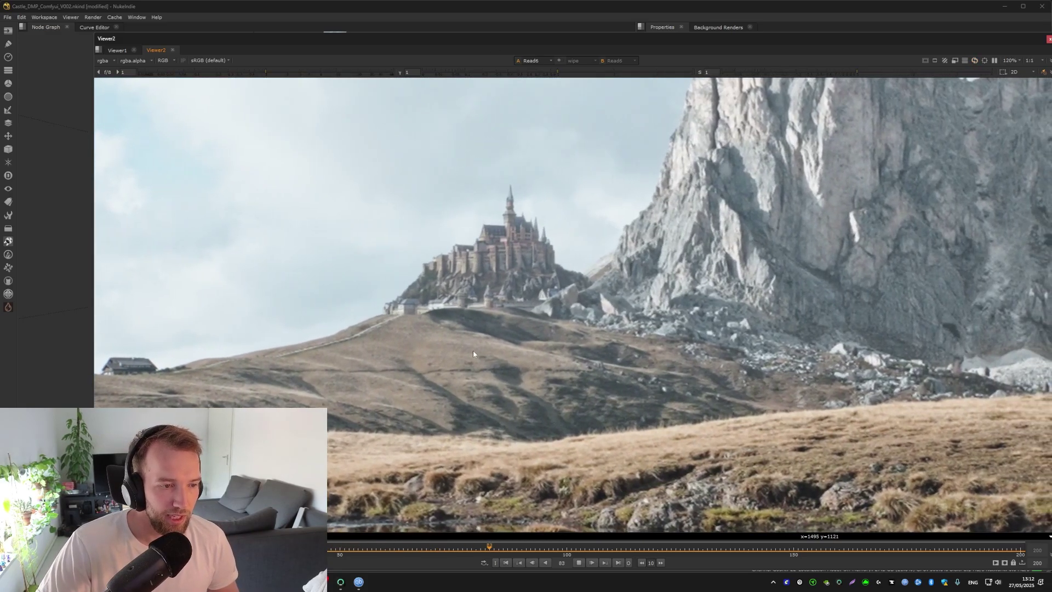
scroll(381, 316, "down", 5)
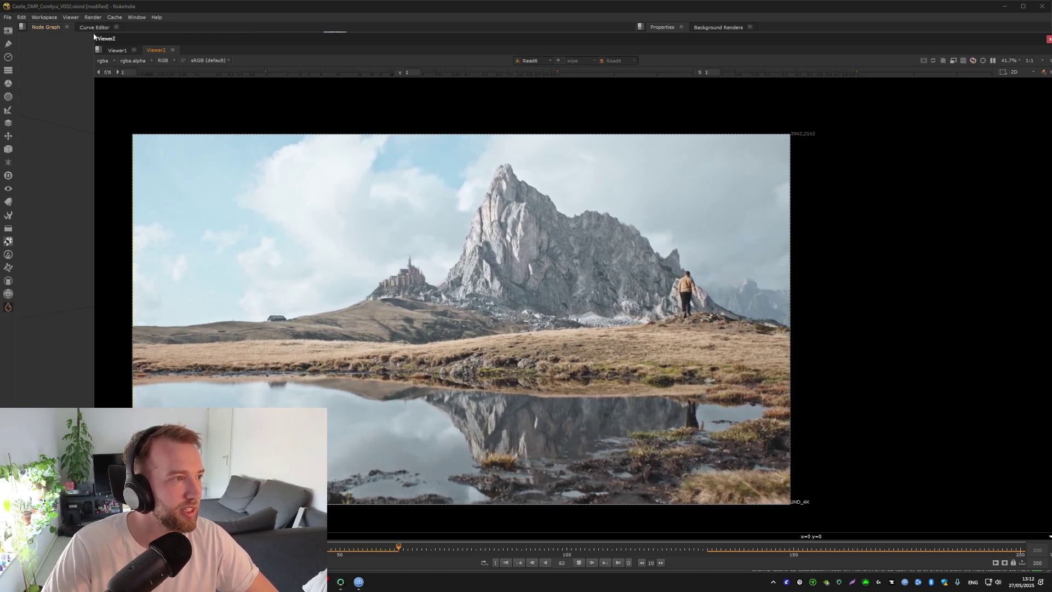
Shrink the viewer window to reveal the node graph and return the timeline to frame 1.
key("space")
left_click_drag(656, 206, 561, 162)
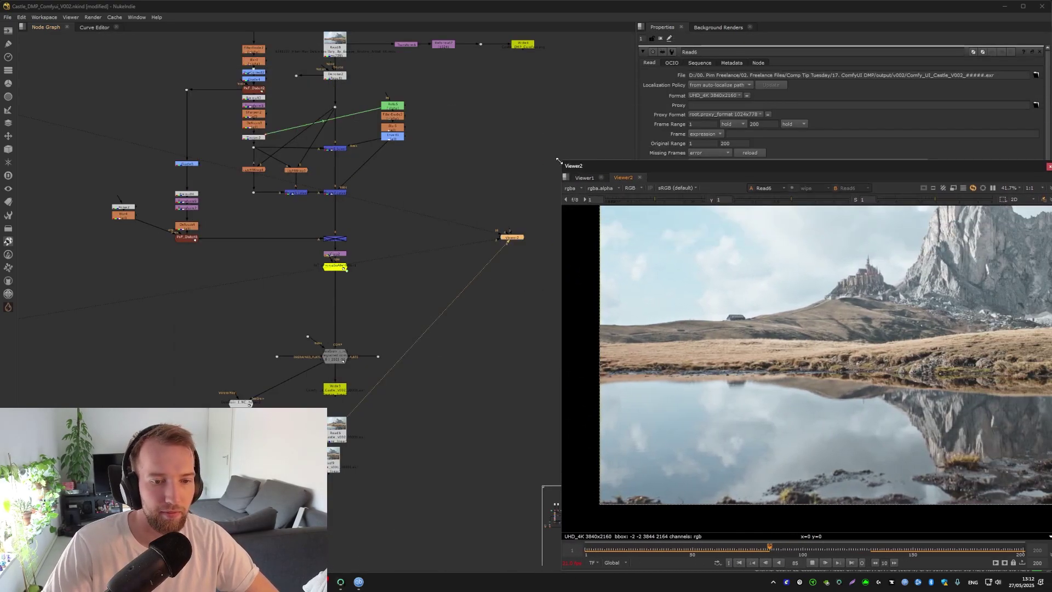
left_click(593, 550)
left_click_drag(594, 550, 582, 550)
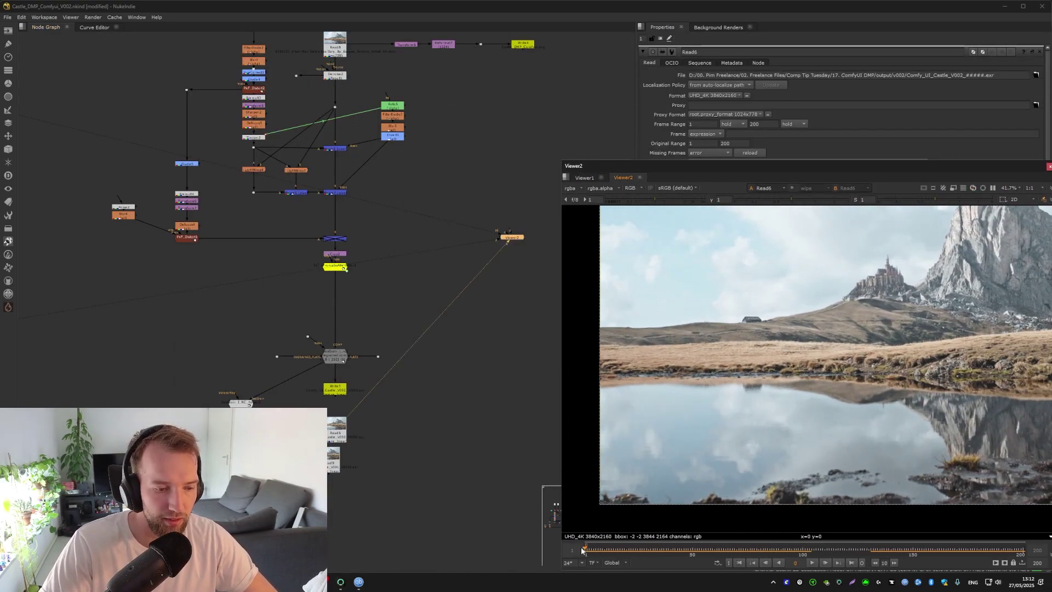
Enable the reflection Merge node and inspect the castle's reflection in the lake up close.
left_click(336, 238)
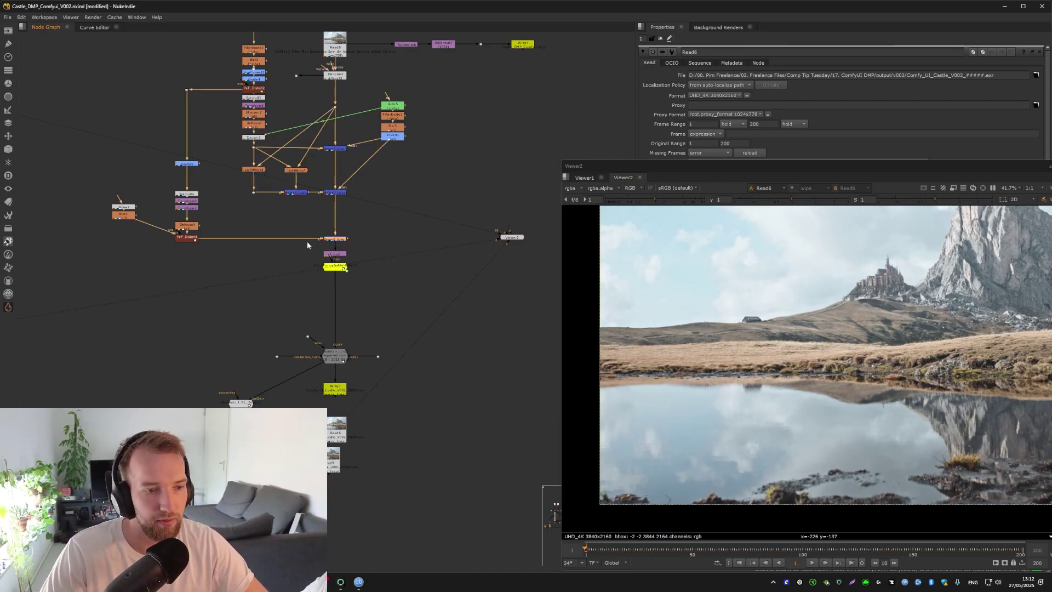
key("1")
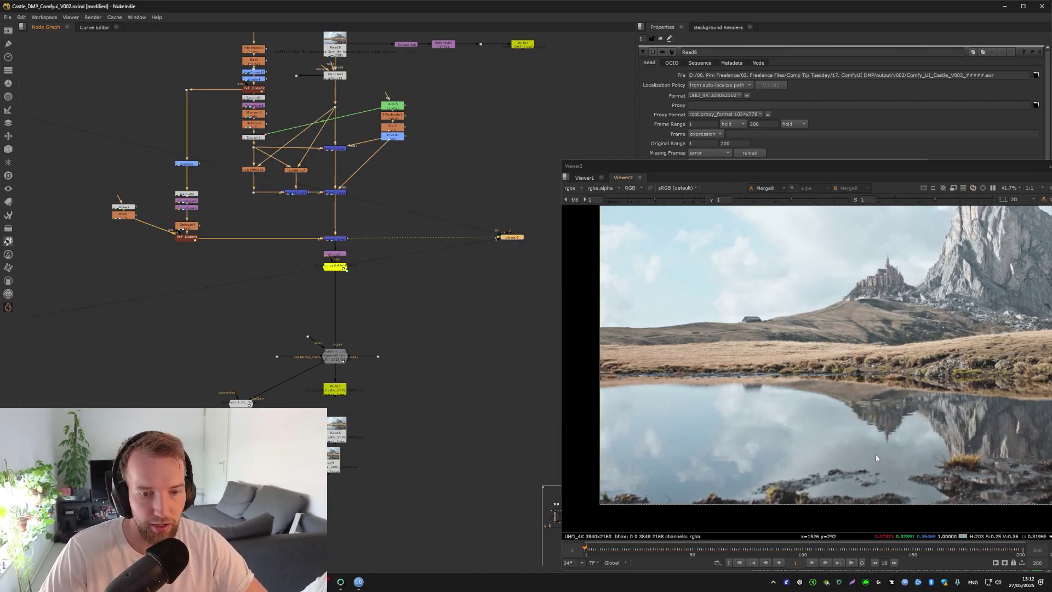
scroll(875, 455, "up", 4)
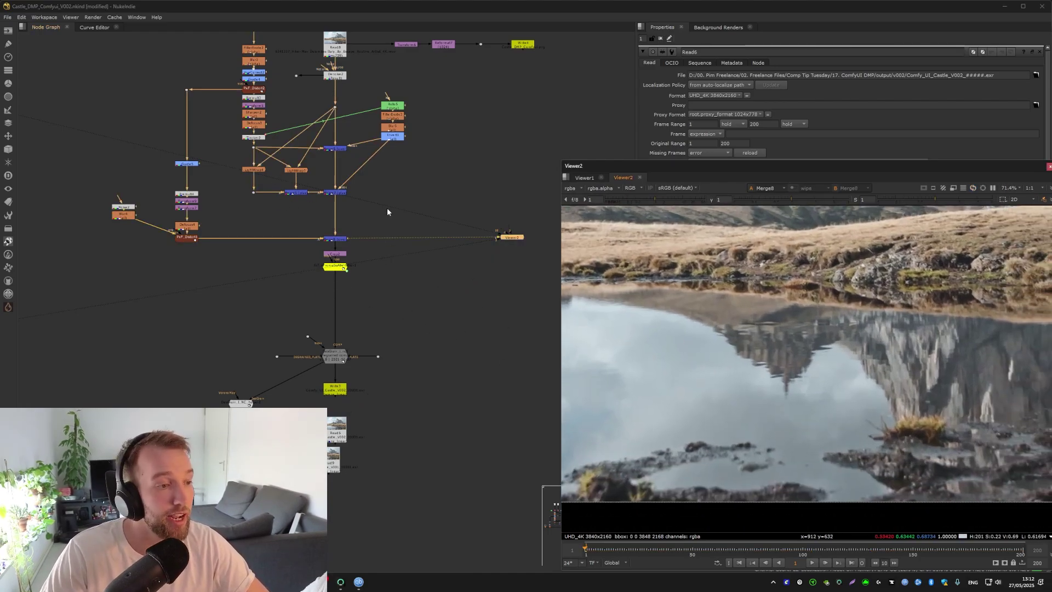
Disable the reflection Merge node and view the Write node's output.
key("d")
left_click(335, 389)
key("1")
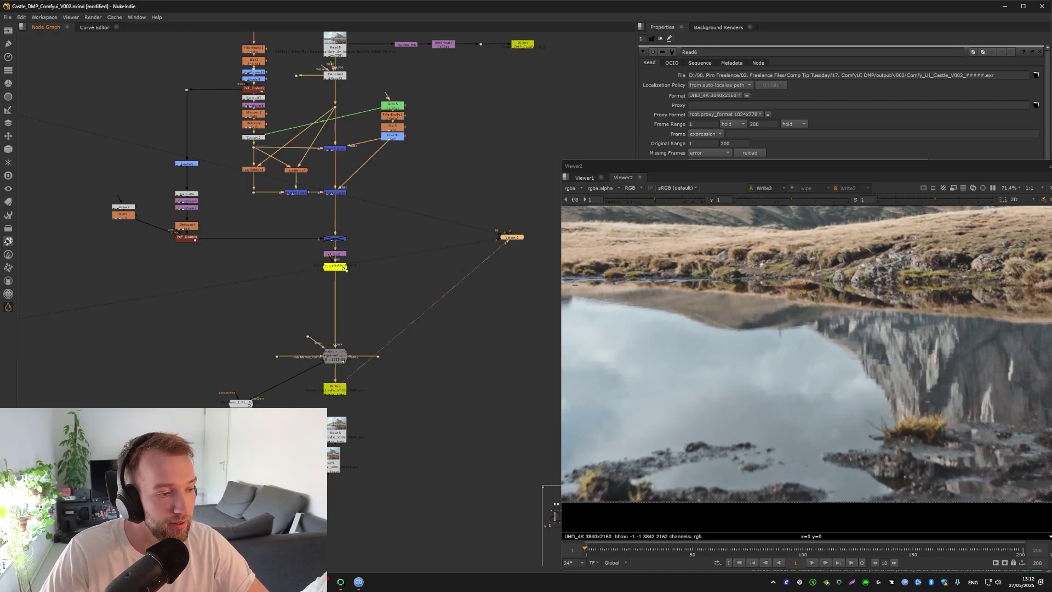
Examine the node graph and the full castle frame with the lake reflection disabled.
left_click_drag(275, 240, 291, 308)
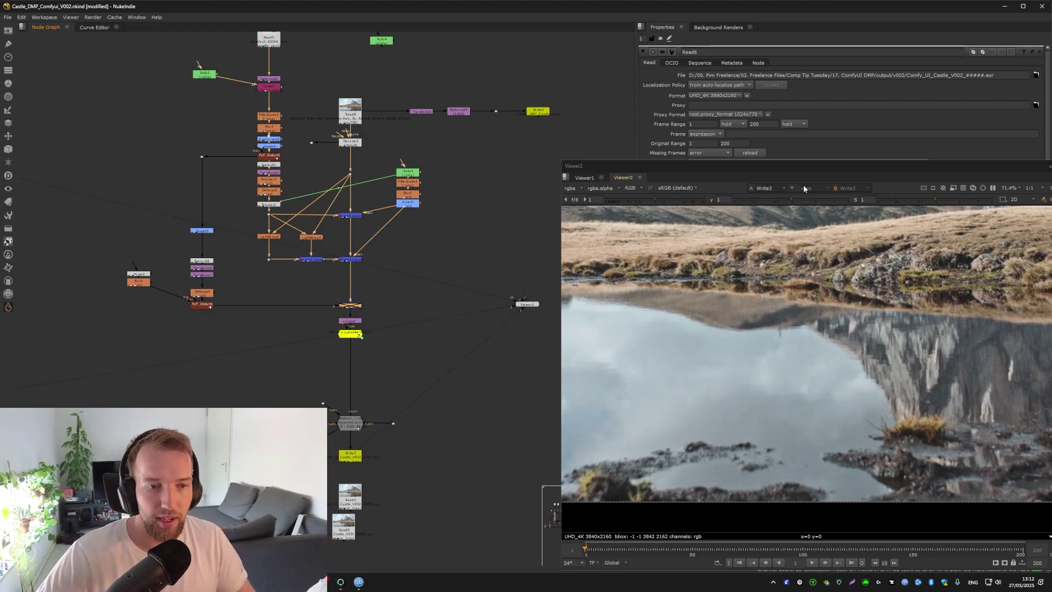
scroll(831, 232, "down", 3)
left_click_drag(712, 226, 751, 329)
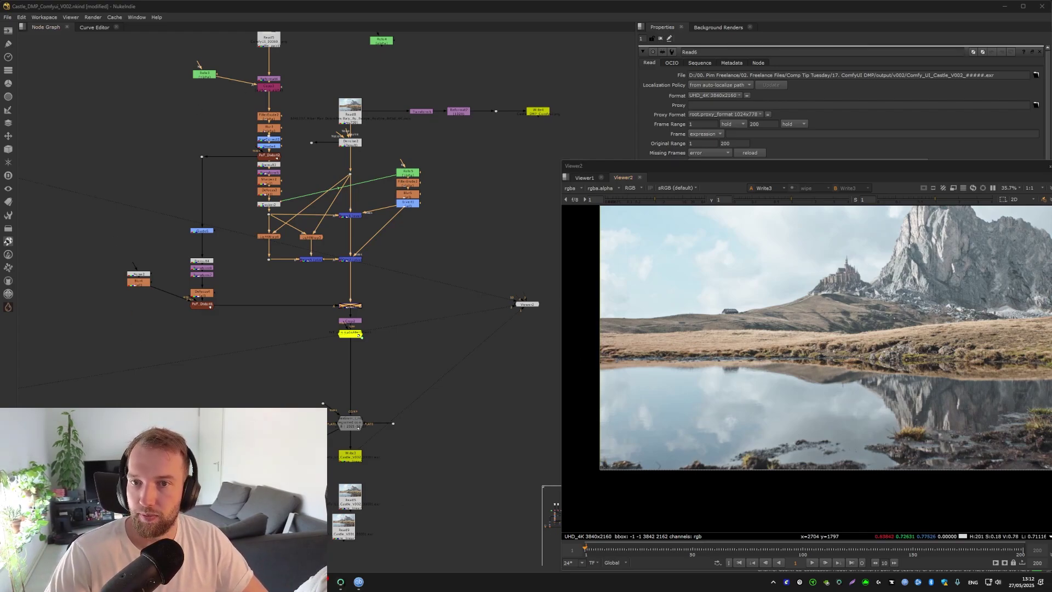
Switch to YouTube in the browser and search for the creator of the ComfyUI for VFX series by name.
left_click_drag(1051, 140, 371, 5)
left_click(242, 25)
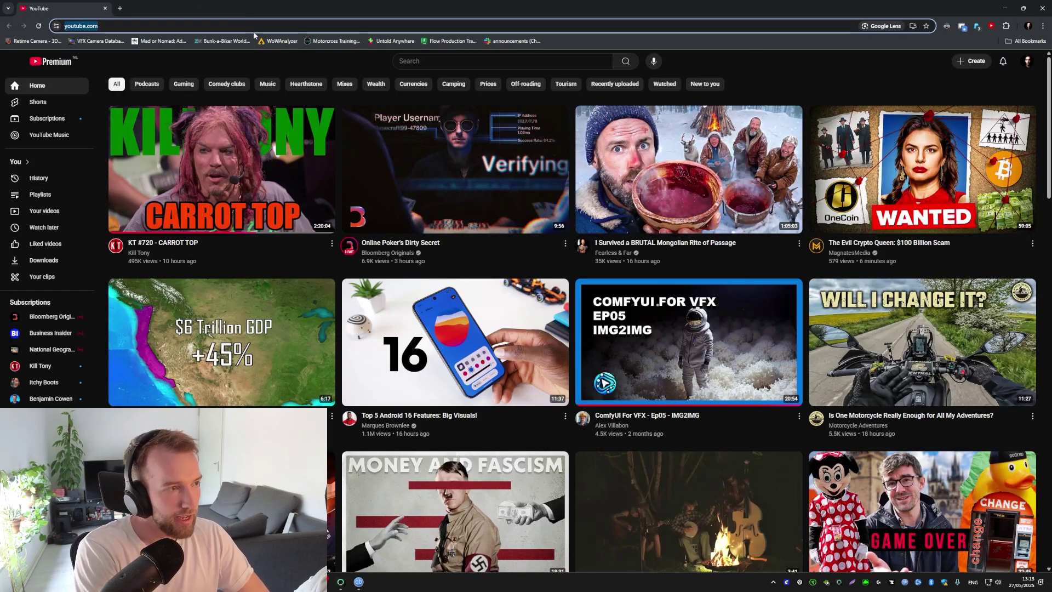
key("Tab")
key("Tab")
left_click(516, 63)
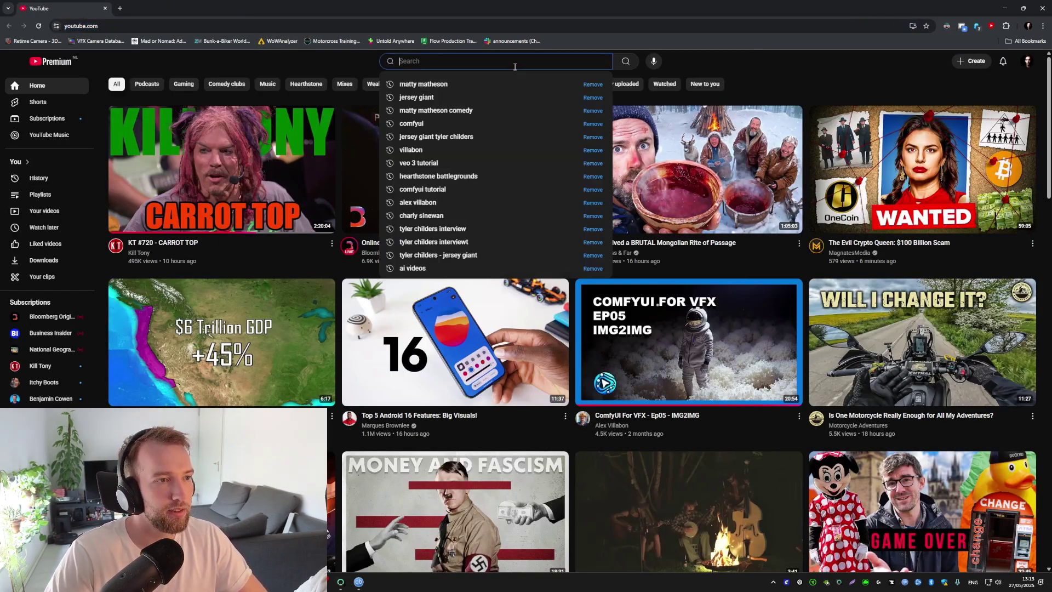
type("alex villabon")
key("Return")
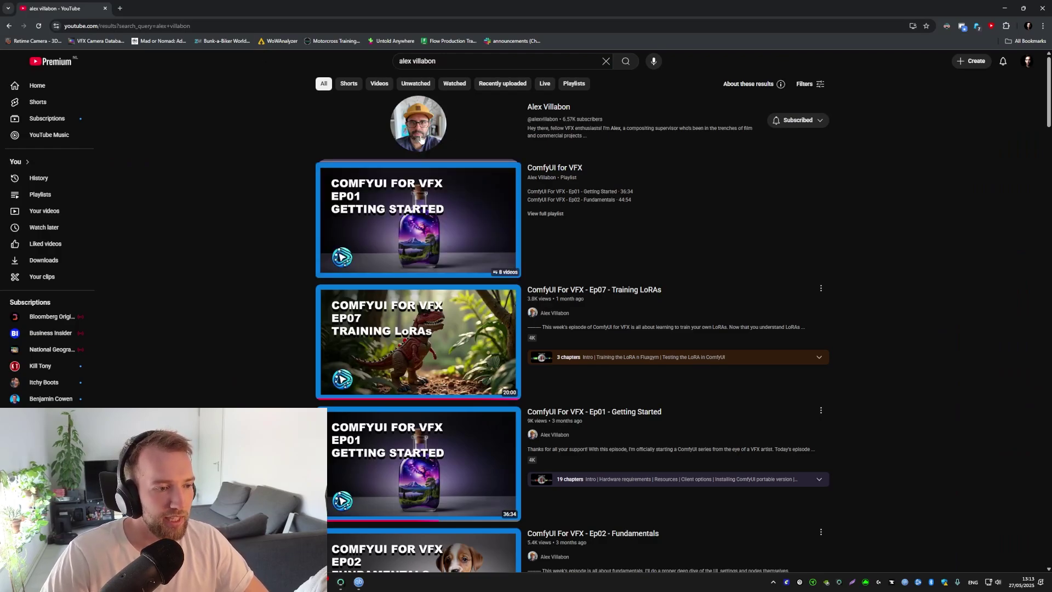
Open the creator's channel and browse its uploaded ComfyUI and Nuke videos.
left_click(418, 124)
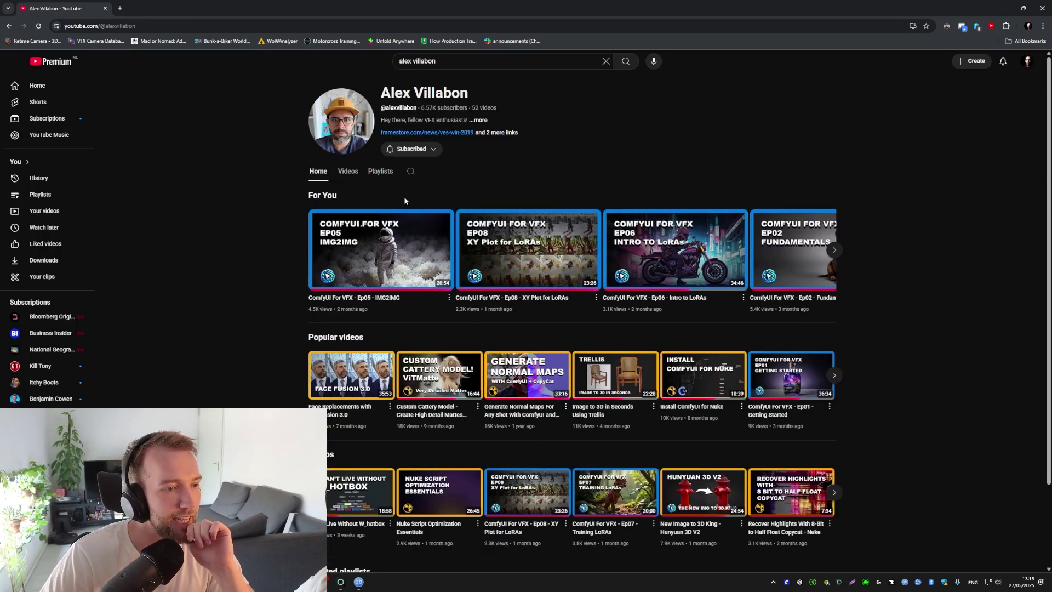
left_click(348, 171)
scroll(524, 254, "down", 4)
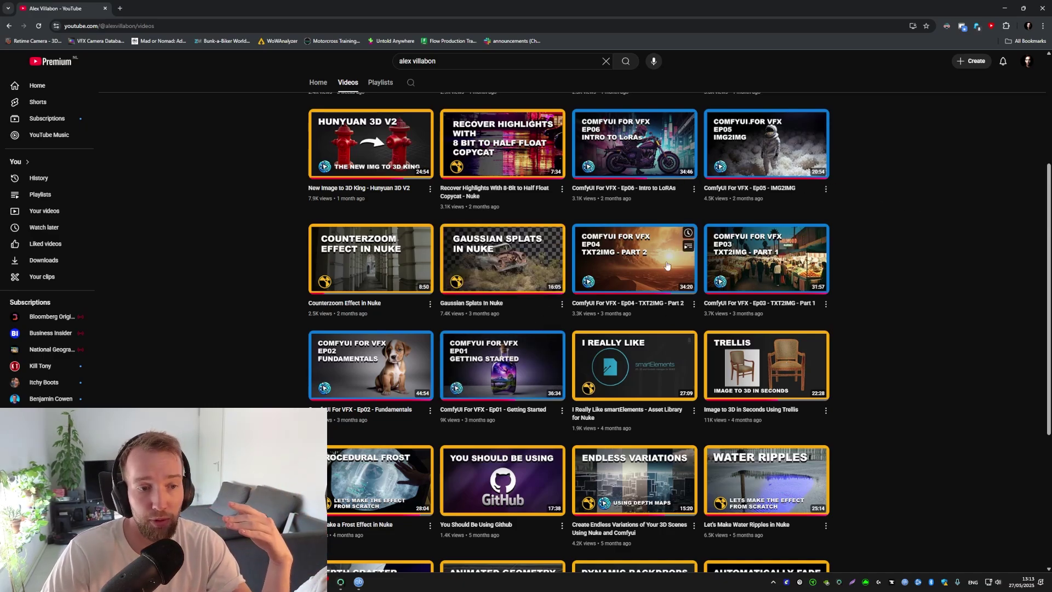
scroll(680, 166, "up", 3)
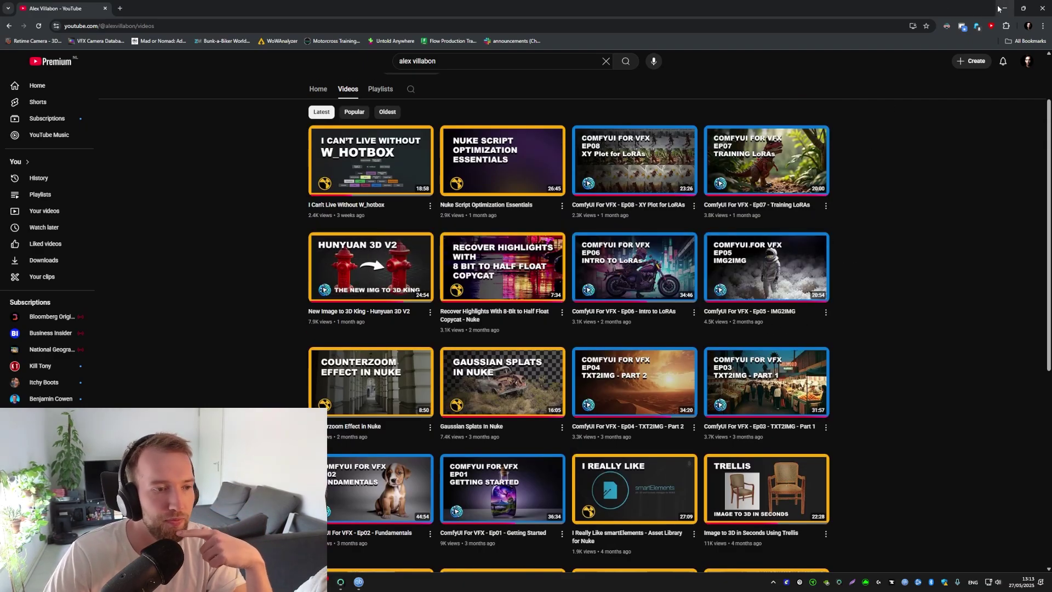
key("slash")
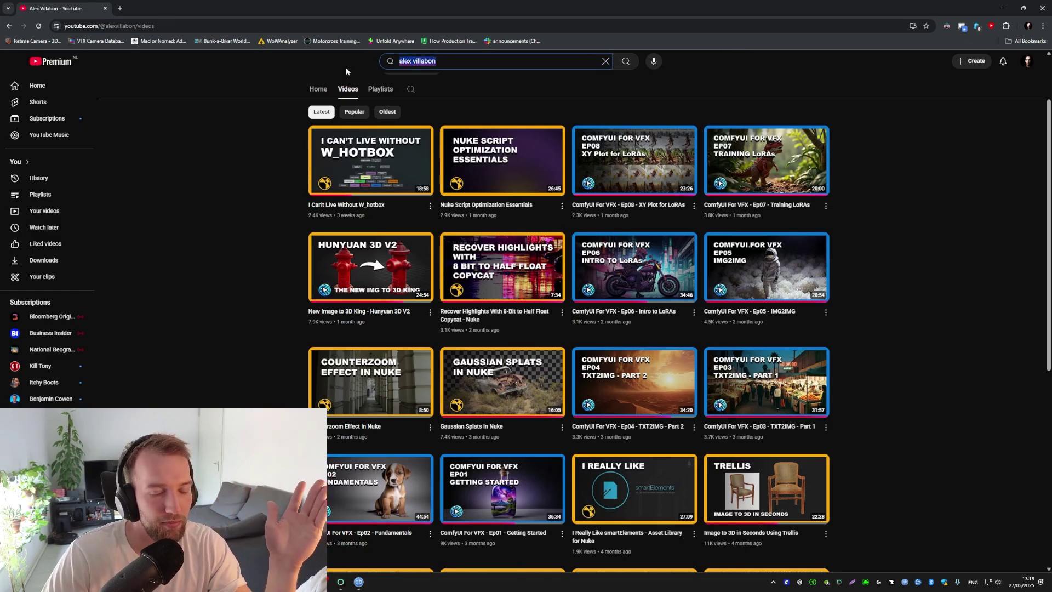
Switch to ComfyUI and examine the inpainting workflow from the masked input image to the saved castle result.
key("alt+Tab")
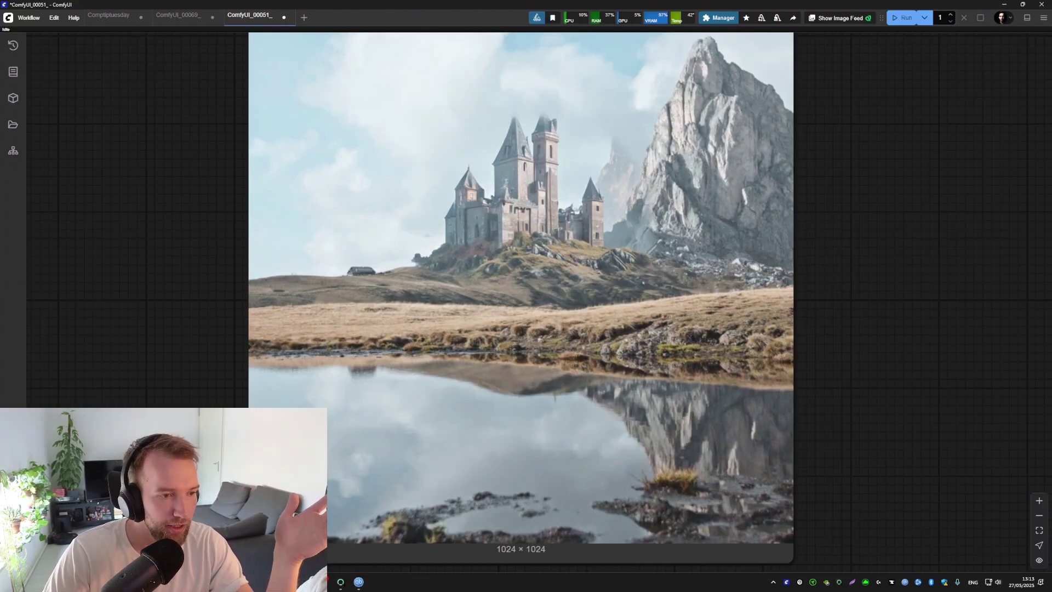
scroll(302, 295, "down", 11)
scroll(683, 265, "down", 11)
left_click_drag(557, 262, 661, 244)
scroll(474, 270, "up", 8)
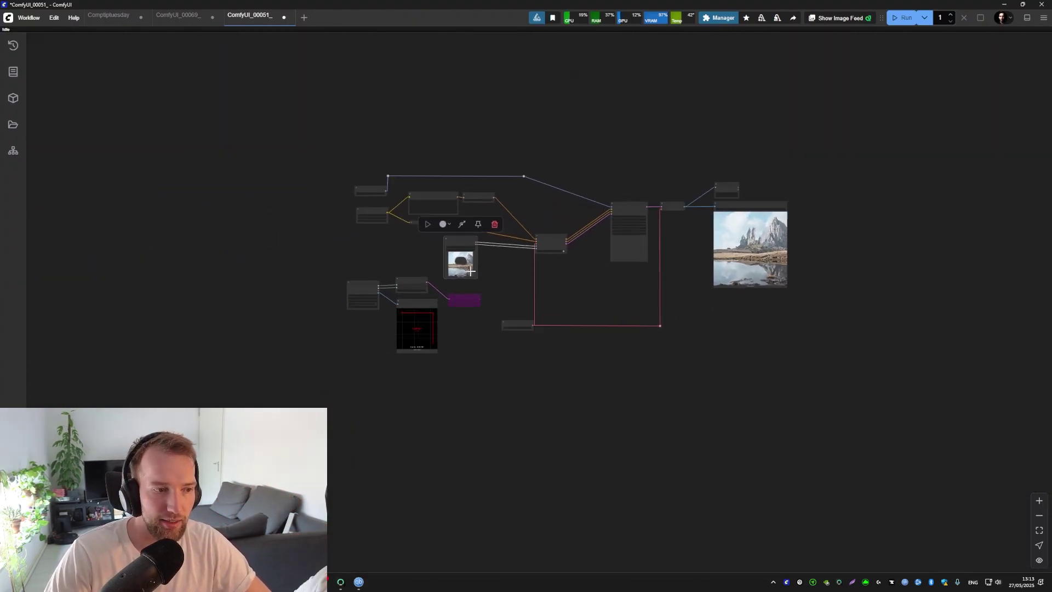
scroll(306, 317, "up", 3)
left_click_drag(787, 281, 395, 314)
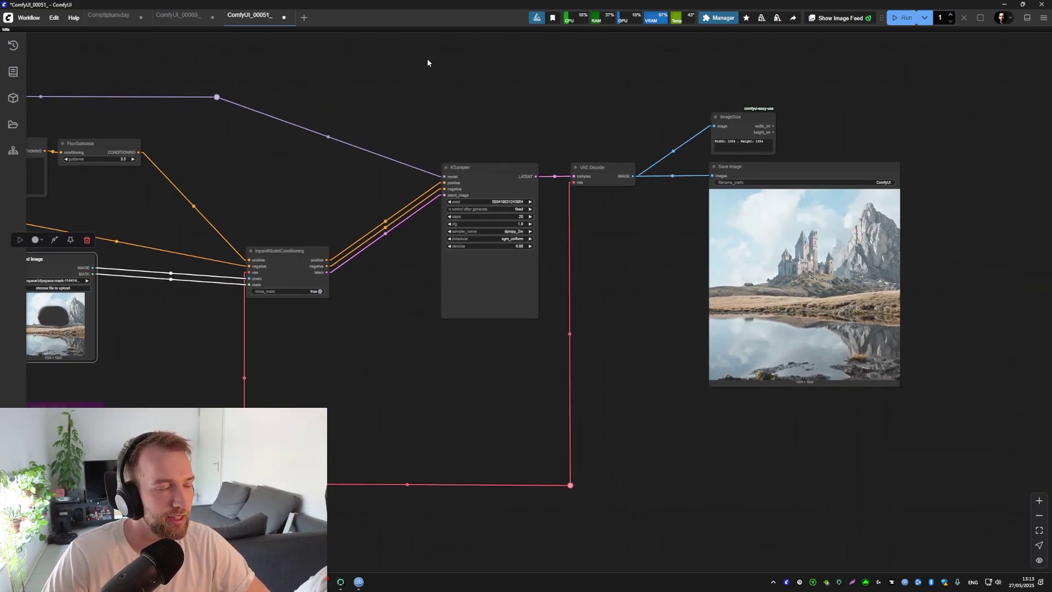
Review the inpainting conditioning and KSampler nodes, and open the ComfyUI_00069_ workflow.
key("alt+Tab")
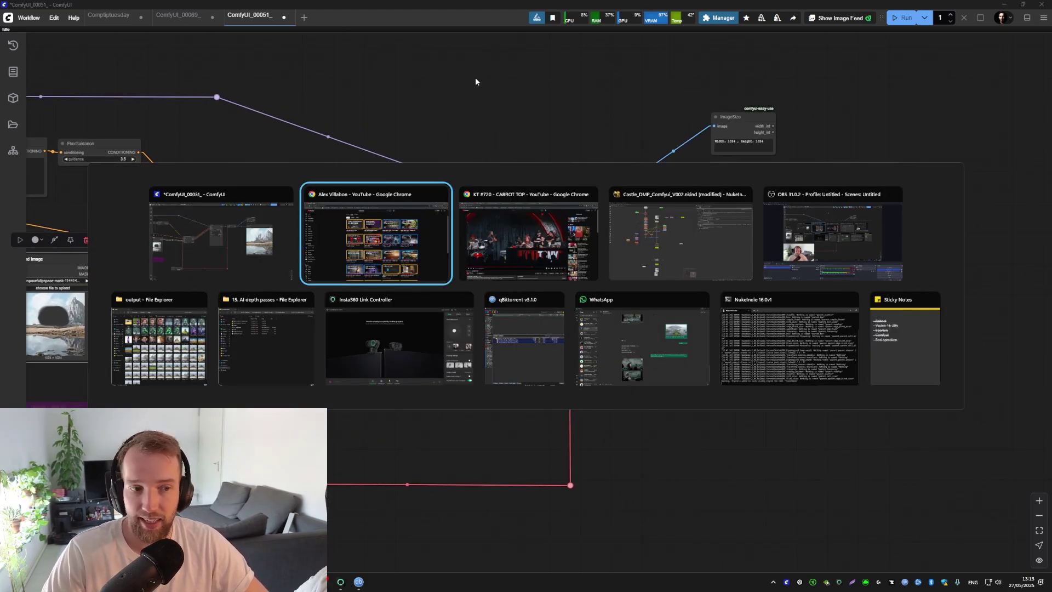
key("Escape")
left_click_drag(376, 104, 508, 78)
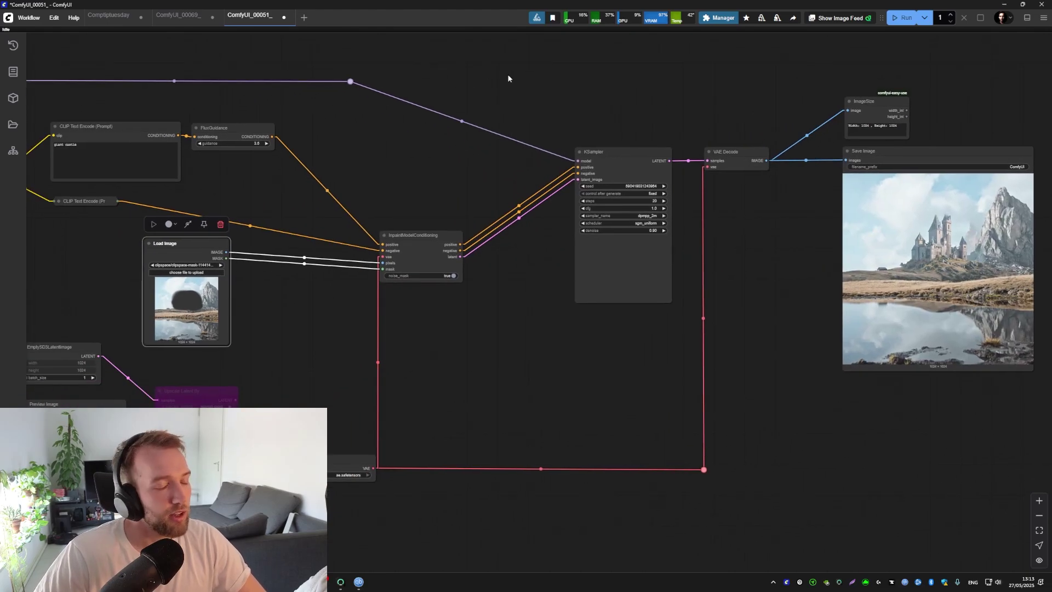
left_click_drag(537, 123, 481, 134)
left_click(177, 16)
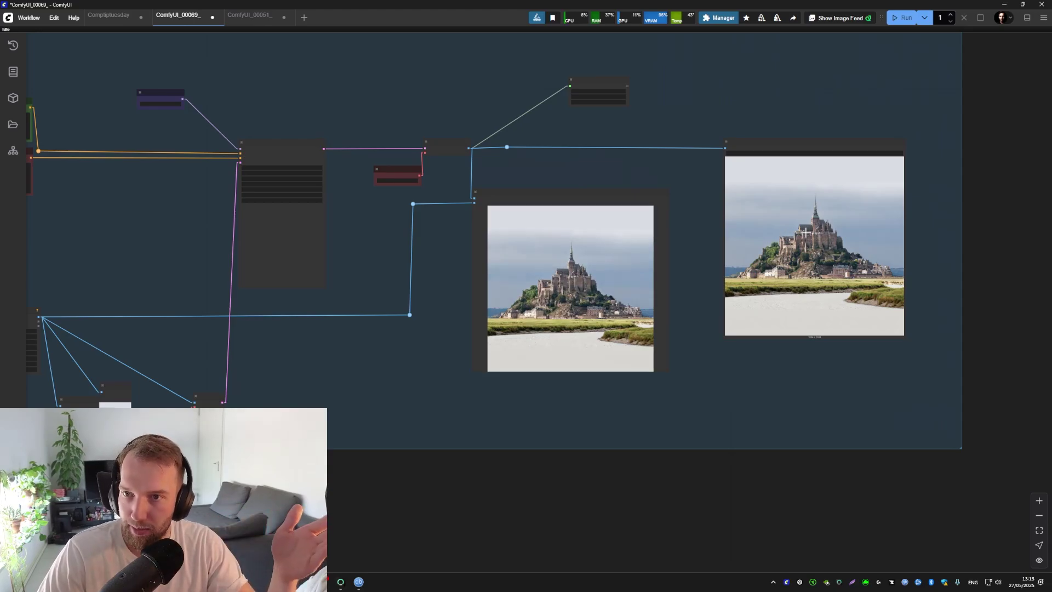
Switch to Nuke, shrink the viewer window to uncover the Read node's properties, and view the castle up close.
key("alt+Tab")
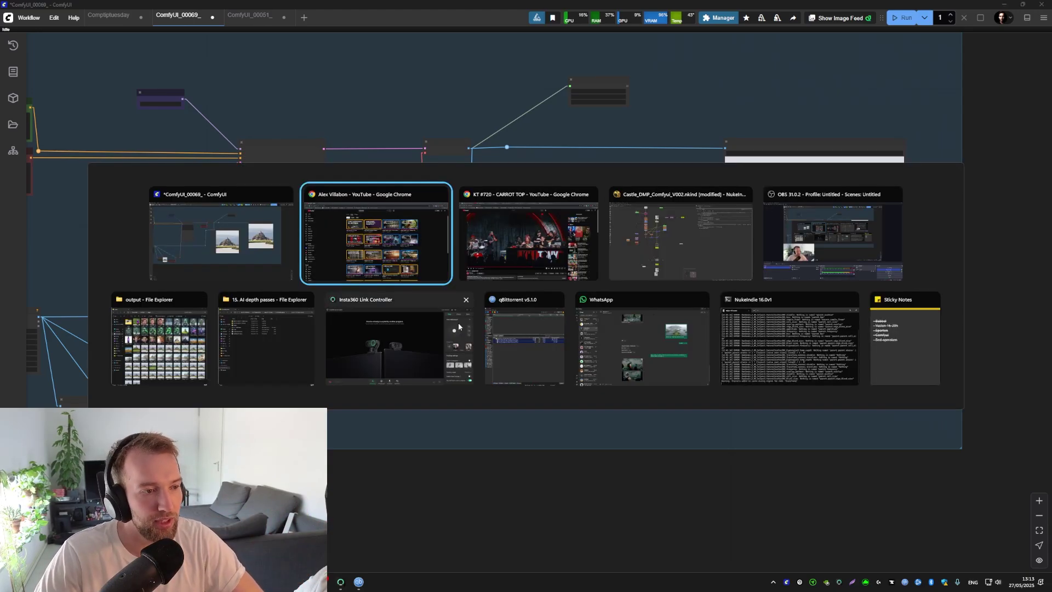
left_click(685, 270)
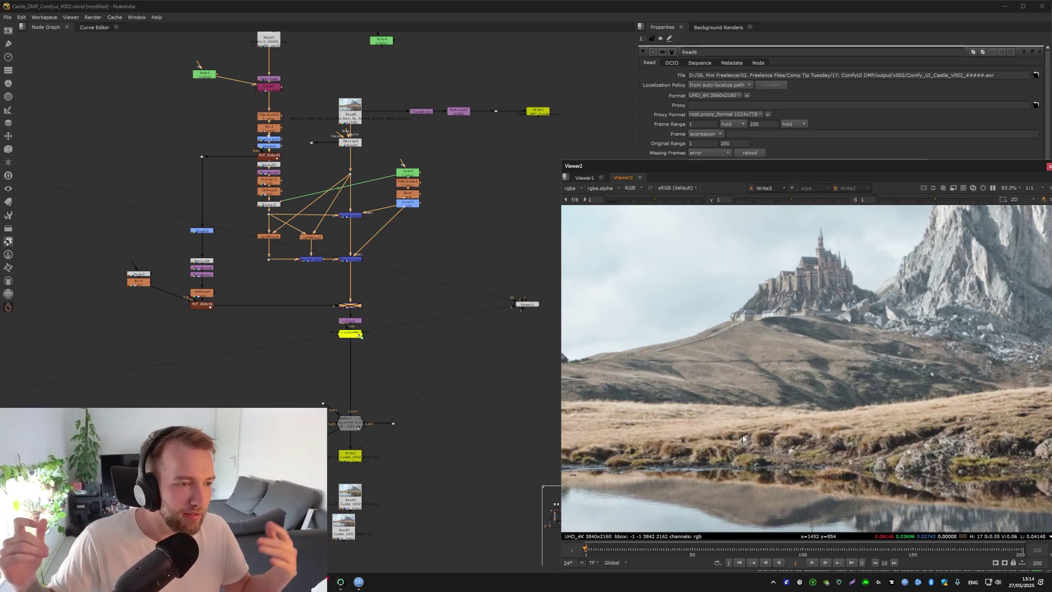
left_click_drag(257, 223, 232, 189)
left_click_drag(564, 160, 633, 225)
scroll(844, 367, "up", 1)
left_click_drag(844, 367, 1049, 318)
Switch to ComfyUI and examine the image-to-image workflow from the loaded image through the prompts and KSampler to the image comparison.
key("alt+Tab")
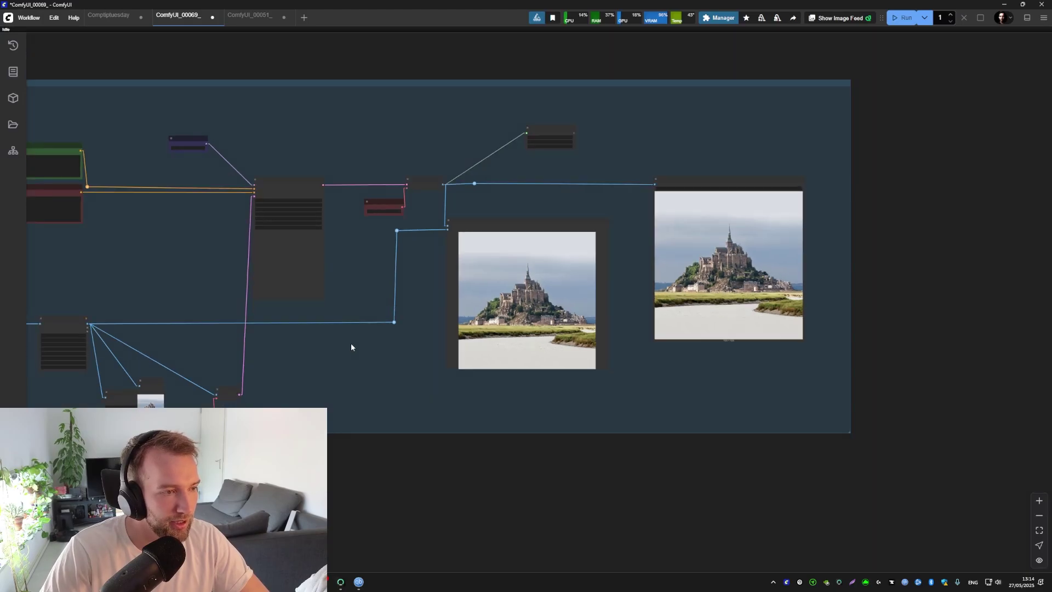
scroll(265, 232, "up", 4)
scroll(256, 217, "up", 1)
left_click_drag(241, 239, 694, 149)
left_click_drag(444, 144, 538, 115)
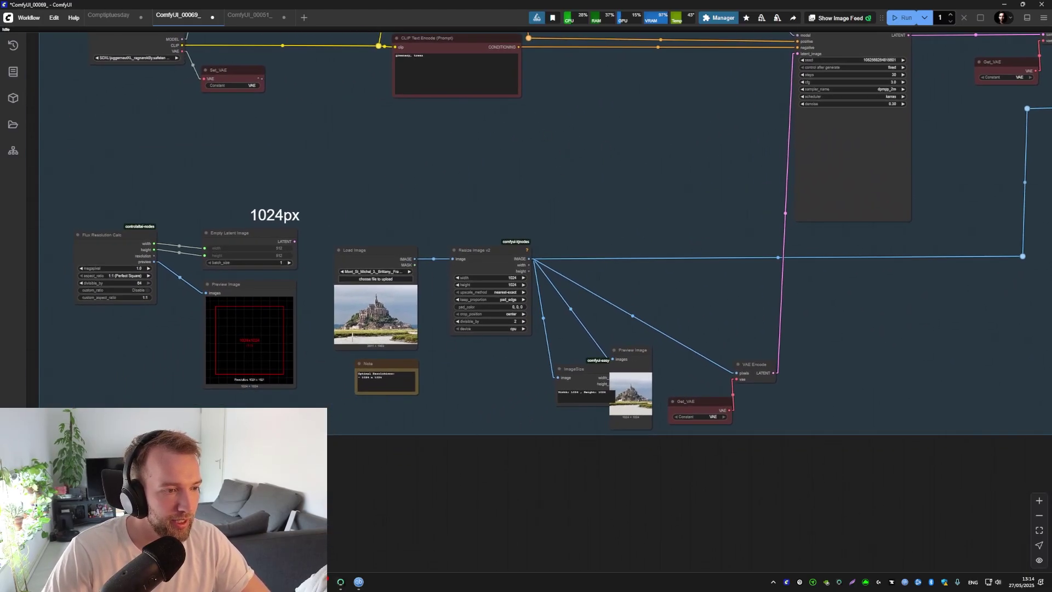
left_click_drag(457, 203, 389, 243)
left_click_drag(524, 203, 245, 331)
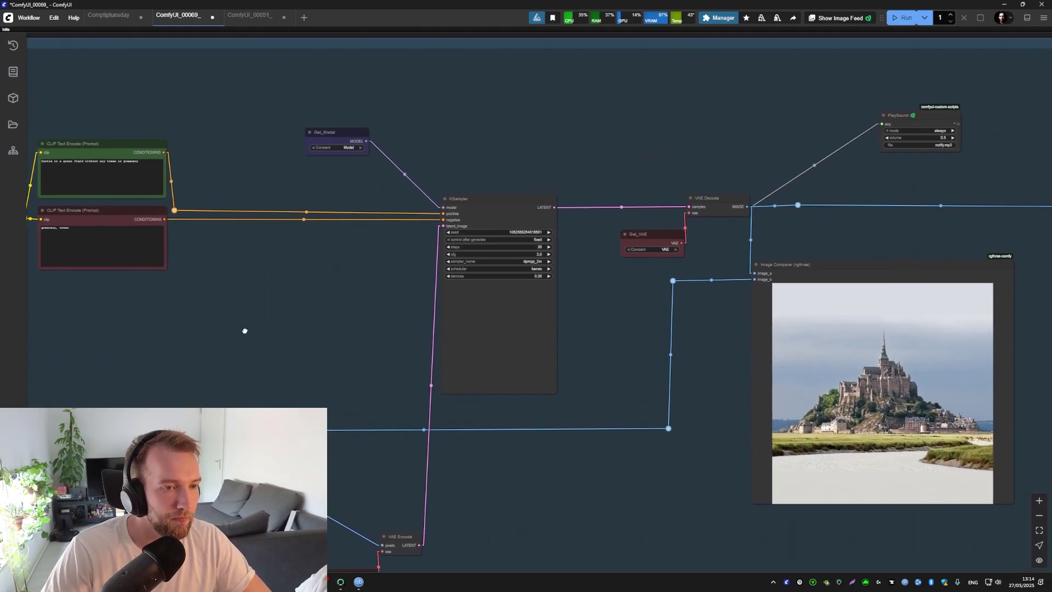
left_click_drag(271, 225, 441, 239)
left_click_drag(495, 166, 694, 173)
left_click_drag(641, 247, 321, 160)
left_click_drag(565, 180, 256, 147)
left_click_drag(353, 158, 532, 192)
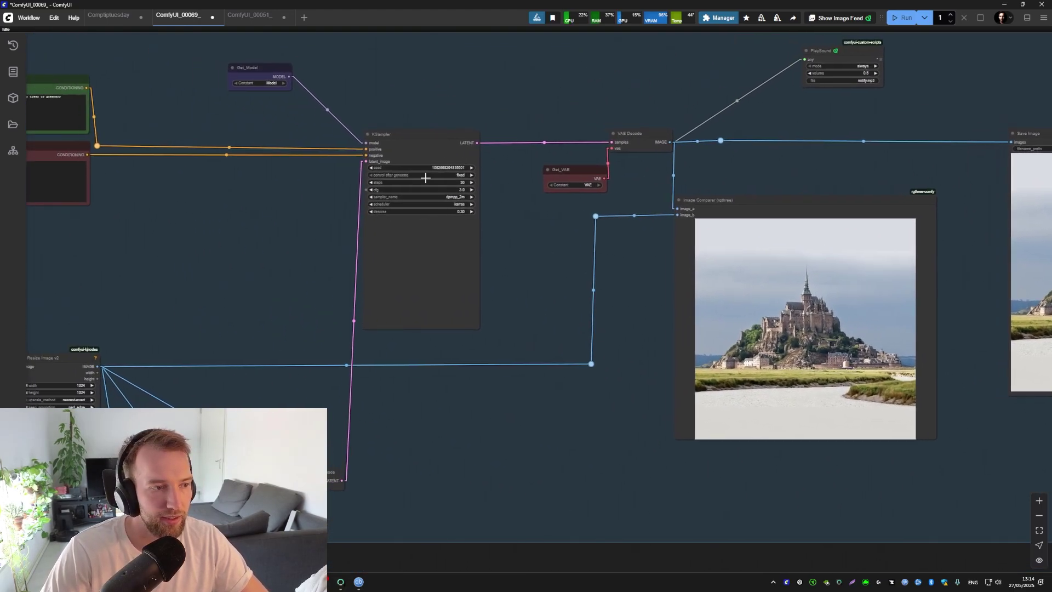
Switch to Nuke and enable the reflection Merge node with the full frame in view.
key("alt+Tab")
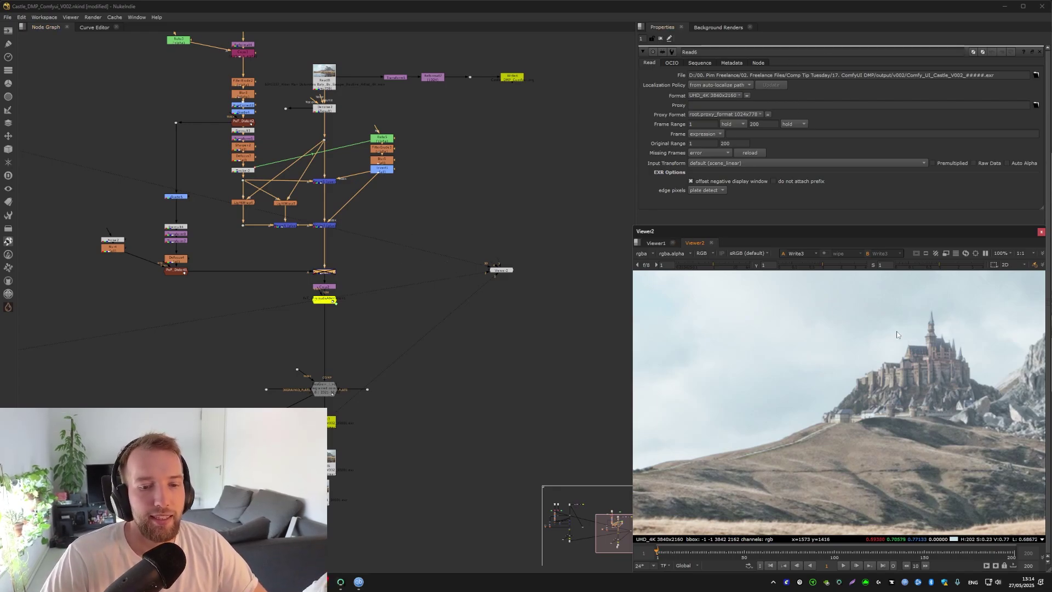
scroll(846, 332, "down", 5)
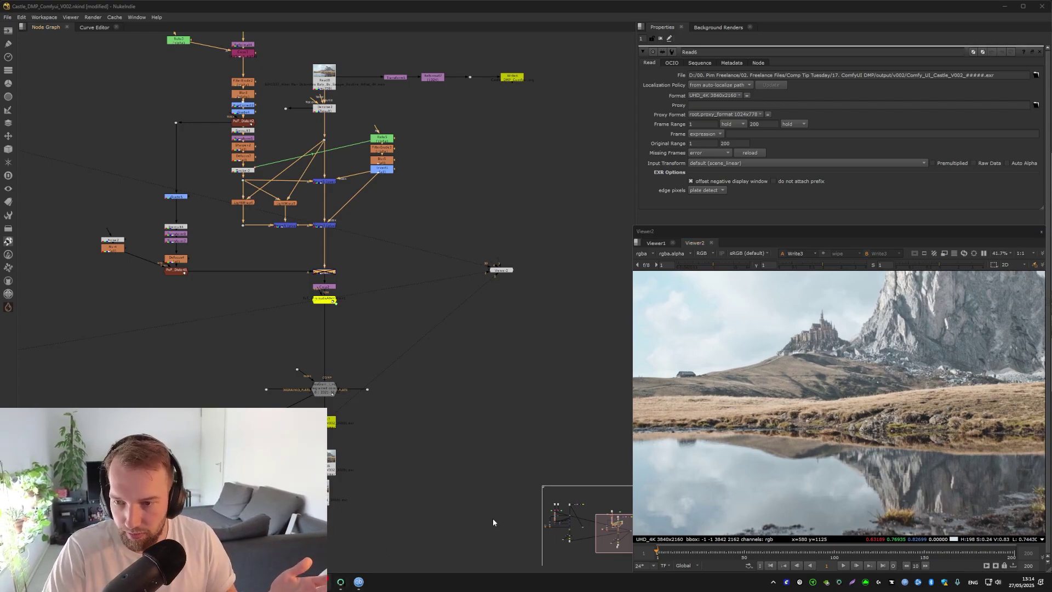
left_click_drag(318, 302, 413, 357)
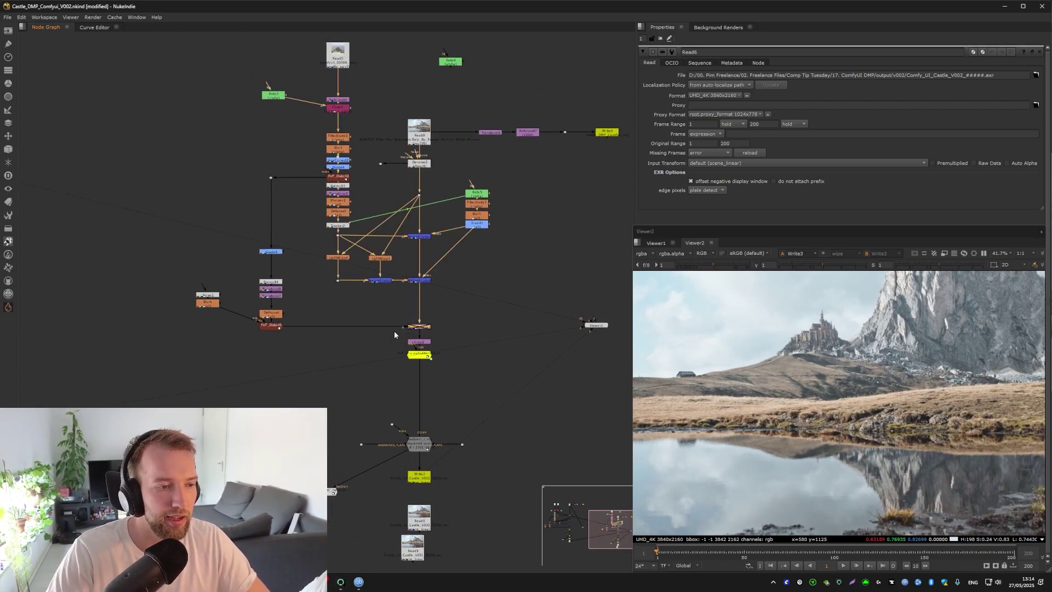
key("d")
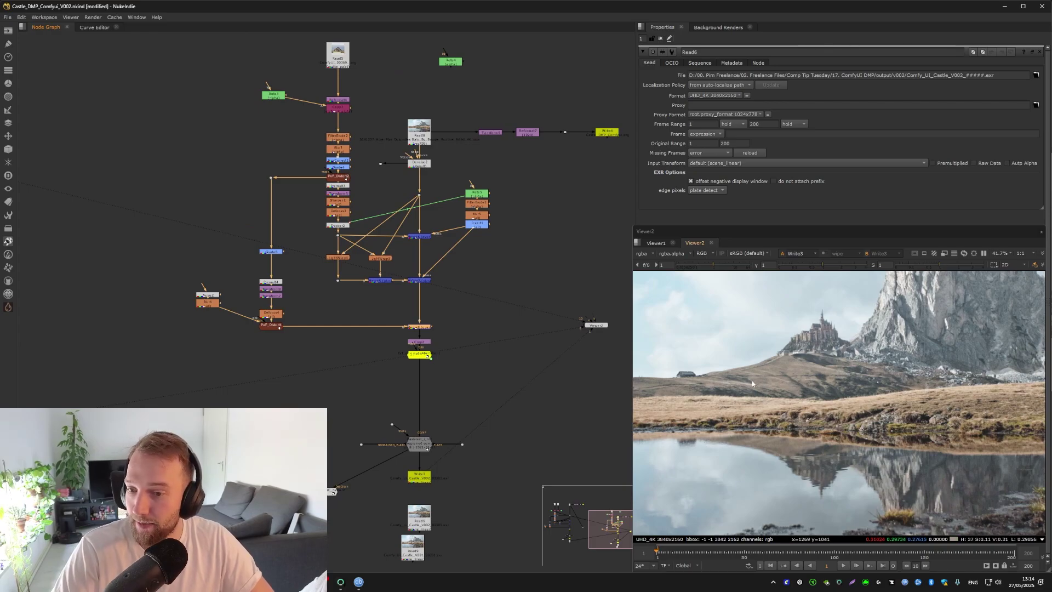